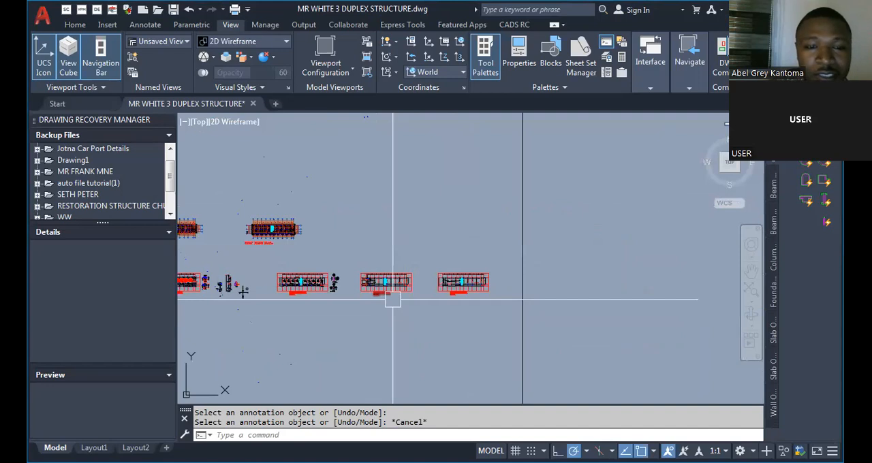
Copy the F.BEAM 14 detail from the beam detail sheet to the empty space beside the first floor layouts.
scroll(392, 299, "up", 6)
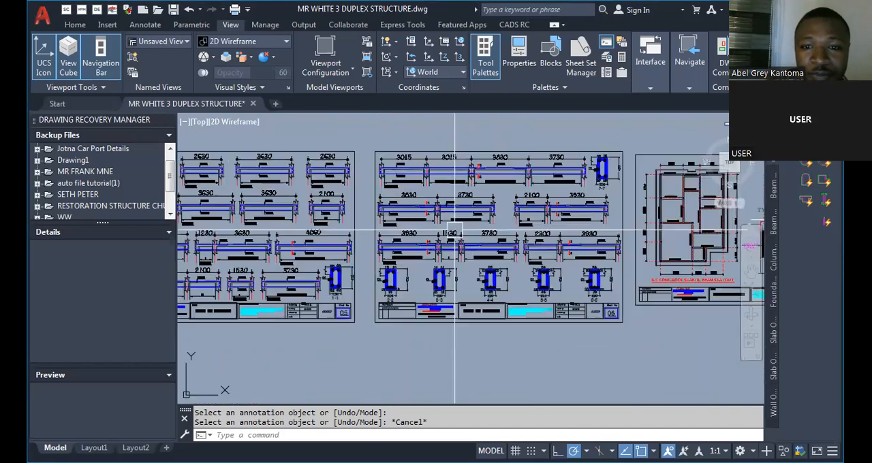
scroll(416, 281, "down", 5)
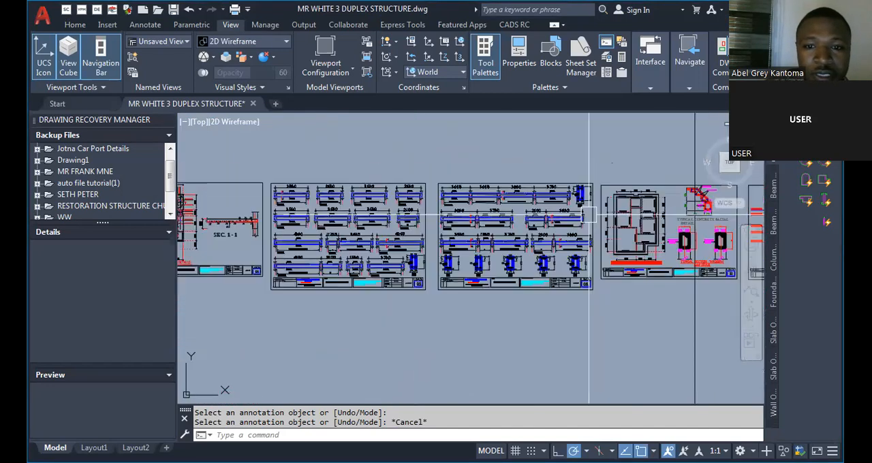
scroll(557, 218, "up", 1)
scroll(556, 218, "up", 4)
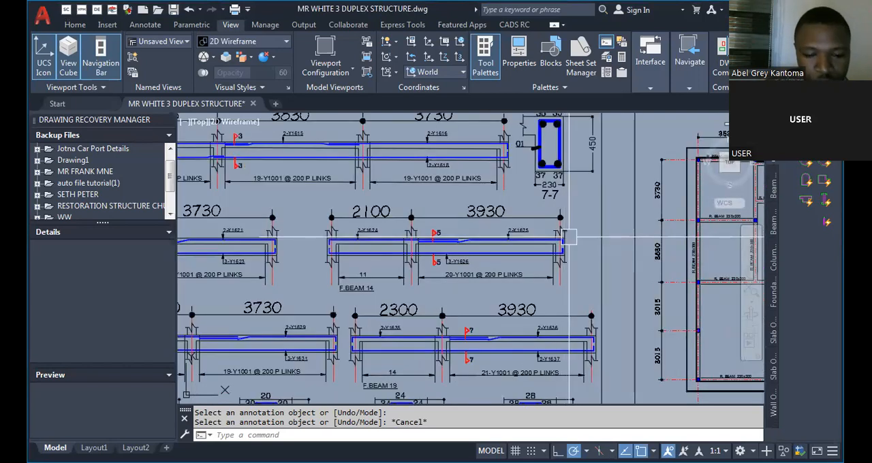
type("co")
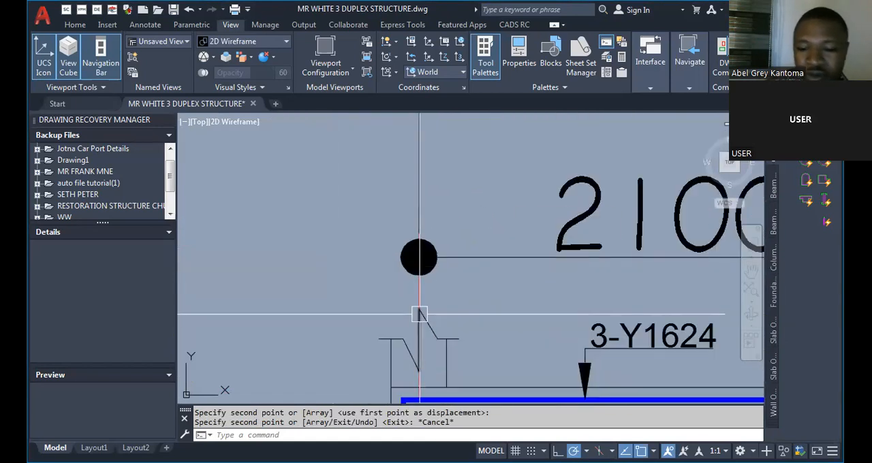
Add a linear dimension between the column centrelines above the 2100 span of the copied beam.
type("DLI")
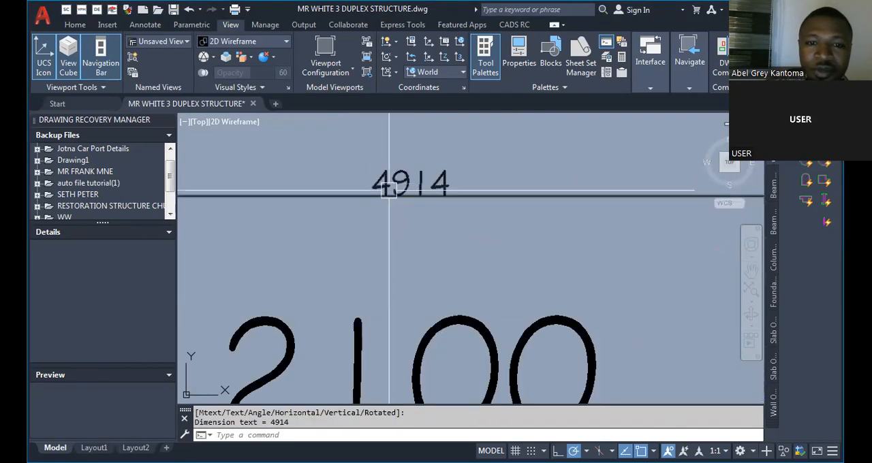
scroll(424, 272, "down", 4)
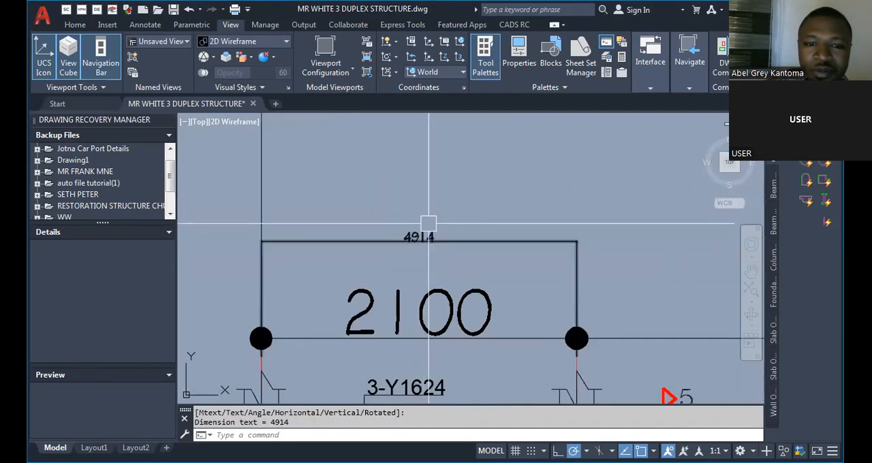
scroll(384, 275, "down", 10)
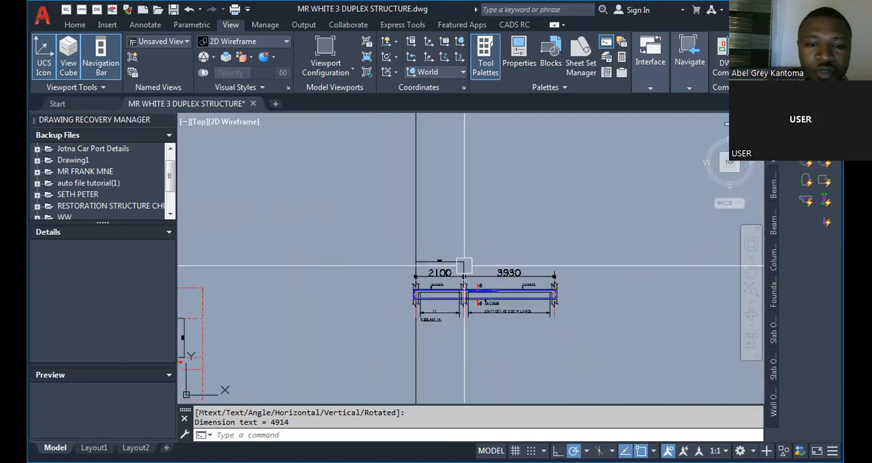
key("Escape")
Examine the beam labels, sizes and bays across the first floor slab/beam layout.
scroll(295, 287, "up", 10)
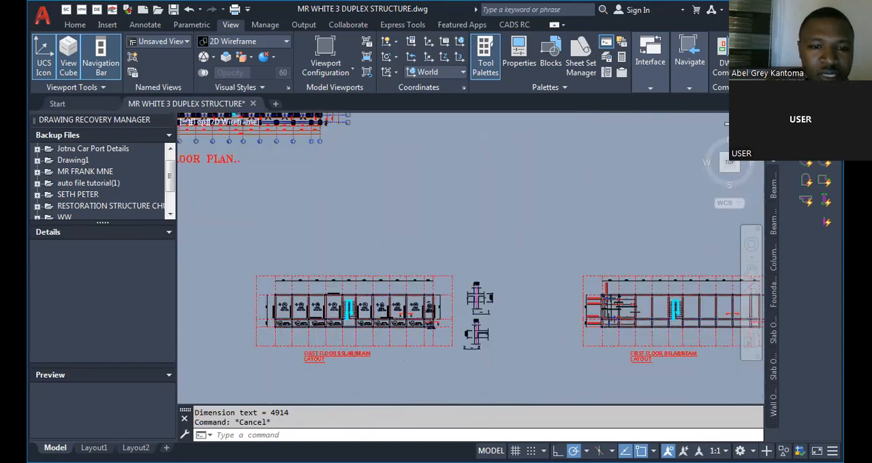
scroll(303, 242, "up", 6)
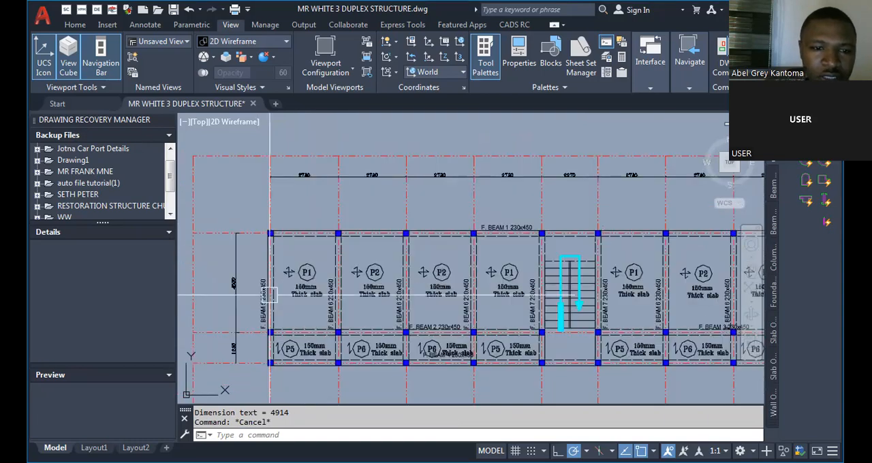
scroll(320, 279, "down", 2)
scroll(330, 295, "up", 2)
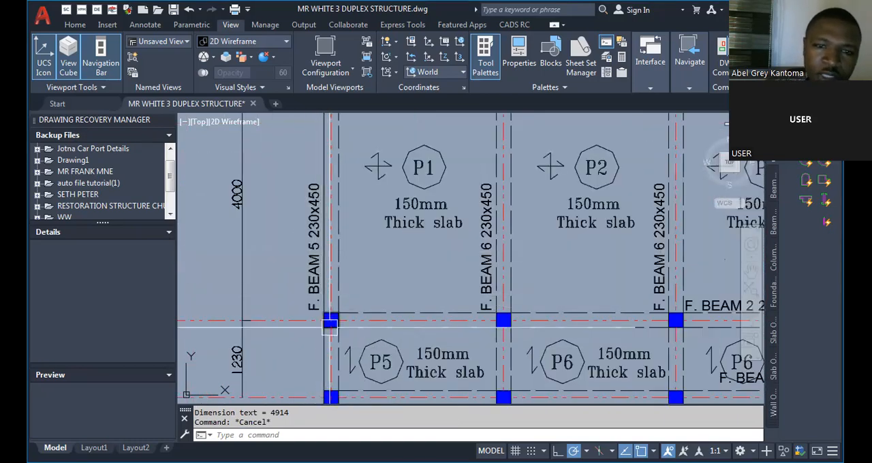
scroll(360, 306, "down", 3)
scroll(331, 320, "up", 3)
scroll(332, 320, "down", 7)
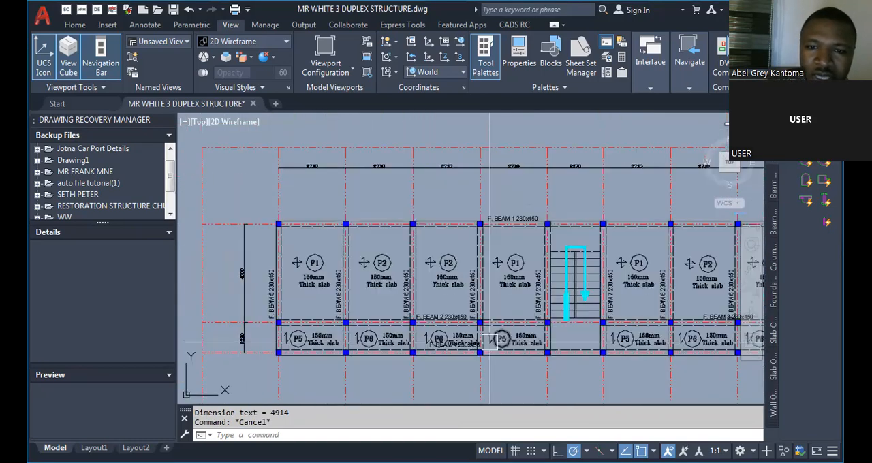
scroll(670, 299, "up", 3)
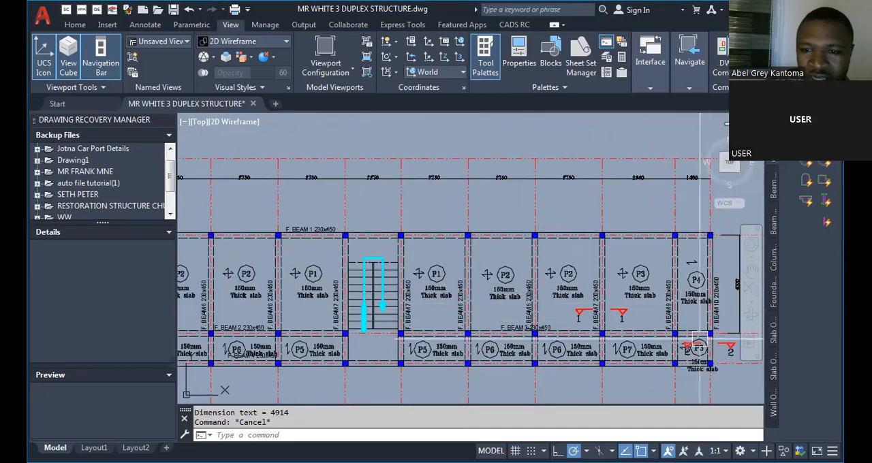
scroll(671, 300, "up", 2)
scroll(601, 286, "down", 4)
scroll(382, 310, "up", 4)
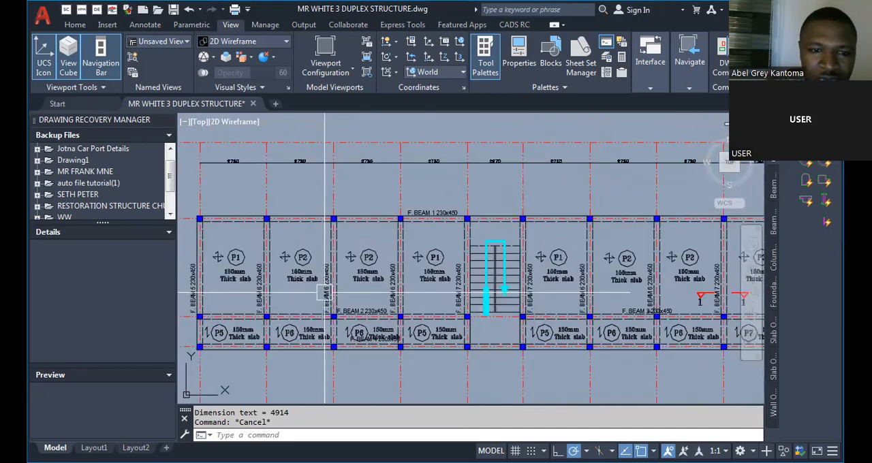
scroll(409, 327, "down", 2)
scroll(418, 350, "up", 4)
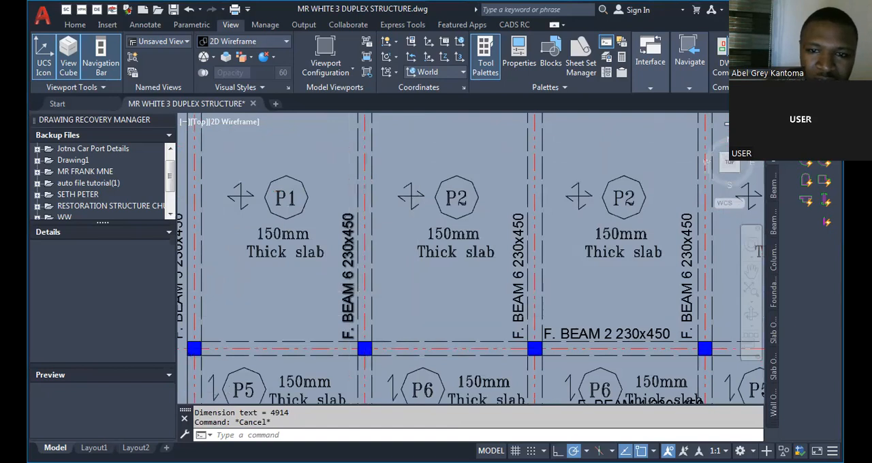
scroll(361, 290, "down", 2)
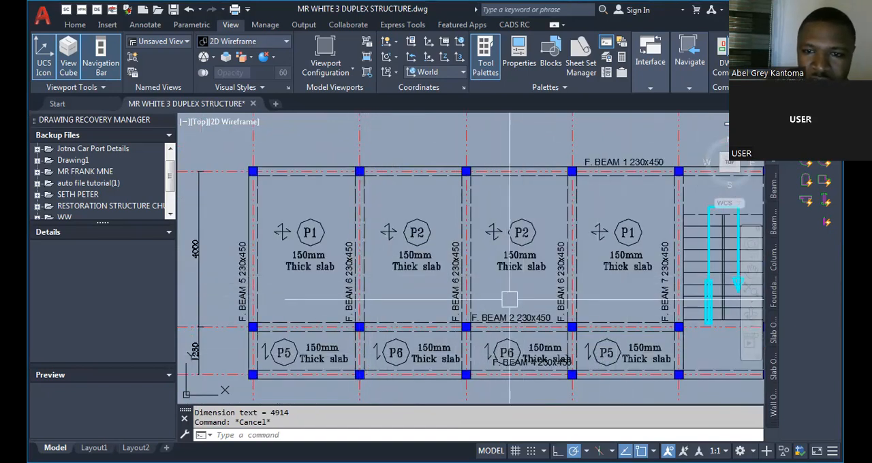
scroll(366, 255, "down", 3)
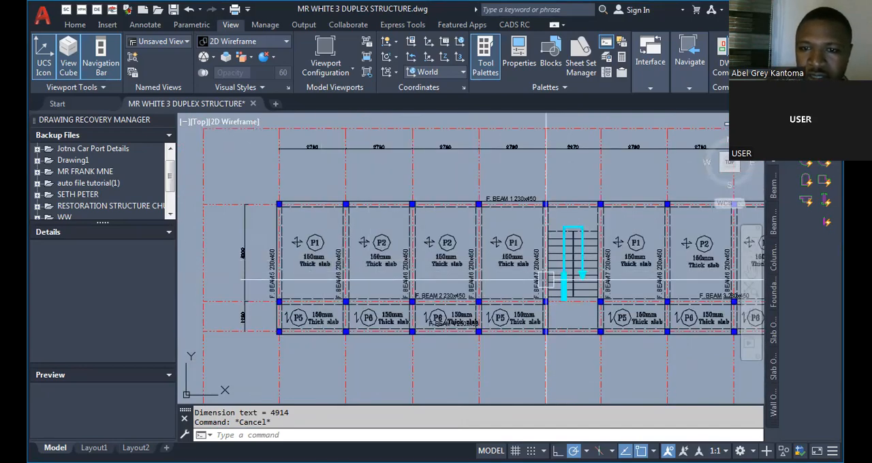
scroll(483, 332, "up", 5)
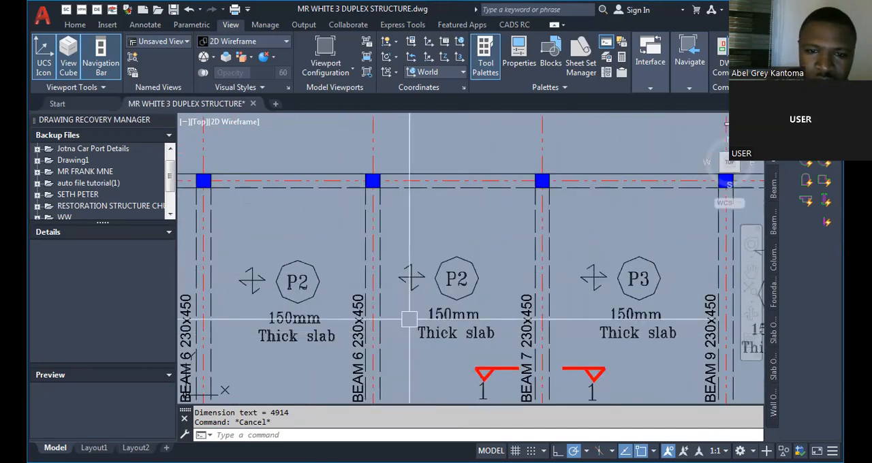
scroll(470, 325, "down", 5)
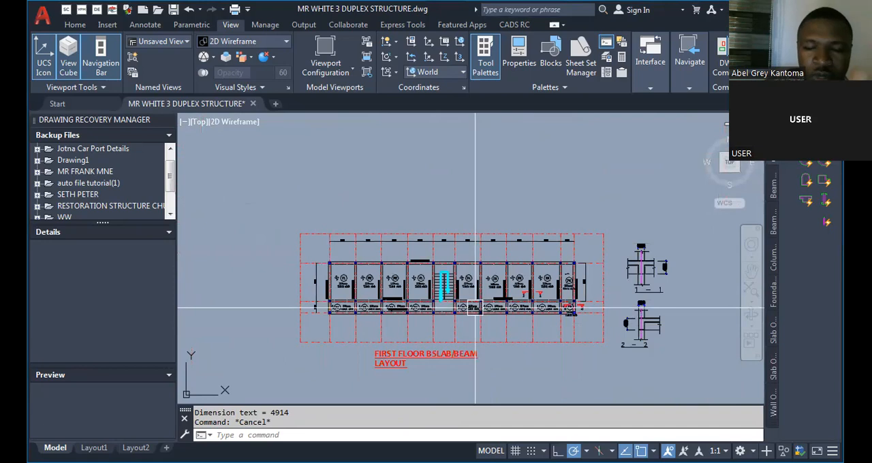
Examine the vertical grid dimensions beside F. BEAM 5 on the first floor slab/beam layout.
scroll(334, 318, "up", 6)
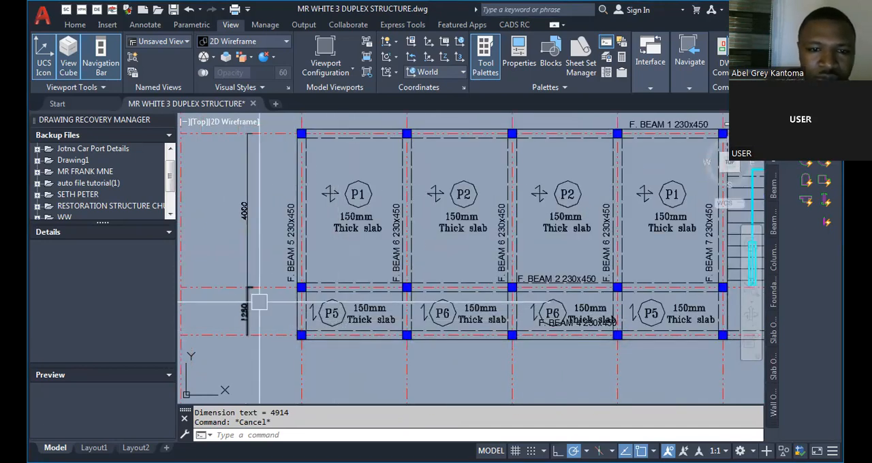
scroll(260, 298, "down", 3)
scroll(281, 236, "up", 5)
scroll(317, 325, "down", 4)
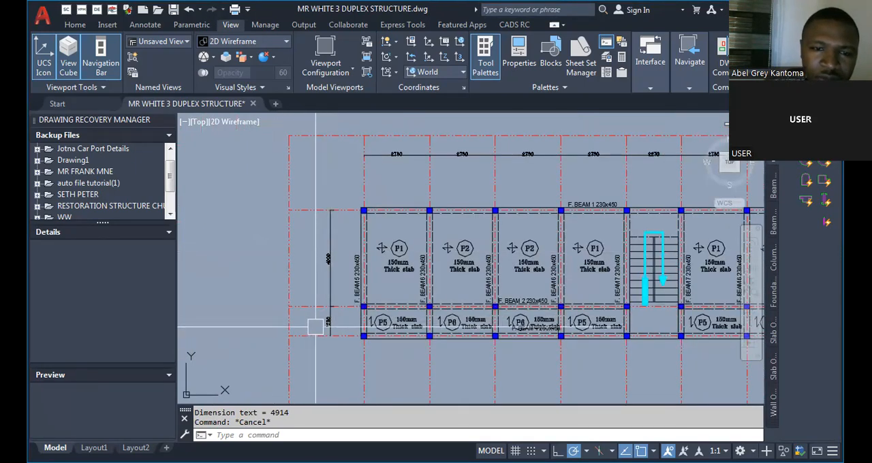
scroll(283, 333, "up", 4)
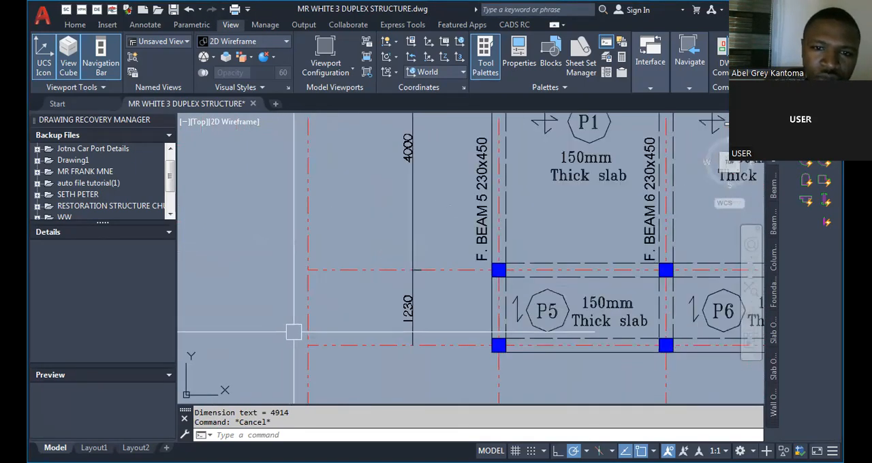
scroll(396, 338, "up", 4)
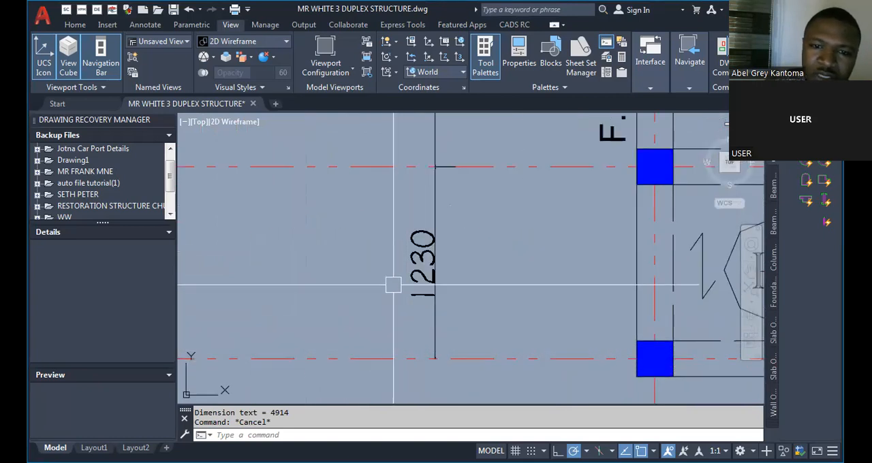
scroll(266, 286, "down", 5)
scroll(304, 179, "up", 5)
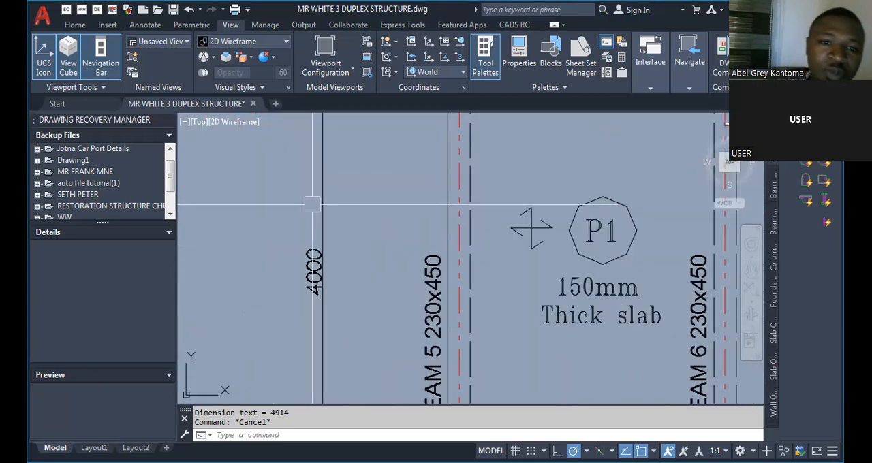
Add a linear dimension across the lower column stub at the end of the copied beam's 3930 span.
scroll(327, 235, "down", 2)
scroll(276, 249, "down", 8)
scroll(276, 250, "down", 2)
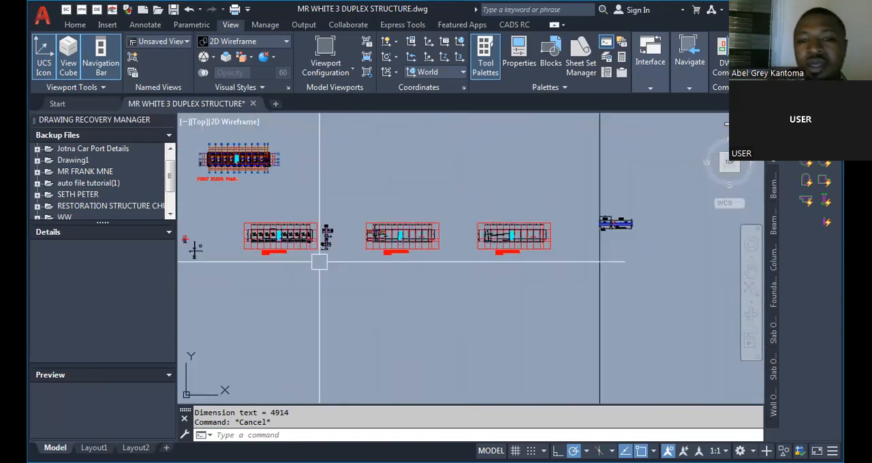
scroll(686, 247, "up", 10)
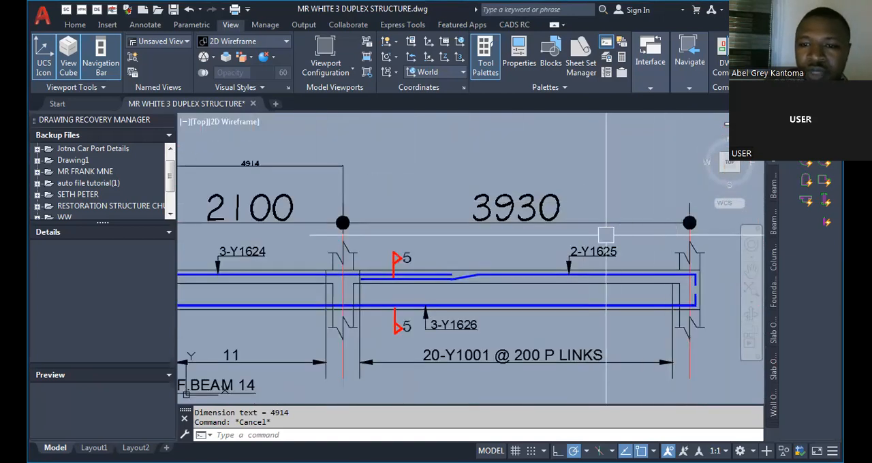
scroll(382, 252, "down", 3)
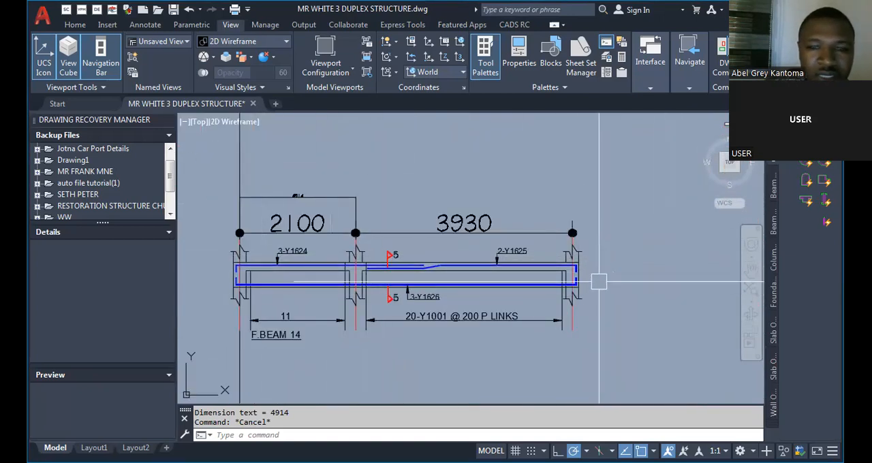
scroll(598, 282, "up", 4)
type("DLI")
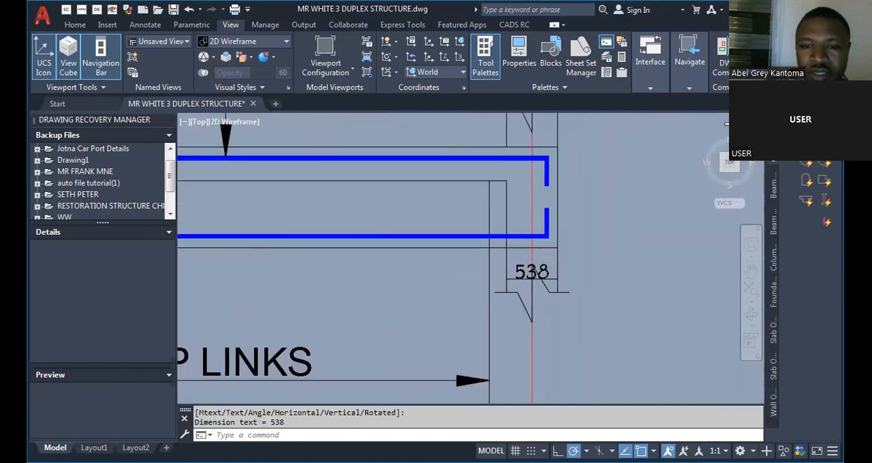
Compare the new dimensions on the end column and the 2100 span with the copied beam's labelled sizes.
scroll(590, 291, "up", 4)
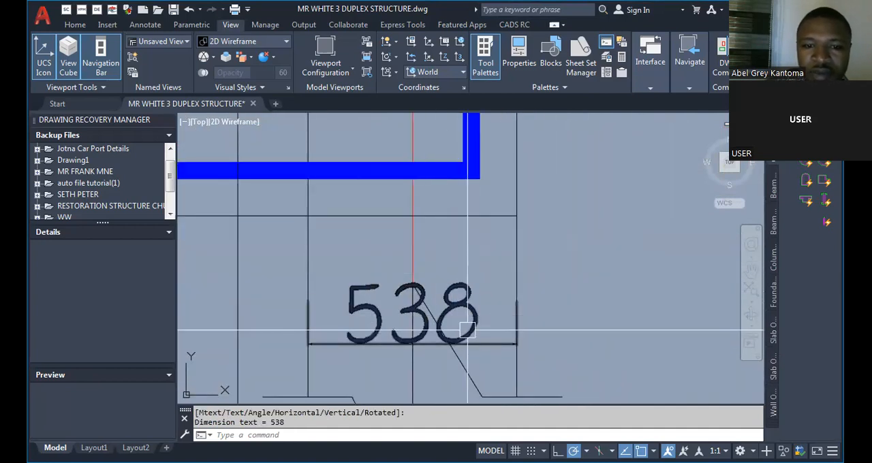
scroll(471, 337, "down", 7)
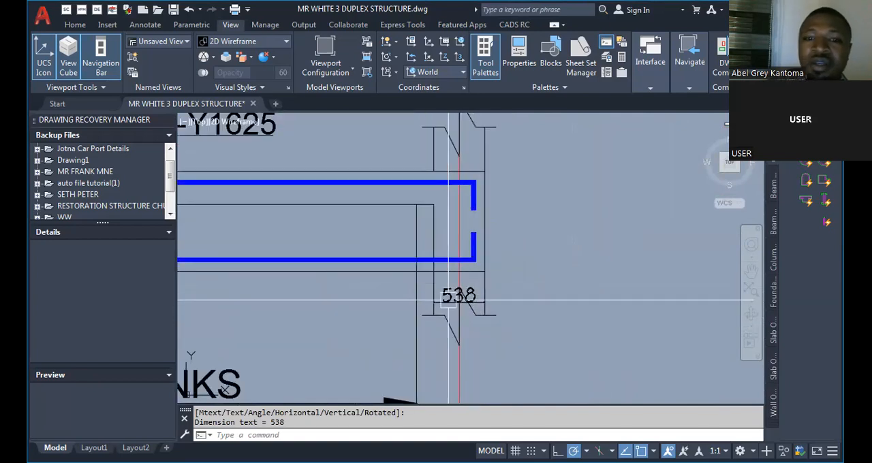
scroll(440, 229, "up", 5)
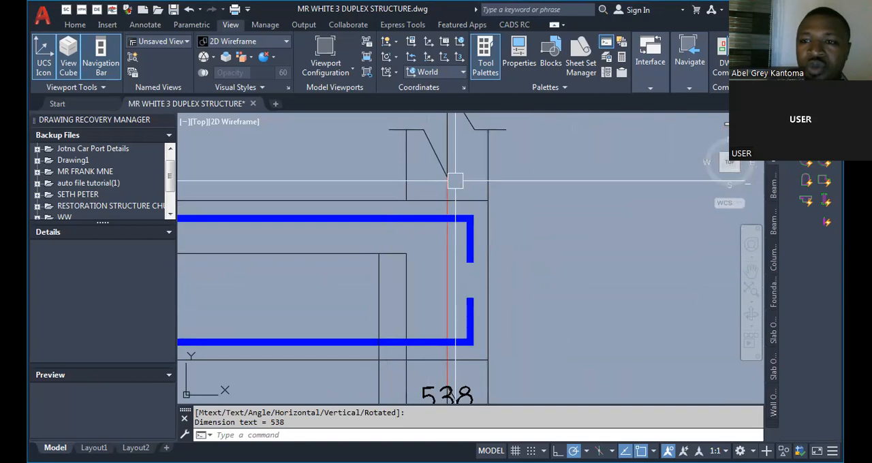
scroll(468, 195, "down", 2)
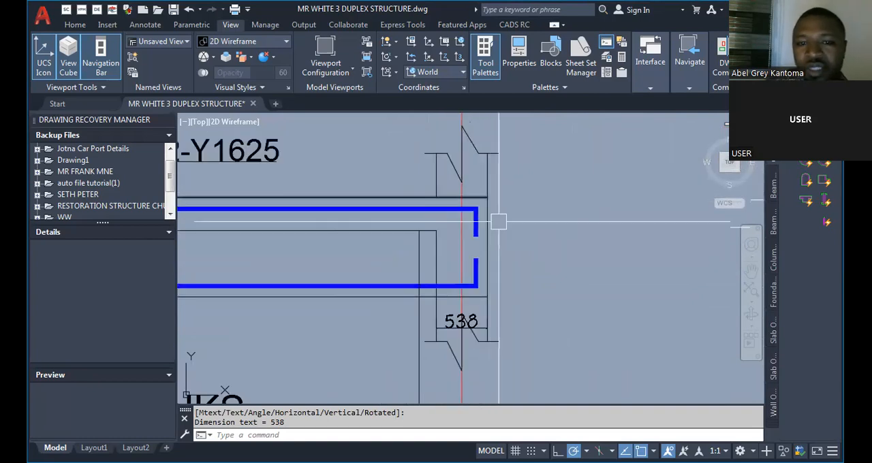
scroll(500, 310, "down", 4)
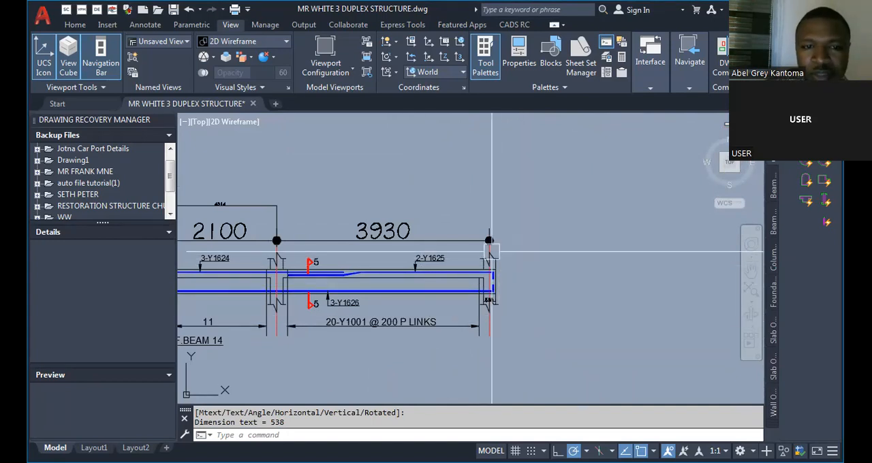
scroll(504, 259, "down", 2)
scroll(290, 246, "up", 5)
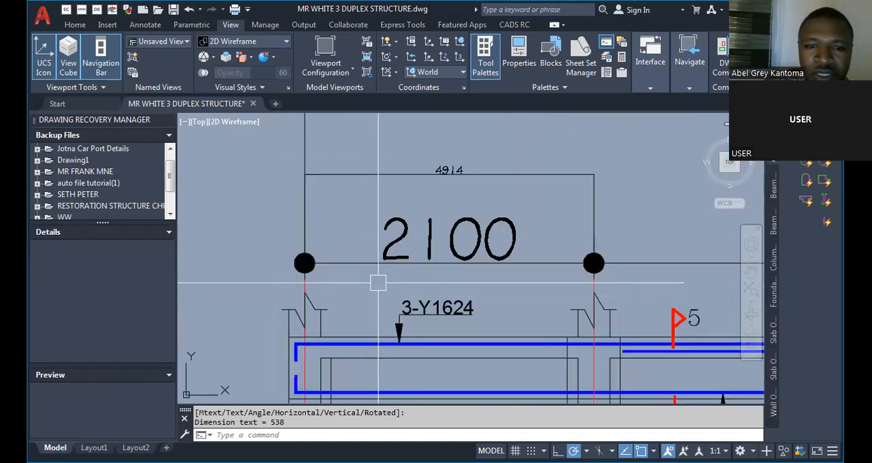
scroll(457, 239, "up", 3)
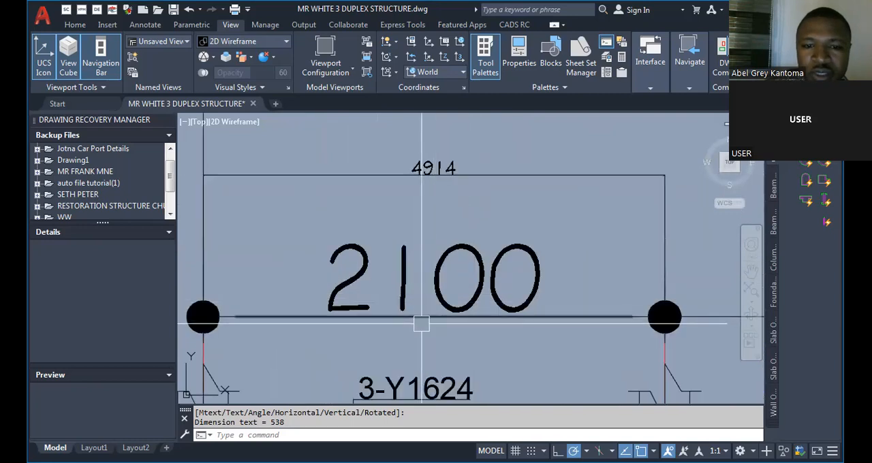
scroll(301, 190, "down", 5)
scroll(524, 243, "up", 6)
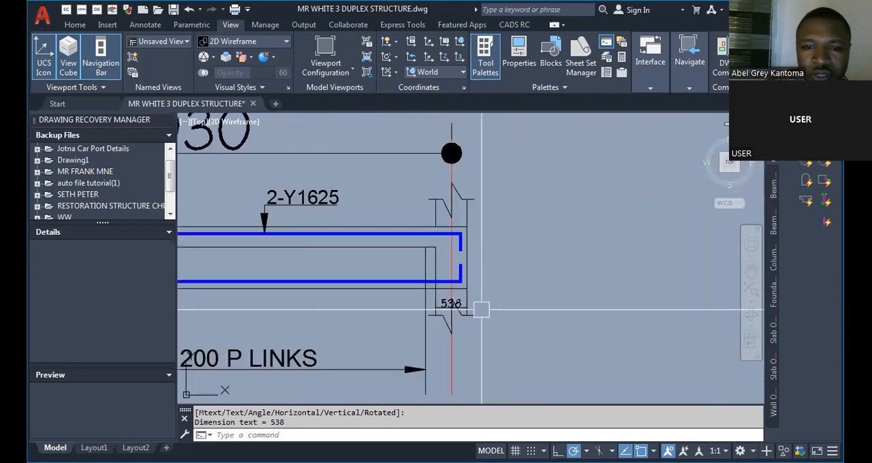
Scale the copied beam detail by a factor of 538/230 from a base point near its end column.
scroll(432, 297, "down", 5)
scroll(504, 249, "up", 4)
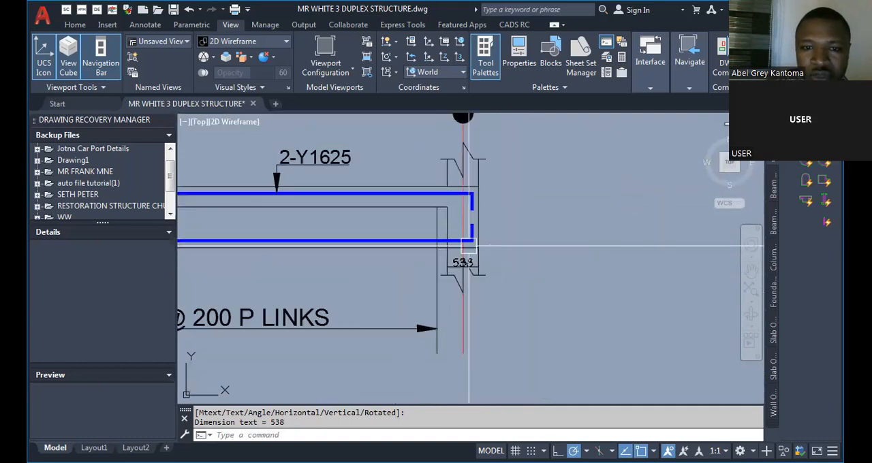
type("sc")
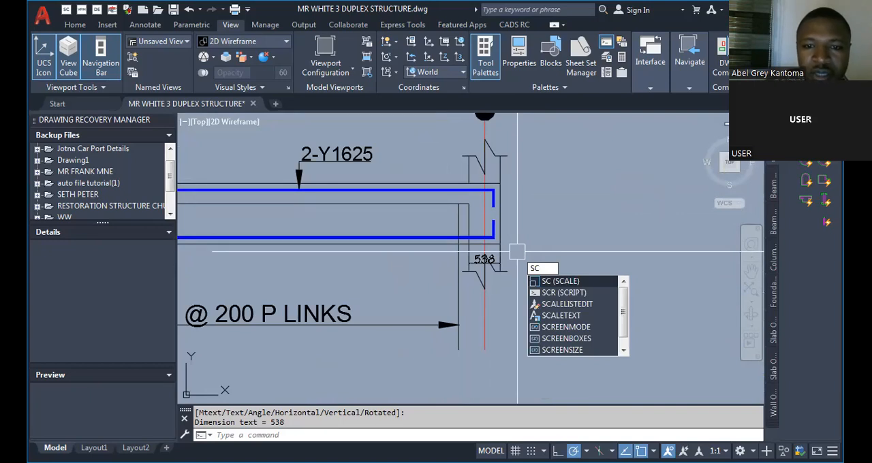
key("Return")
scroll(522, 294, "up", 4)
left_click(468, 286)
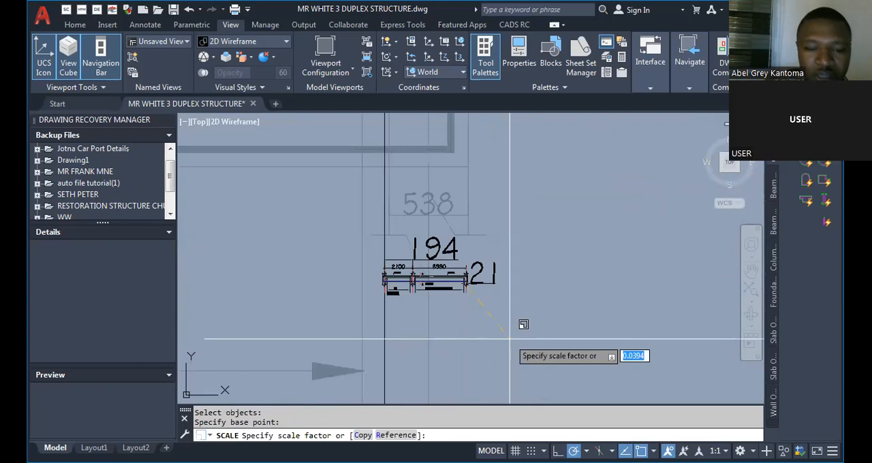
scroll(518, 318, "up", 1)
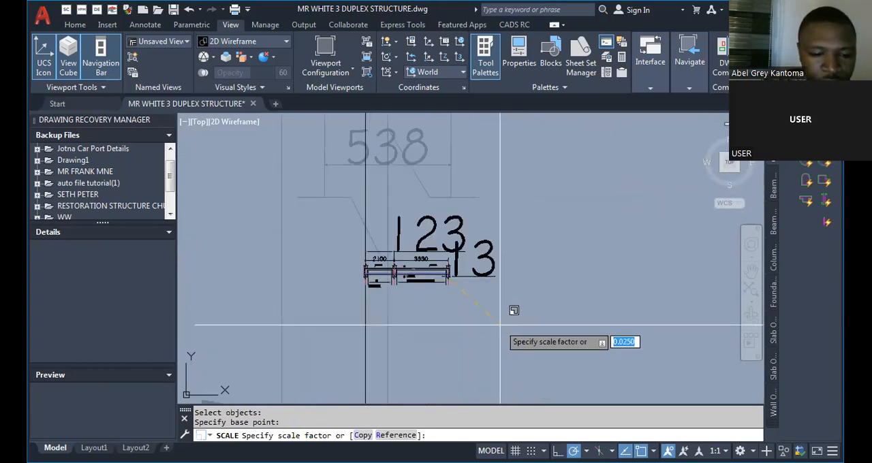
type("538")
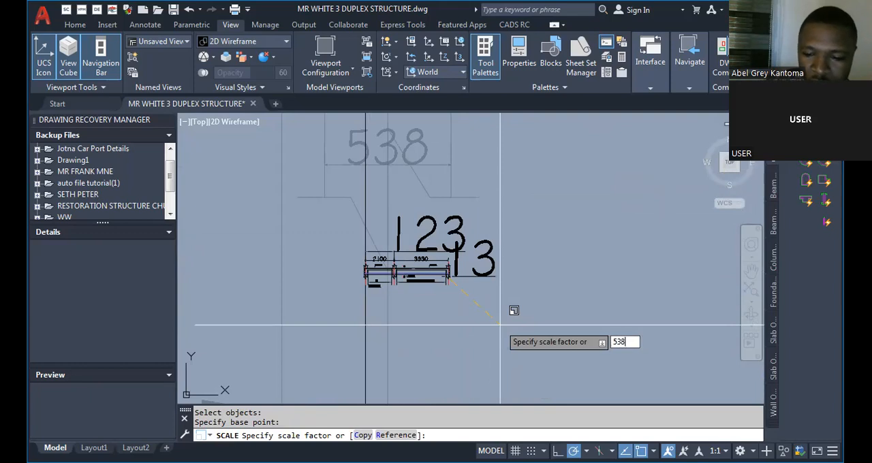
type("/2")
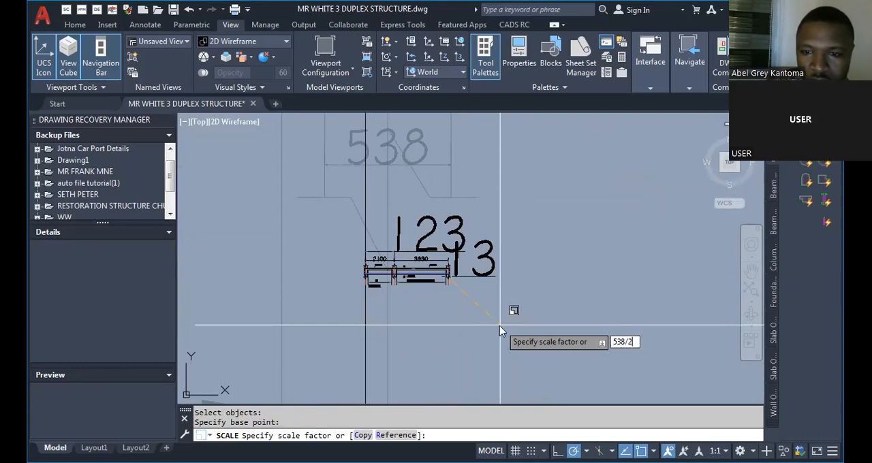
type("30")
key("Return")
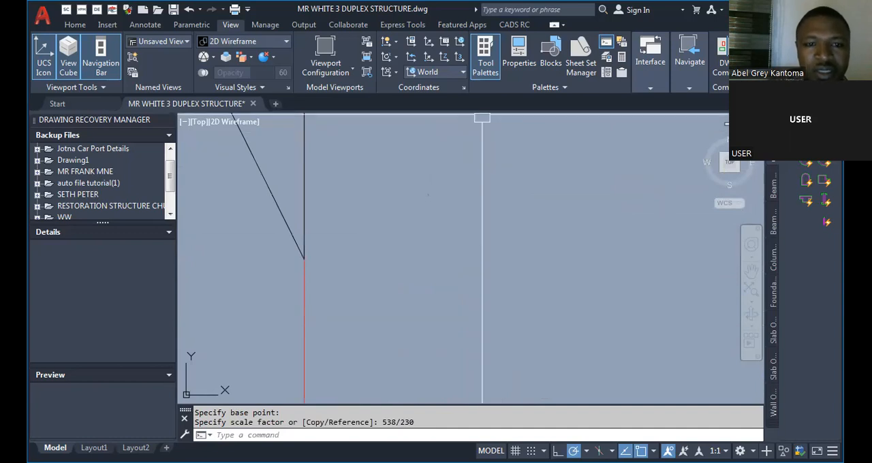
Check the rescaled end column width, and undo the last scaling of the beam detail.
scroll(413, 291, "down", 6)
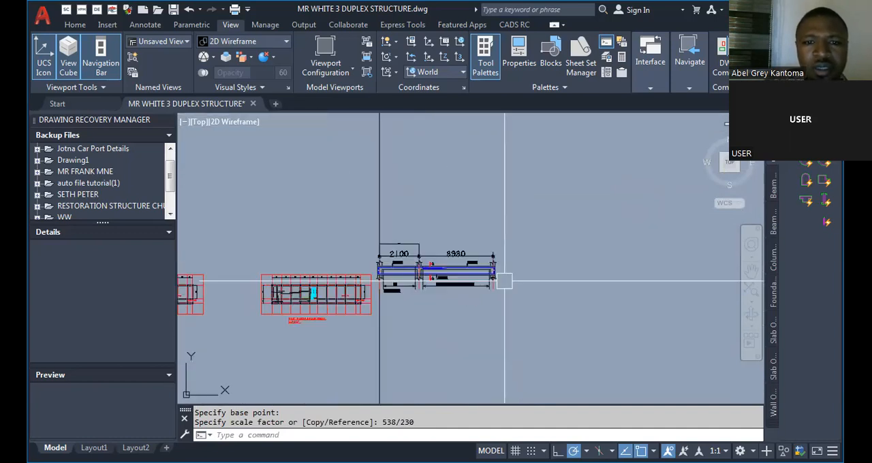
scroll(504, 281, "up", 6)
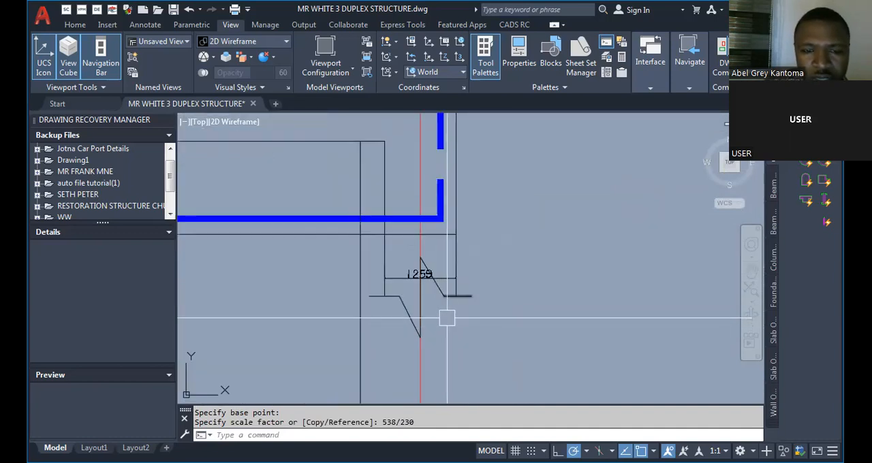
key("ctrl+z")
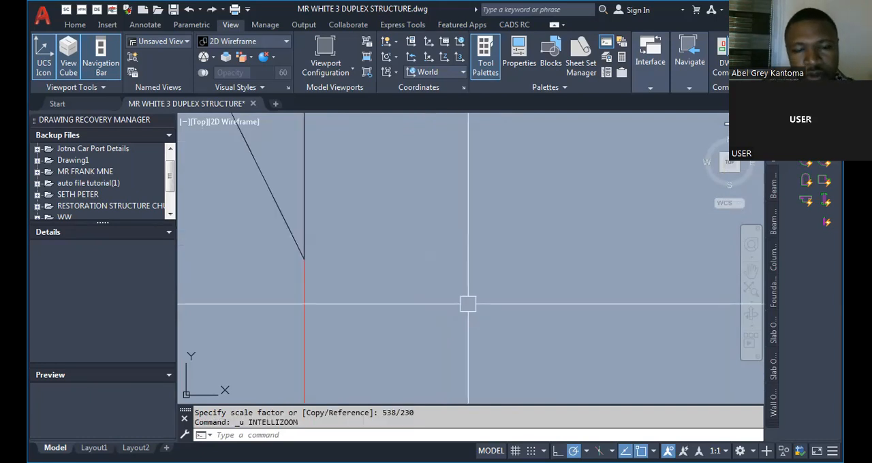
scroll(440, 298, "down", 3)
key("ctrl+z")
key("ctrl+z")
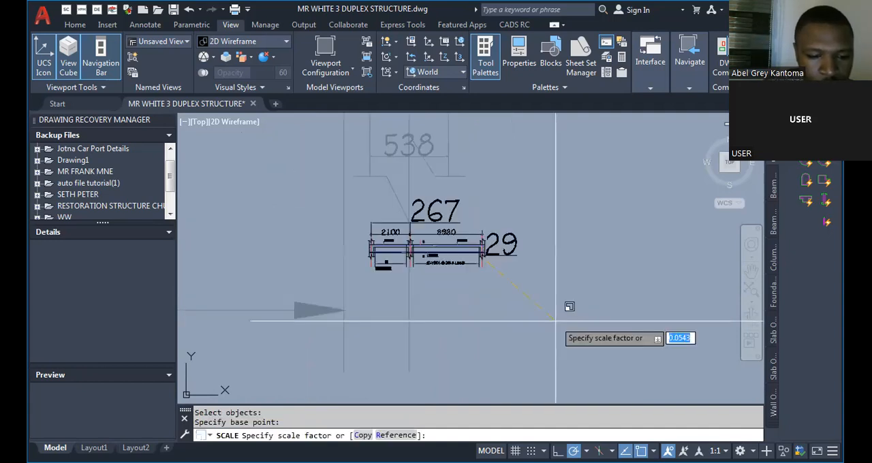
Scale the copied beam detail with its dimensions by a factor of 230/538.
type("230/538")
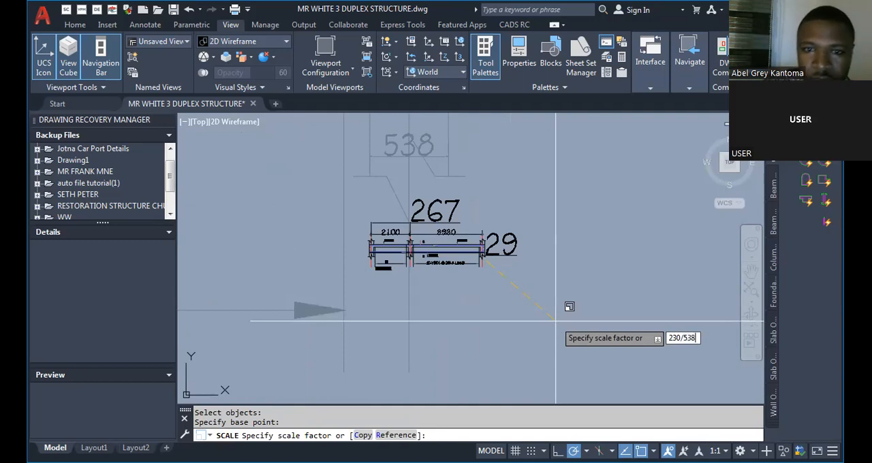
key("Return")
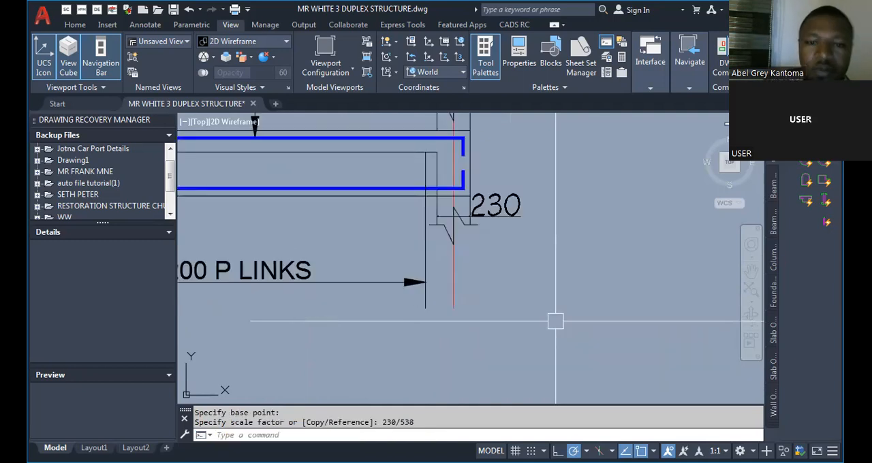
scroll(553, 288, "up", 8)
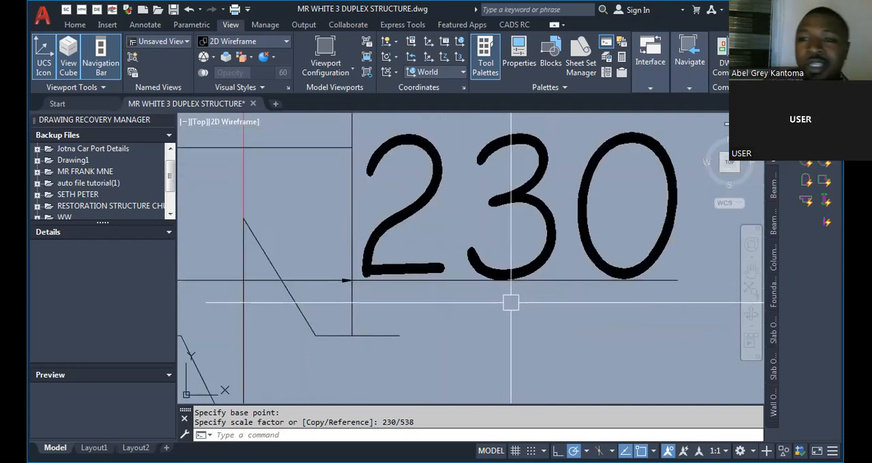
scroll(511, 297, "down", 8)
scroll(498, 293, "down", 4)
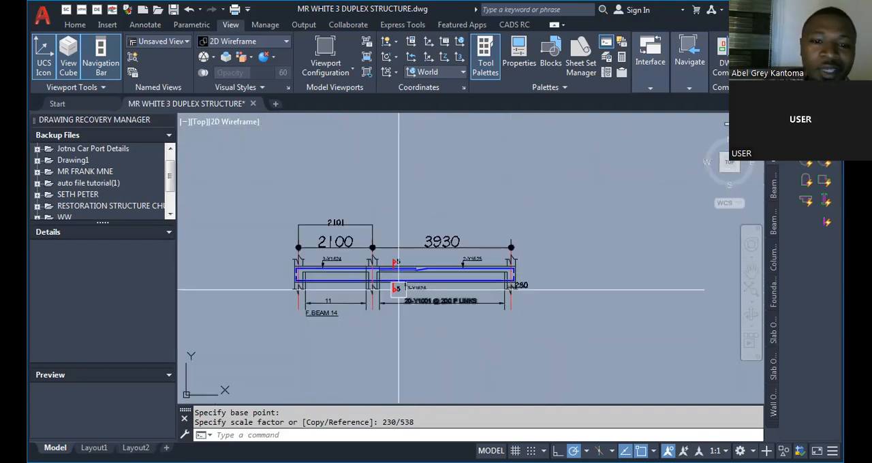
Erase the check dimensions on the beam's end column and above its 2100 span.
scroll(425, 197, "up", 6)
scroll(426, 197, "down", 5)
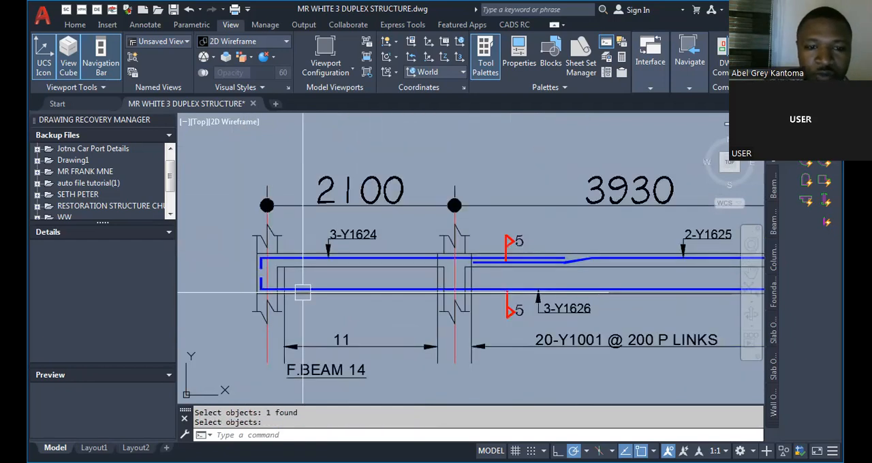
scroll(303, 293, "down", 5)
scroll(327, 230, "up", 4)
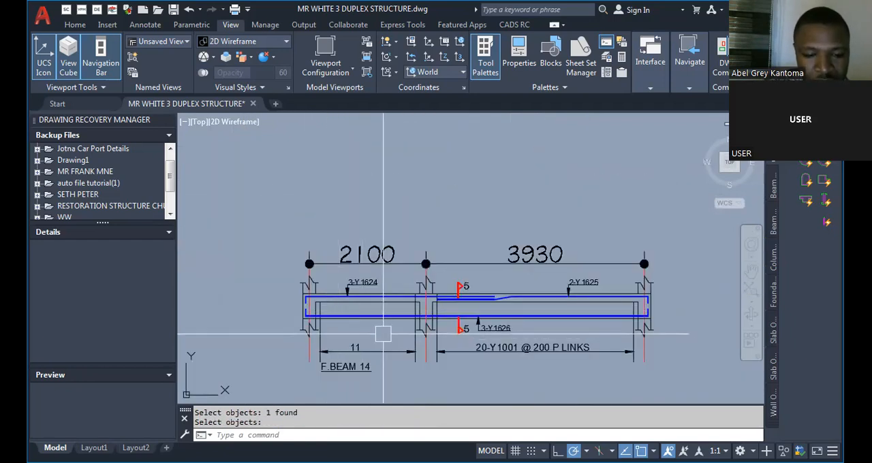
Add a linear dimension above the beam's 2100 span, between its first two column gridlines.
type("DLI")
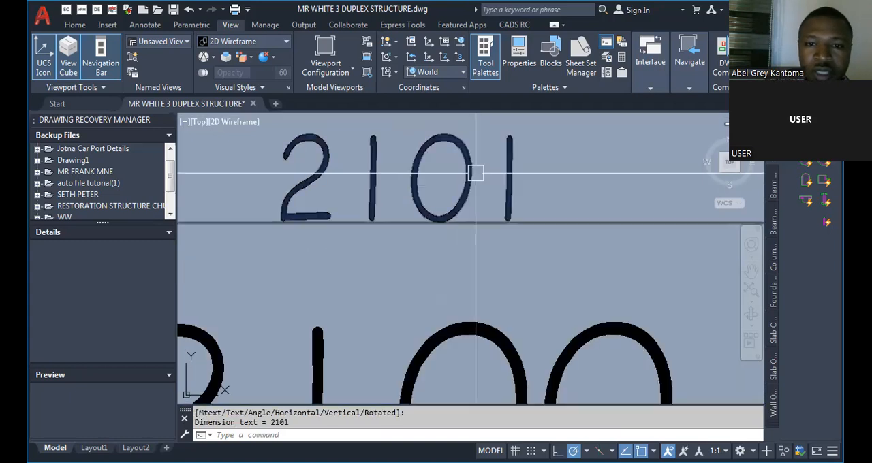
scroll(374, 218, "down", 3)
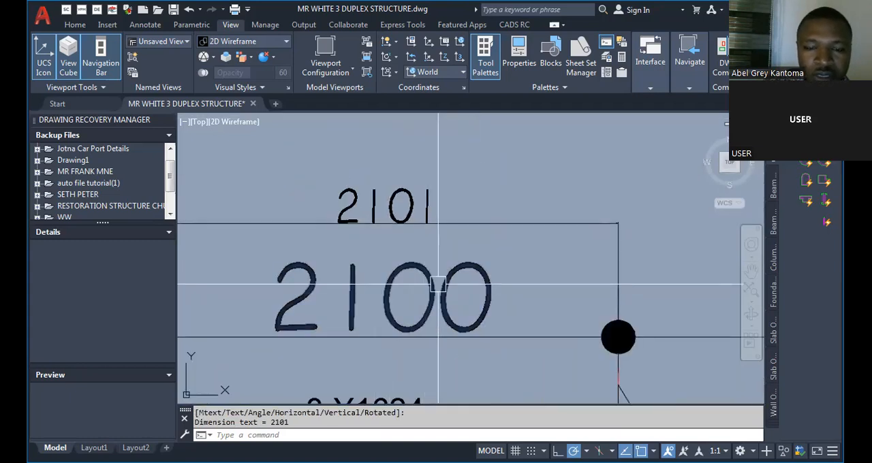
scroll(429, 197, "up", 3)
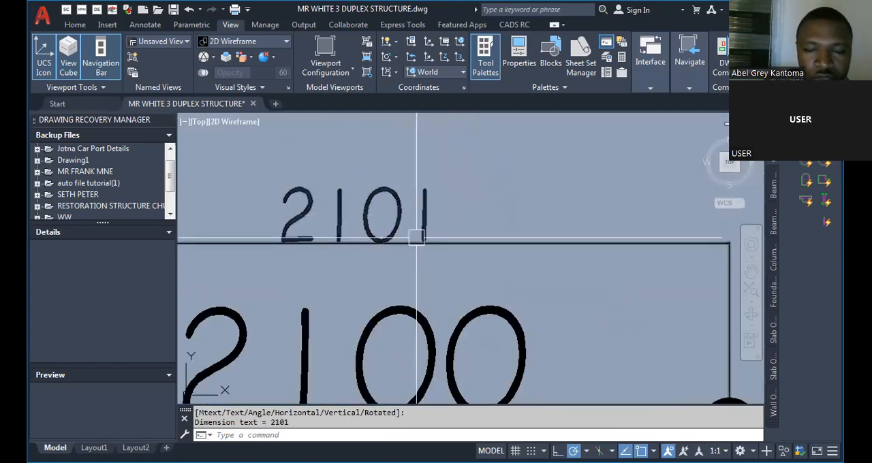
scroll(409, 223, "down", 4)
scroll(409, 223, "up", 2)
Add a linear dimension above the beam's 3930 span and compare both check dimensions with the labelled spans.
scroll(392, 273, "down", 5)
scroll(389, 276, "up", 4)
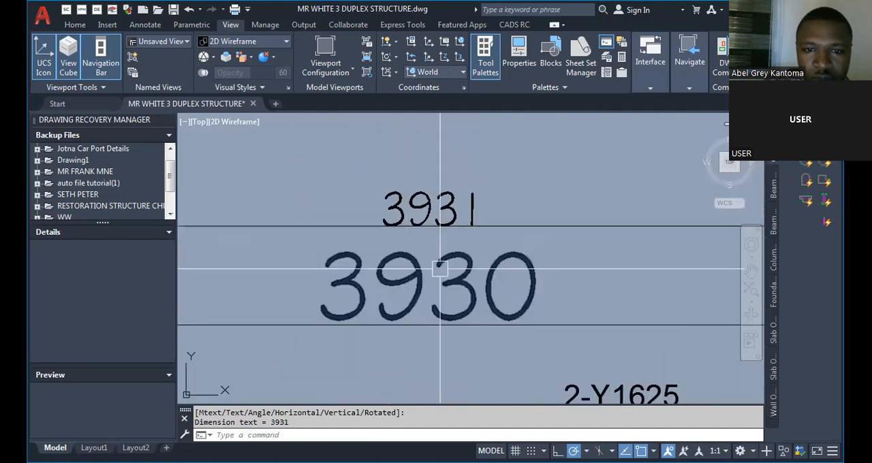
scroll(464, 189, "down", 6)
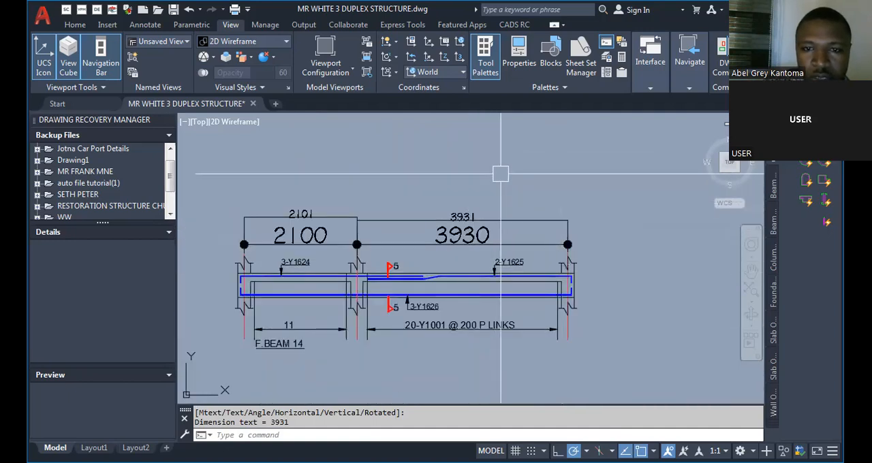
scroll(501, 174, "up", 2)
scroll(487, 242, "down", 4)
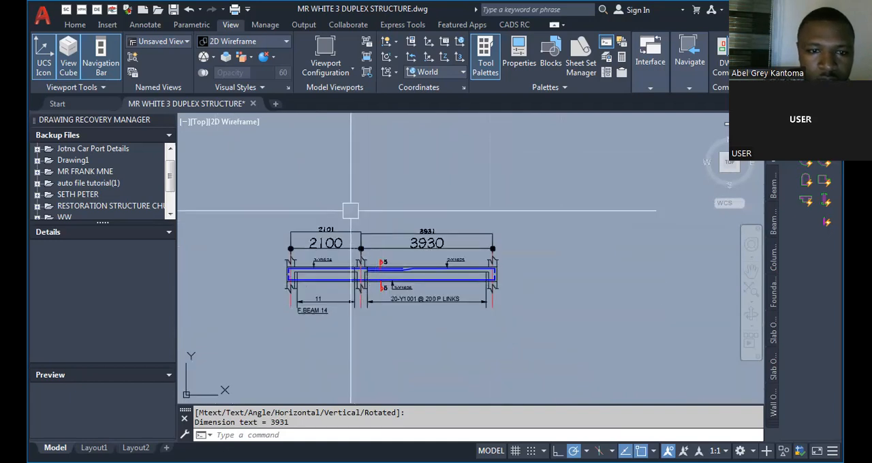
scroll(355, 218, "up", 4)
scroll(382, 233, "down", 4)
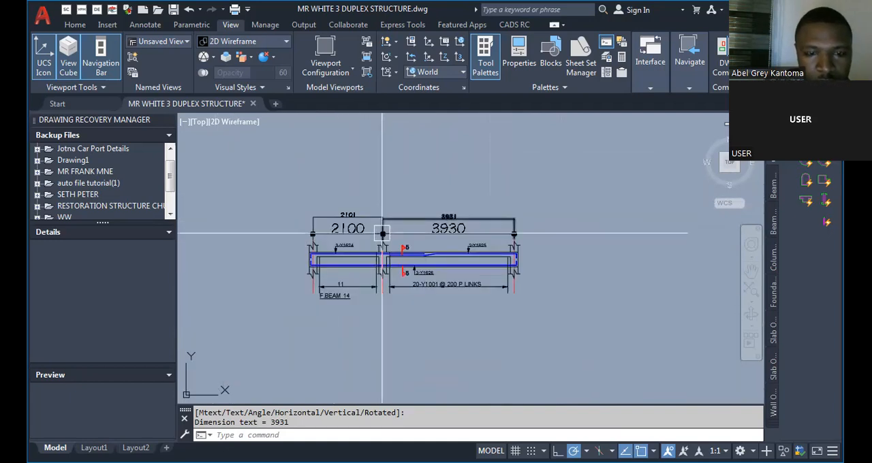
Scale the whole beam detail by a factor of 2100/2101 from a base point beside its end column.
type("SCd")
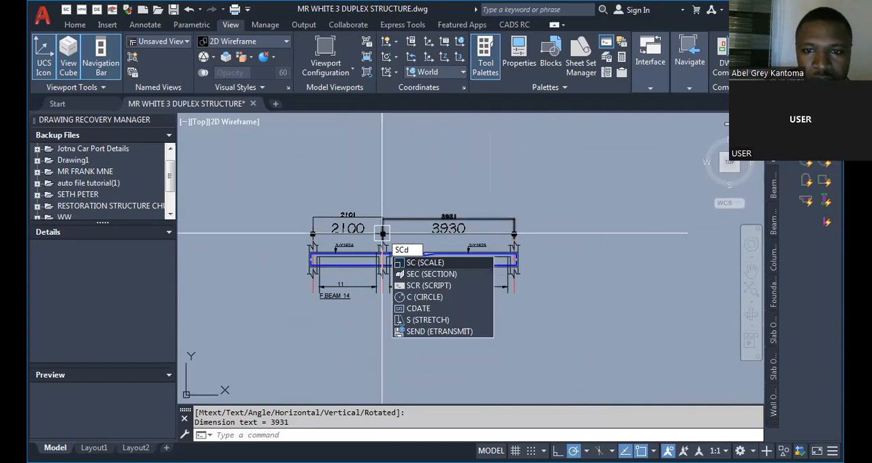
key("Return")
left_click(532, 223)
type("2")
type("00/2101")
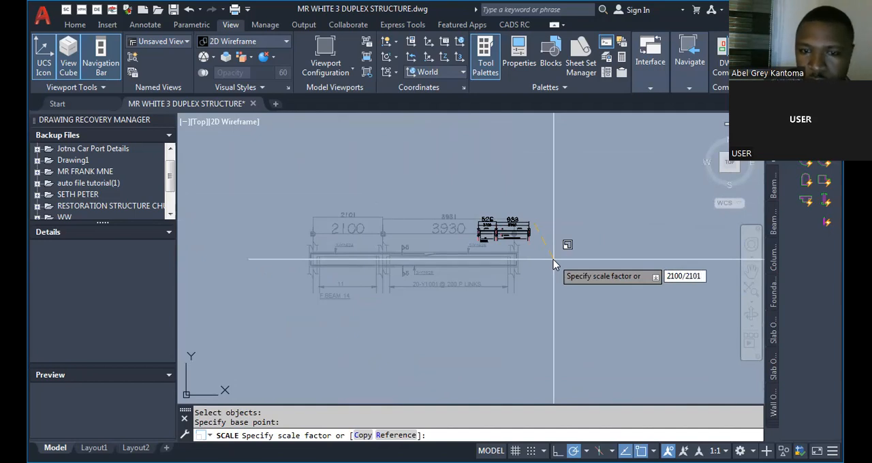
key("Return")
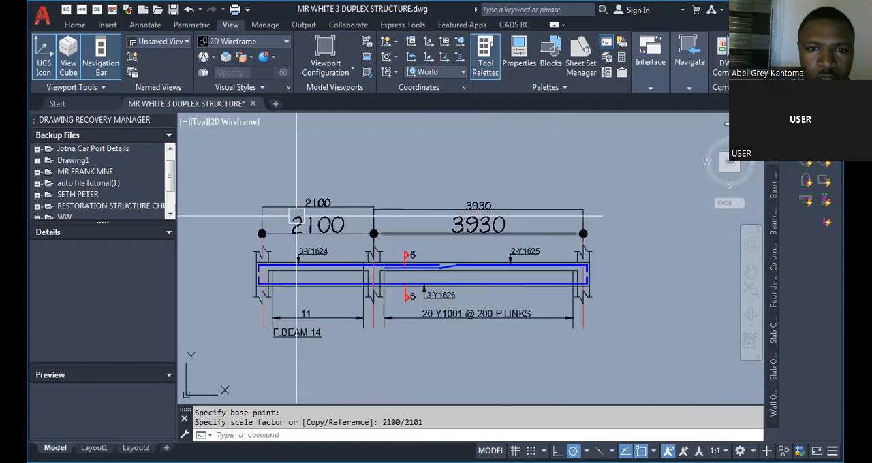
Add another linear dimension above the existing check dimension of the 2100 span to verify its length.
scroll(314, 233, "up", 4)
type("DLI")
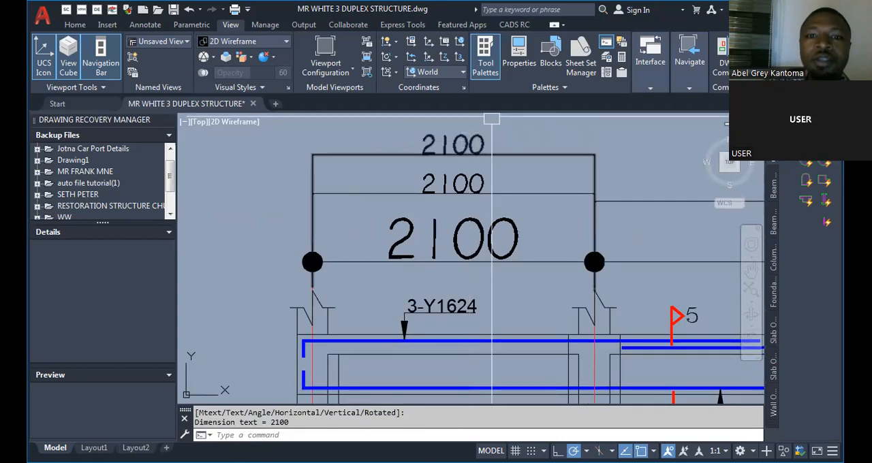
scroll(290, 249, "down", 4)
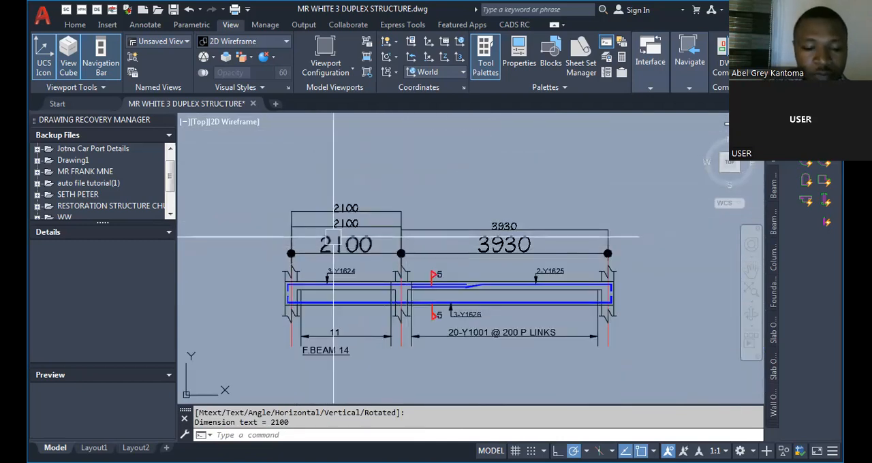
scroll(302, 217, "up", 4)
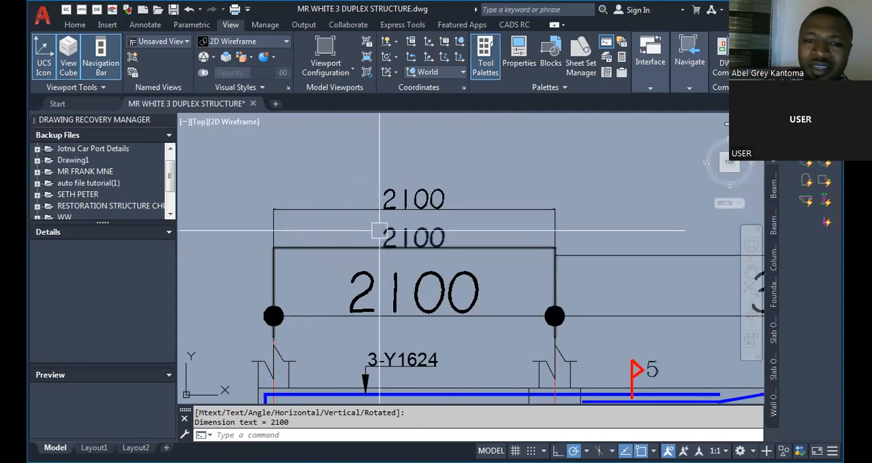
Erase the check dimensions above both spans and move the beam detail so its first column gridline lies on the long vertical line.
scroll(559, 316, "down", 5)
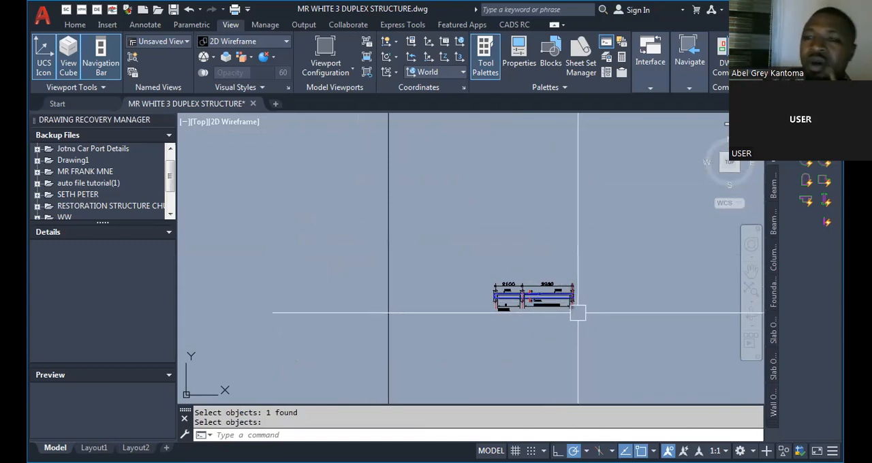
scroll(545, 315, "up", 2)
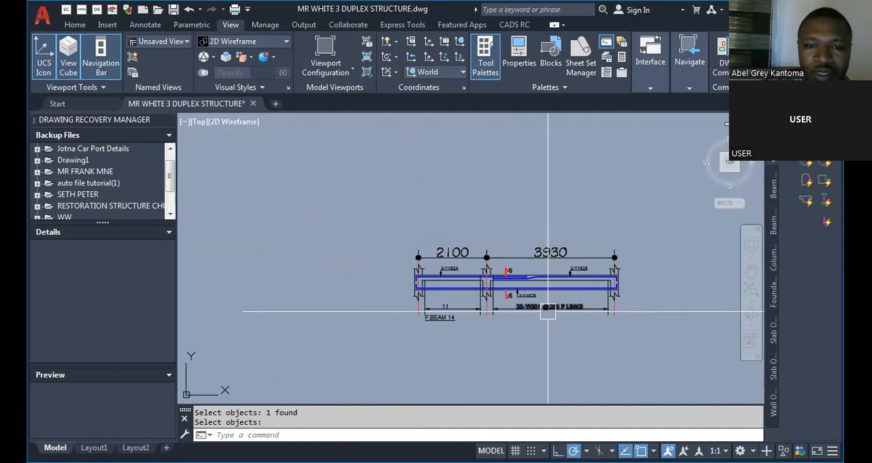
scroll(548, 311, "up", 3)
scroll(380, 295, "down", 4)
scroll(413, 299, "up", 4)
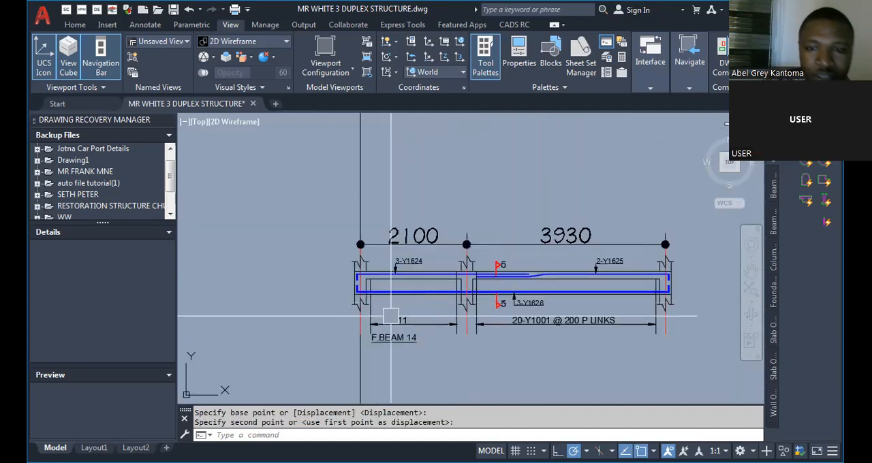
Examine the first floor slab/beam layout, checking the span dimensions and gridlines along its outermost bay.
scroll(487, 298, "down", 10)
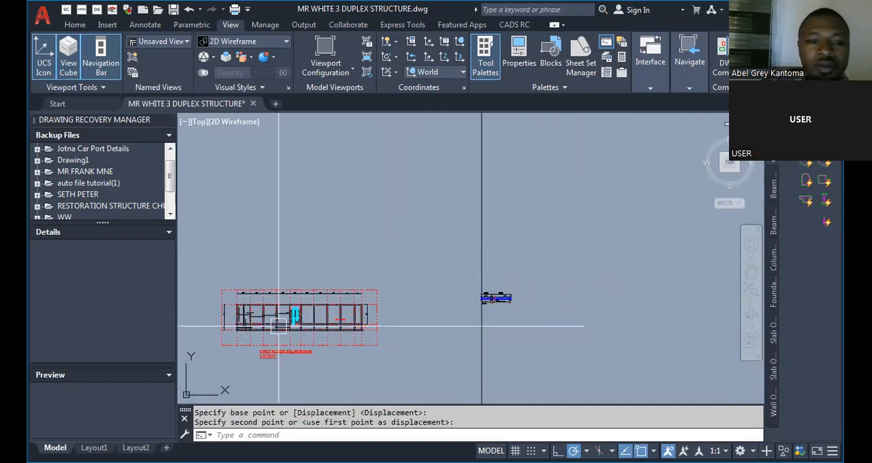
scroll(216, 352, "up", 5)
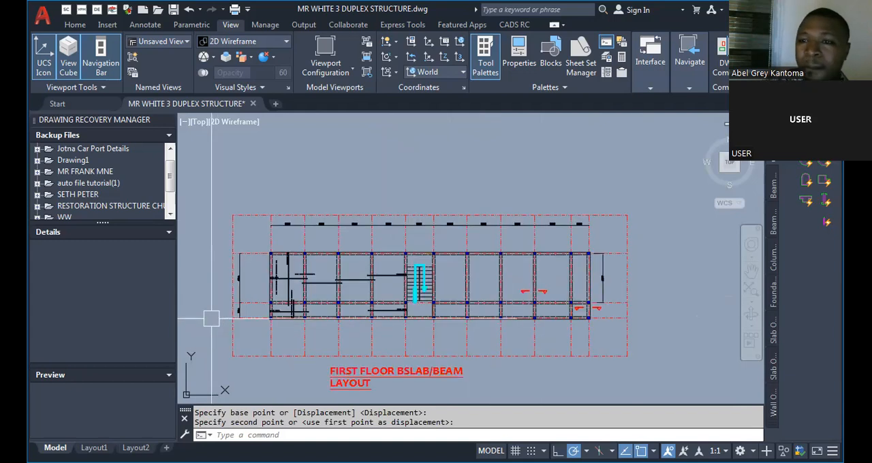
scroll(241, 306, "up", 5)
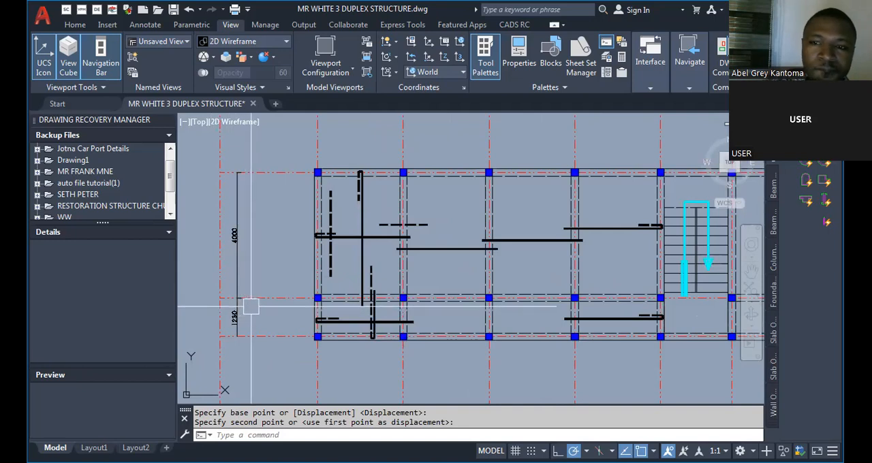
scroll(248, 302, "down", 3)
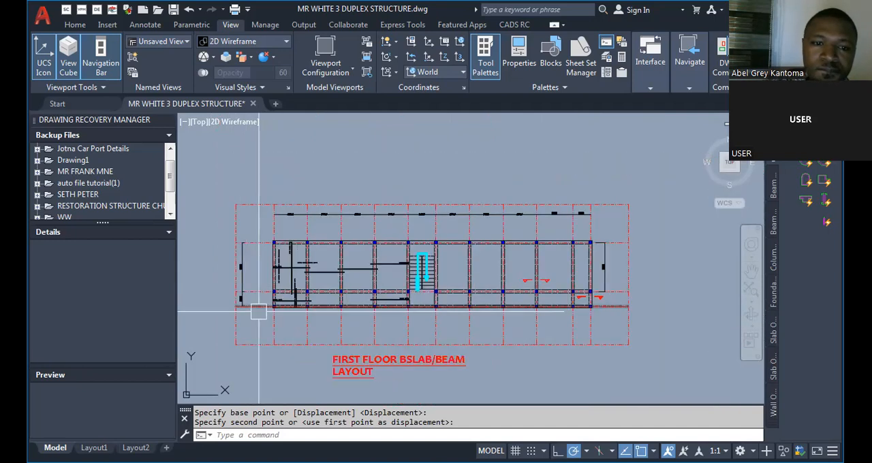
scroll(246, 295, "up", 2)
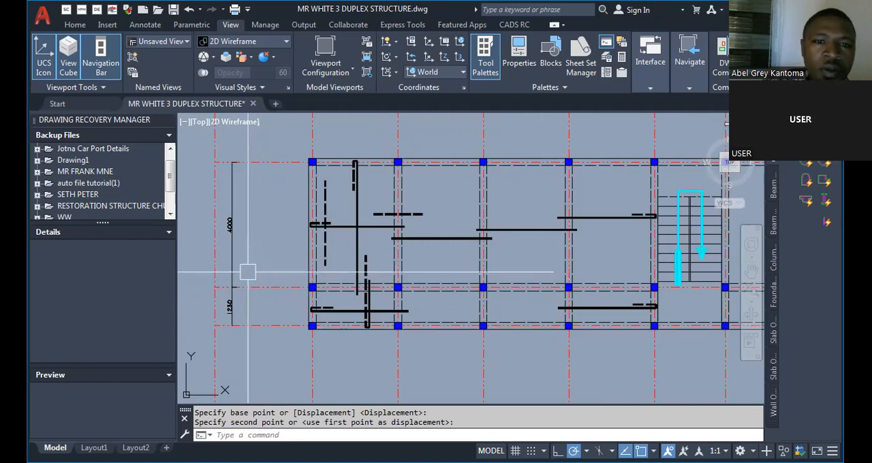
scroll(293, 262, "down", 1)
scroll(291, 250, "up", 1)
scroll(290, 250, "up", 4)
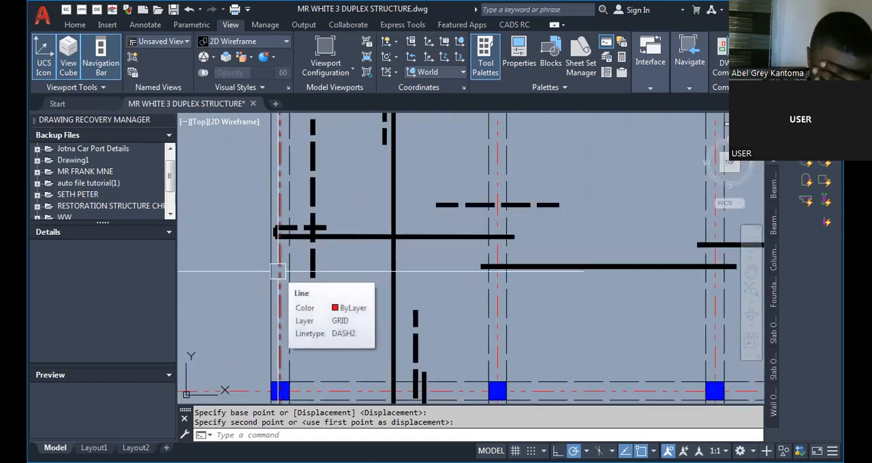
scroll(278, 271, "down", 8)
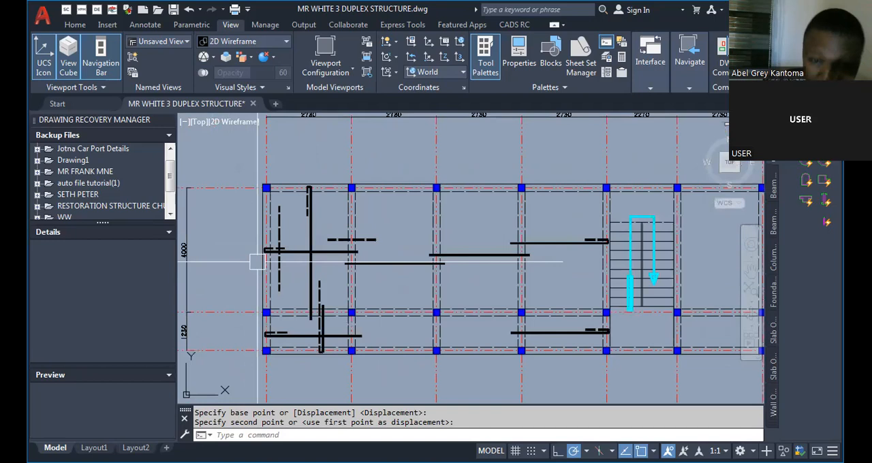
scroll(278, 272, "down", 2)
Compare the two-span beam detail with the first floor layout's outer bay spans, including the detail's span labels and beam title.
scroll(525, 252, "up", 8)
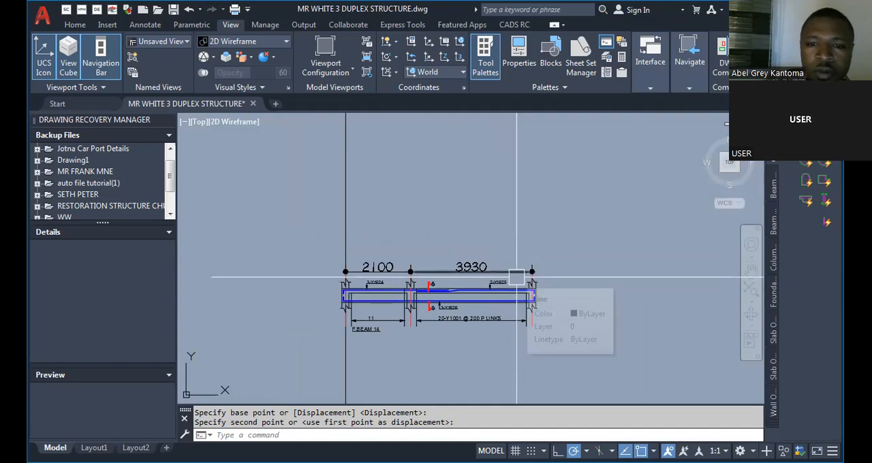
scroll(516, 277, "down", 8)
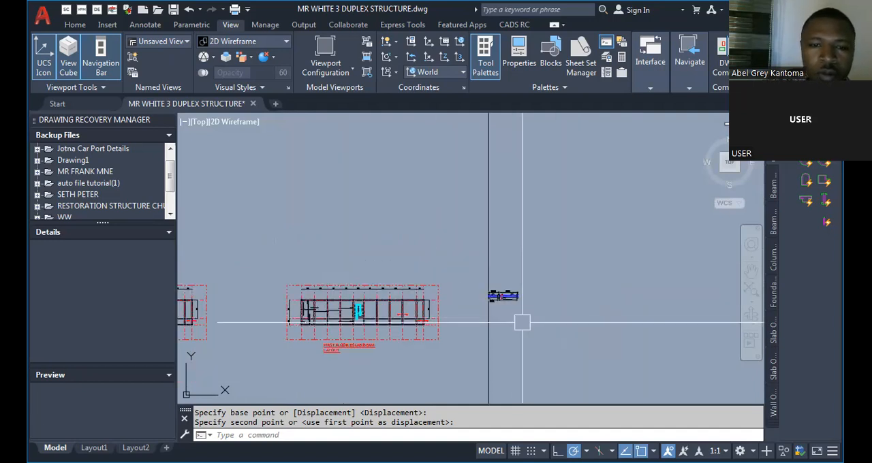
scroll(401, 309, "up", 2)
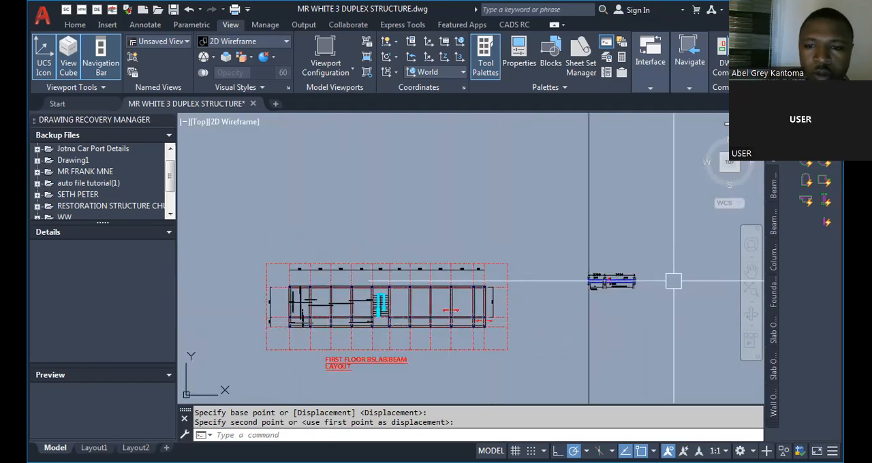
scroll(672, 282, "up", 7)
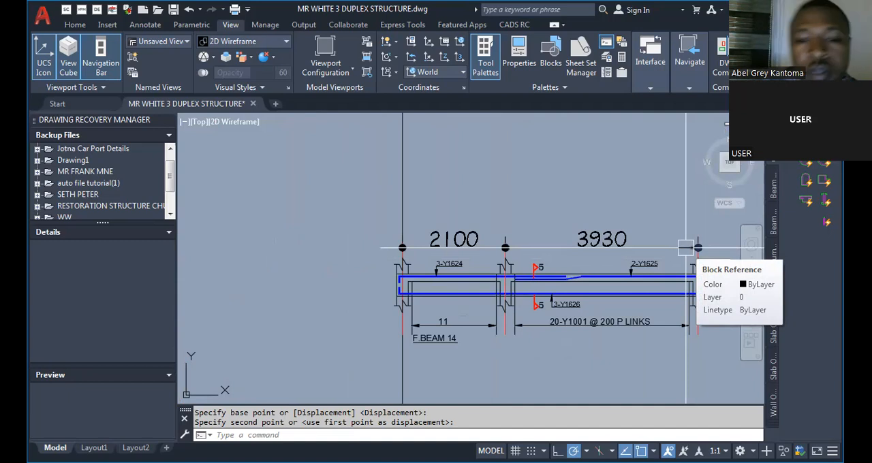
scroll(515, 274, "down", 5)
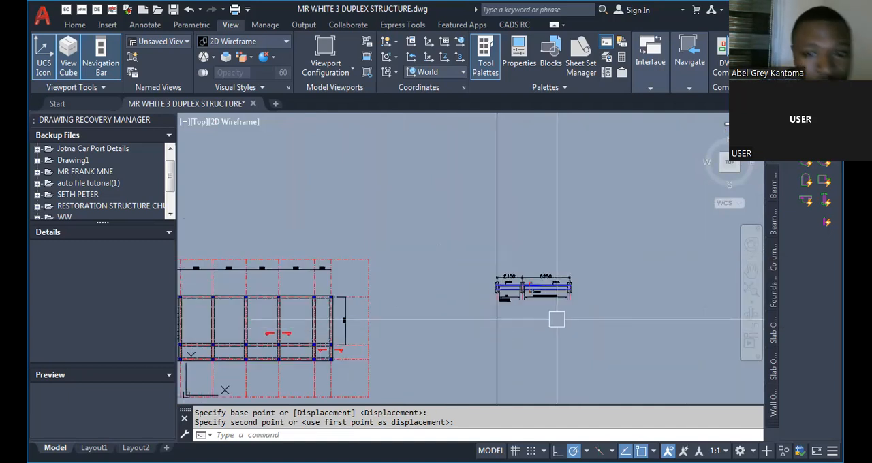
scroll(241, 297, "up", 5)
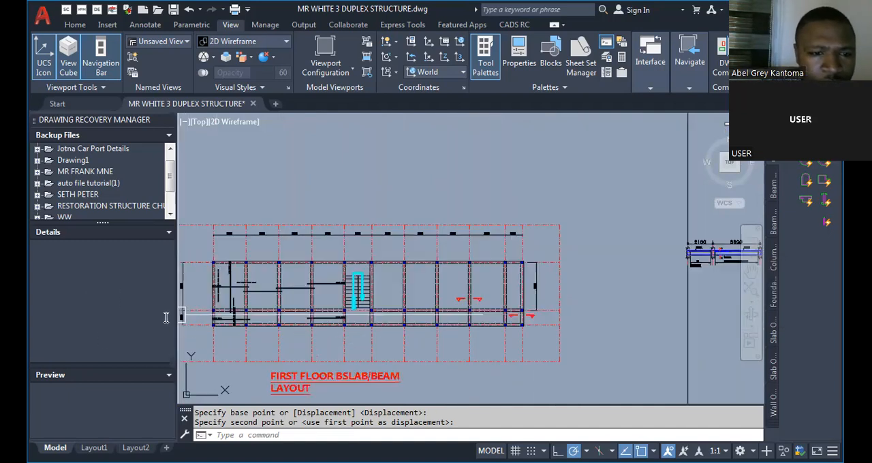
scroll(242, 300, "down", 5)
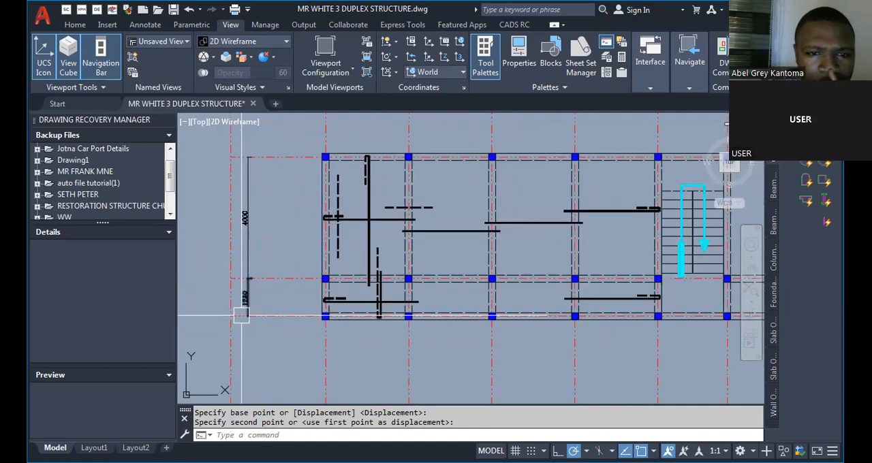
scroll(431, 316, "up", 7)
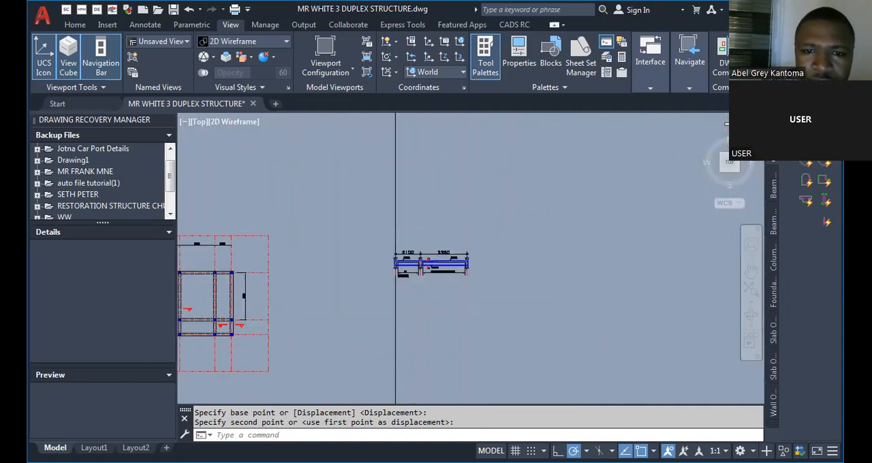
scroll(532, 292, "down", 7)
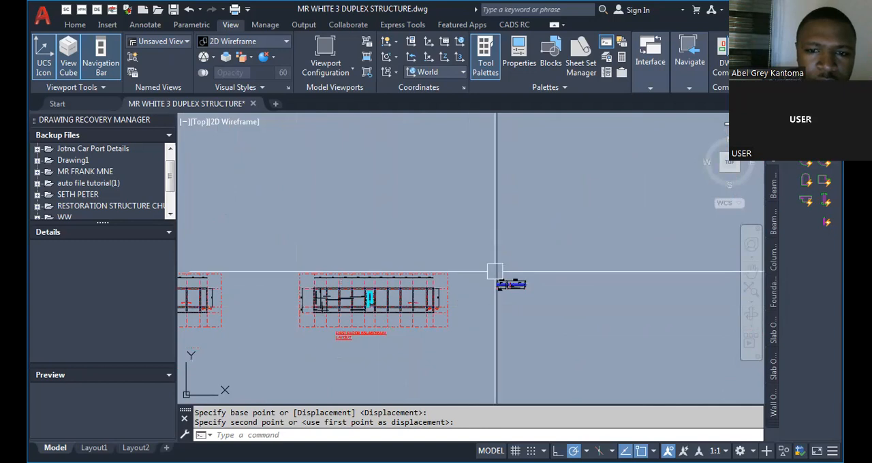
scroll(529, 315, "up", 8)
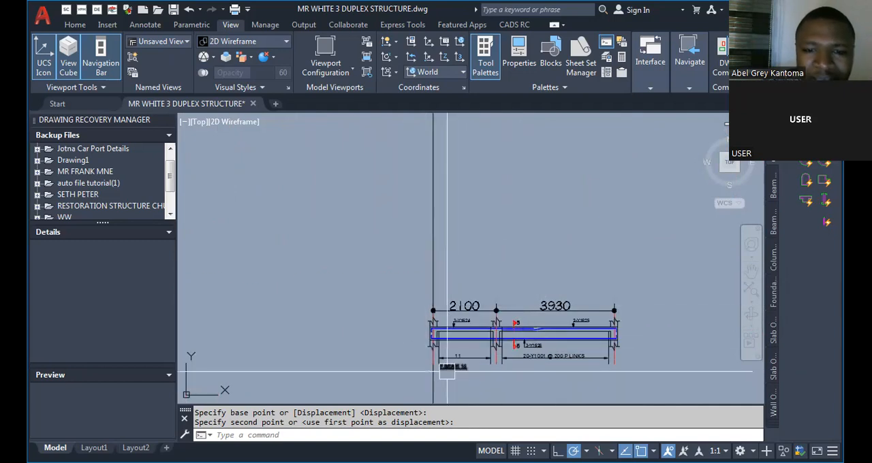
scroll(465, 339, "up", 4)
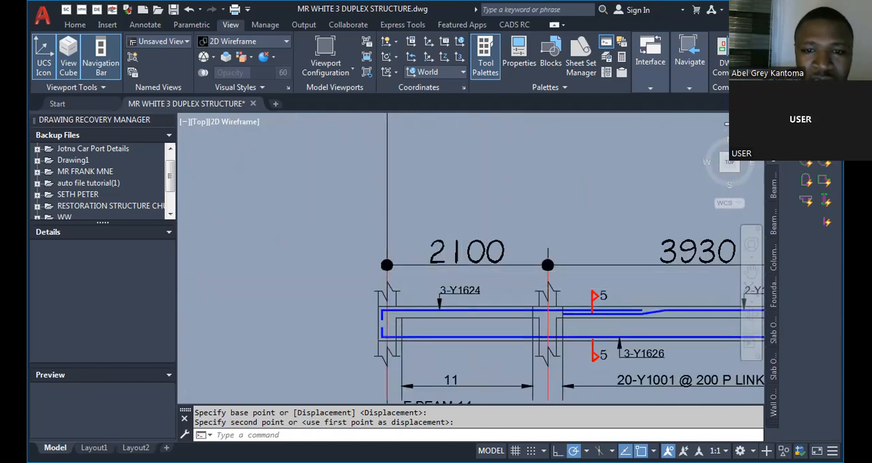
scroll(487, 272, "down", 12)
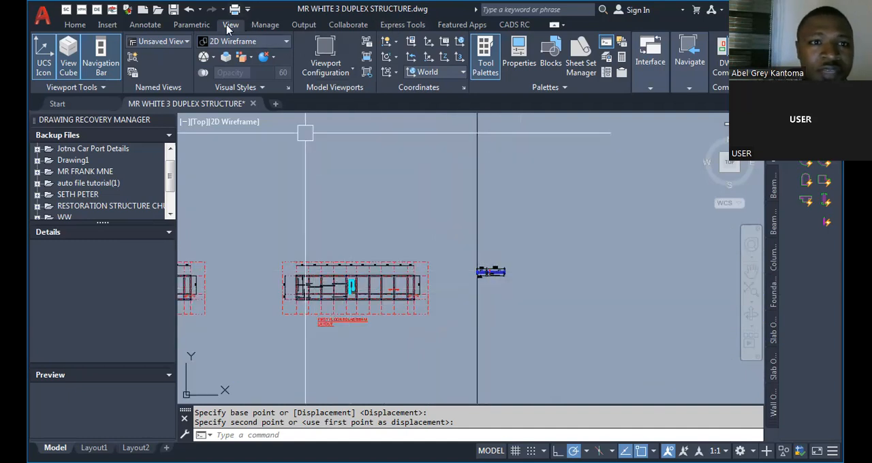
Split the model view into two vertical viewports and show the labelled first floor layout around slab panels P1 and P5 in one.
left_click(327, 69)
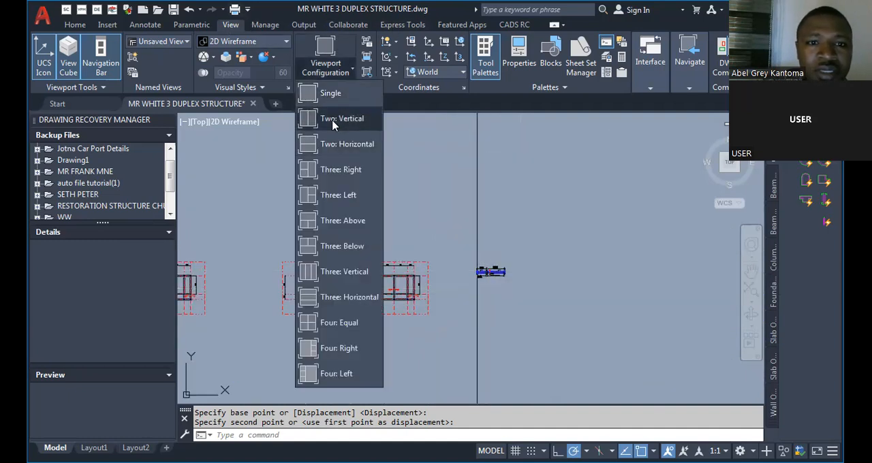
left_click(337, 119)
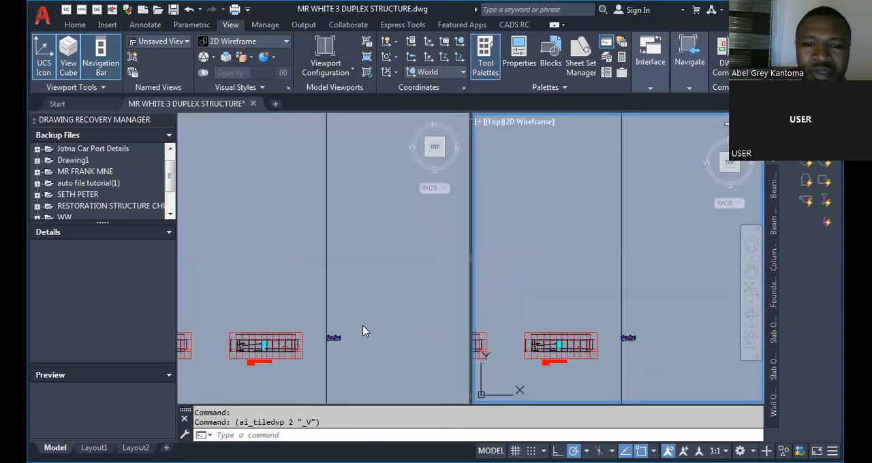
left_click(400, 294)
scroll(287, 300, "down", 4)
scroll(249, 329, "up", 6)
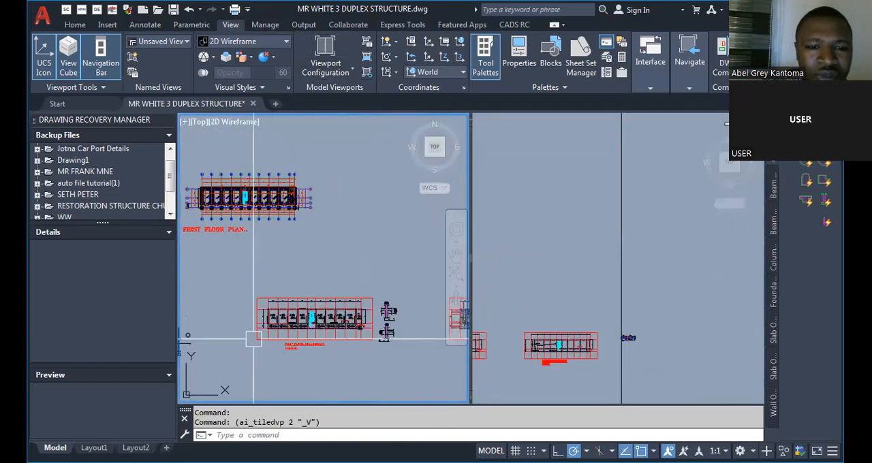
scroll(182, 296, "down", 4)
scroll(198, 289, "up", 4)
scroll(197, 289, "up", 8)
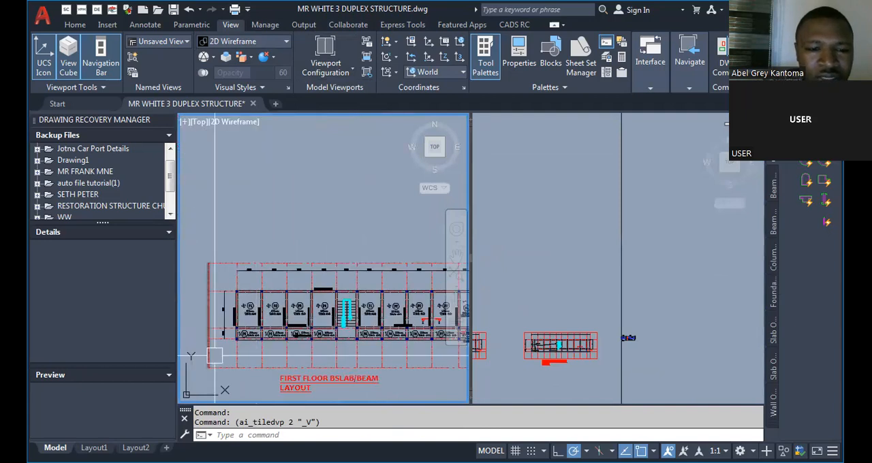
scroll(232, 228, "down", 3)
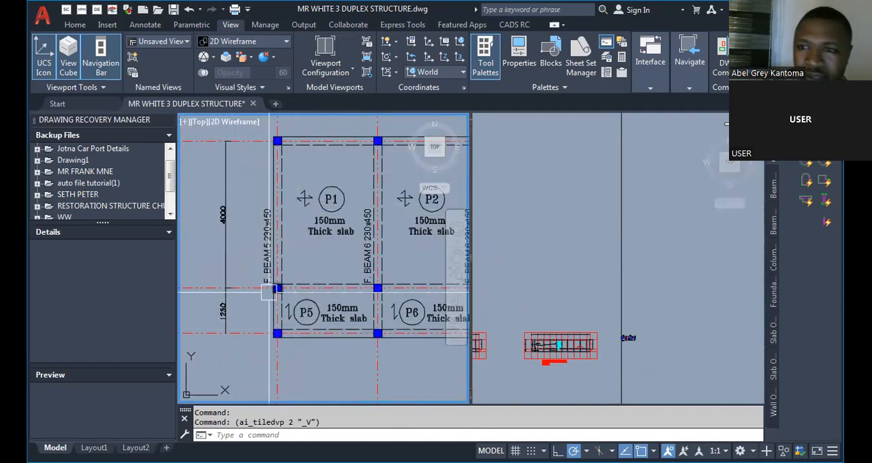
Examine the beam labels, slab panels and span dimensions in the labelled first floor layout, focusing on F. BEAM 5 230x450.
scroll(190, 314, "down", 2)
scroll(190, 313, "down", 3)
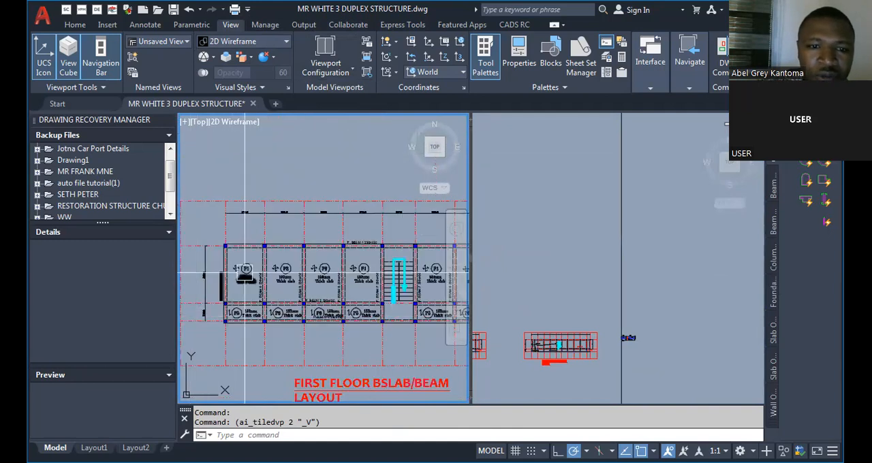
scroll(314, 306, "up", 4)
scroll(204, 273, "down", 2)
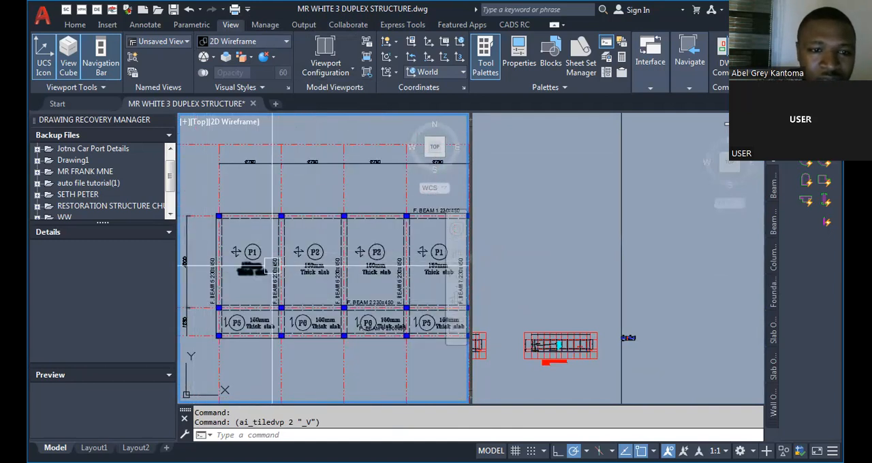
scroll(213, 254, "down", 3)
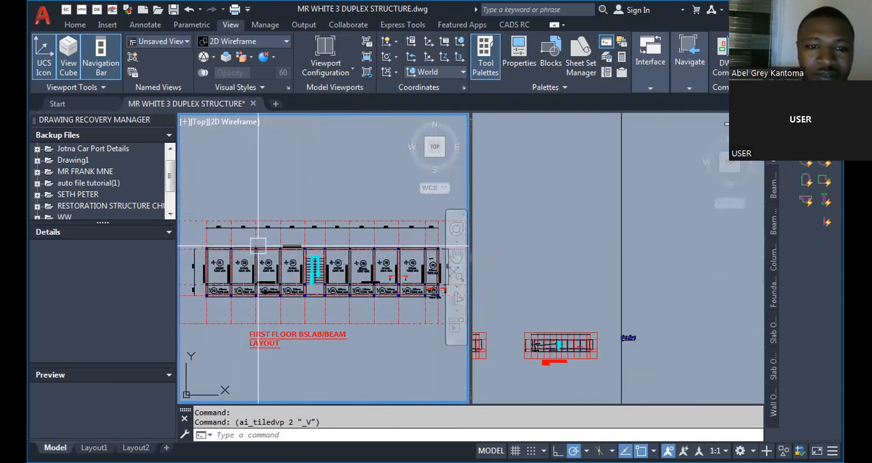
scroll(189, 263, "up", 8)
scroll(189, 264, "down", 5)
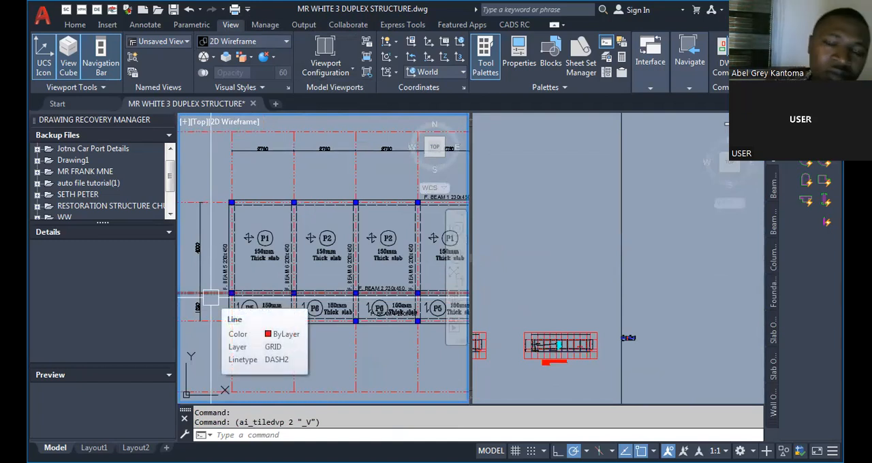
scroll(210, 298, "up", 3)
scroll(244, 298, "down", 5)
scroll(196, 267, "up", 2)
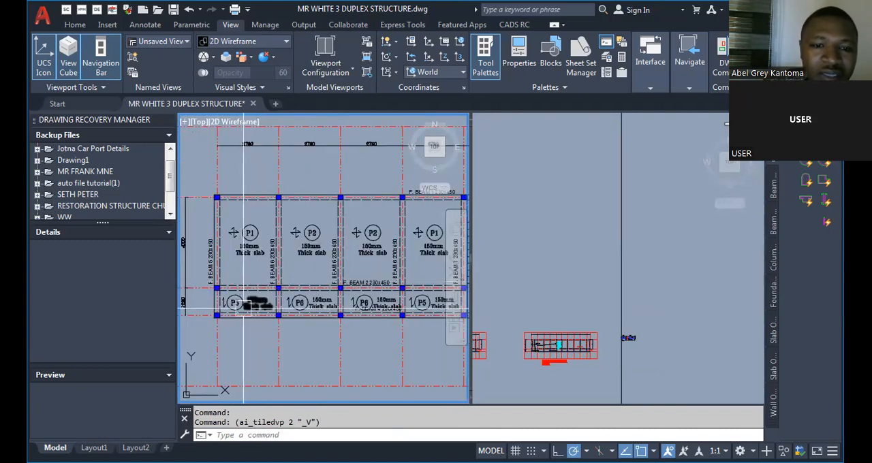
scroll(196, 267, "up", 3)
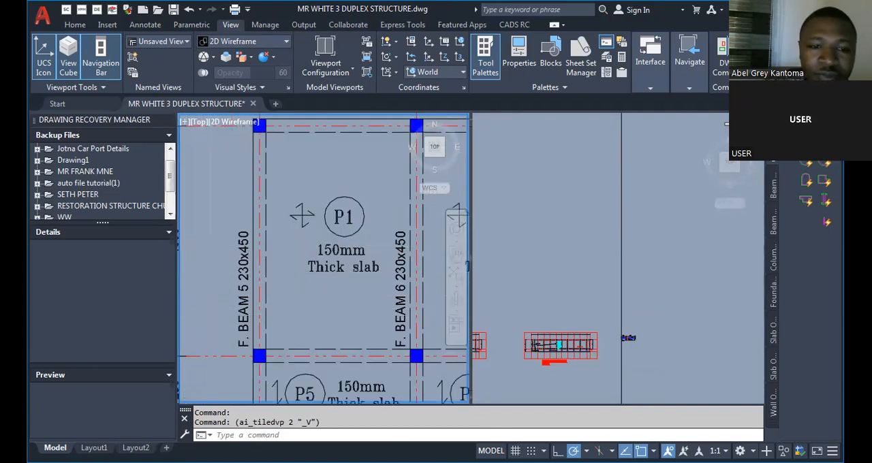
scroll(199, 268, "down", 2)
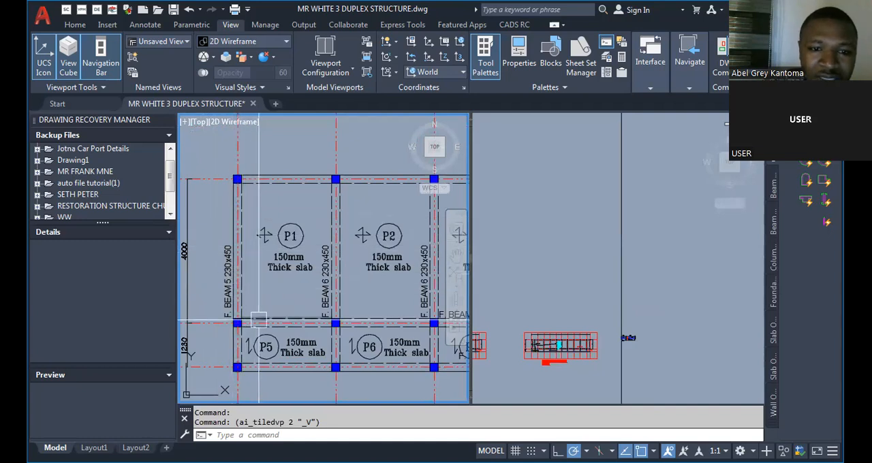
scroll(224, 317, "down", 4)
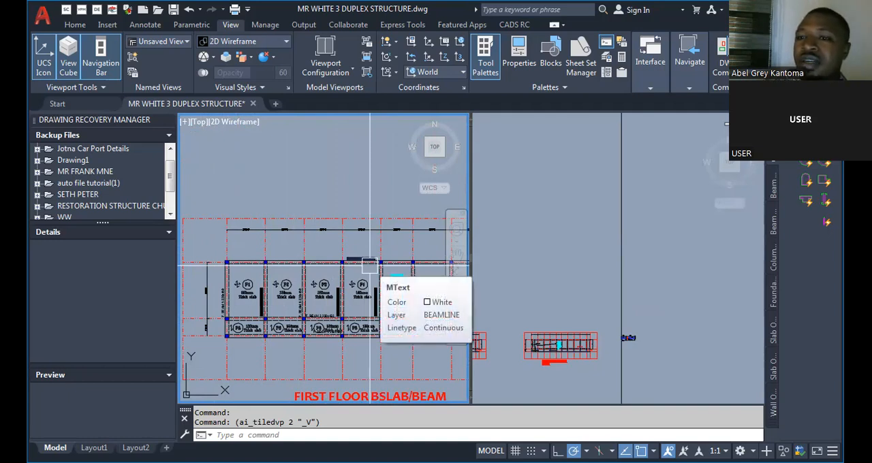
scroll(370, 265, "up", 5)
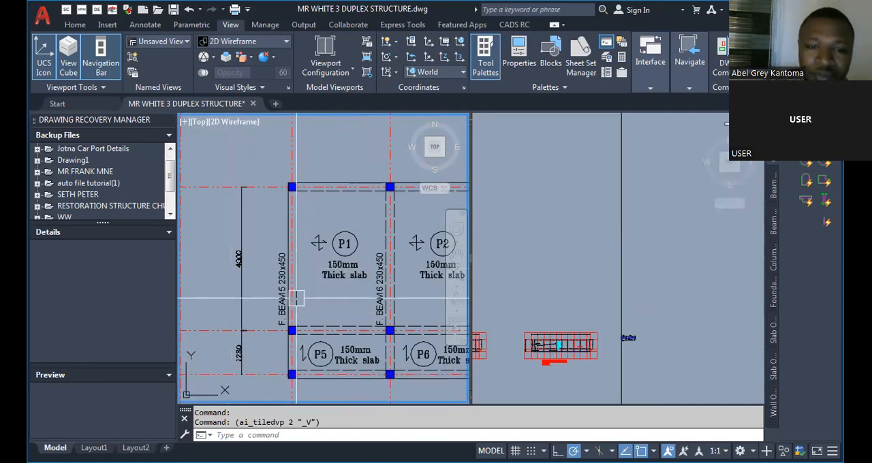
Keep F. BEAM 5 and its spans framed in one viewport and bring the F.BEAM 14 detail close up in the other.
scroll(300, 293, "up", 2)
scroll(310, 282, "down", 2)
left_click(628, 364)
scroll(634, 357, "up", 8)
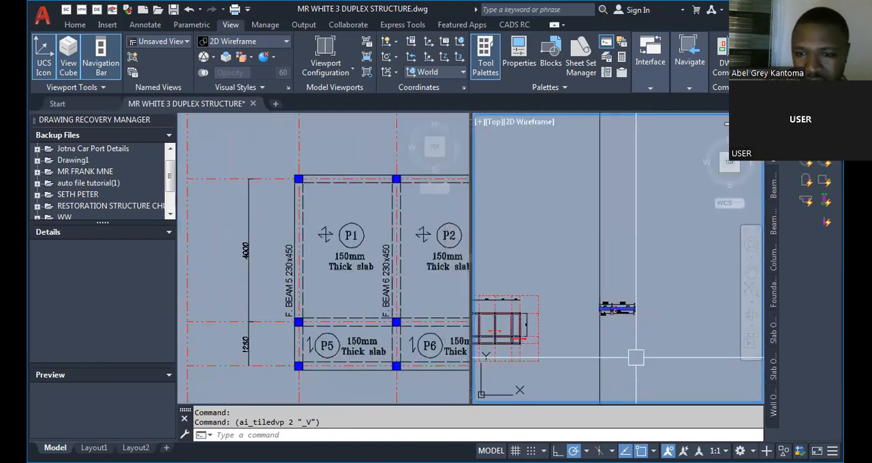
scroll(591, 278, "up", 6)
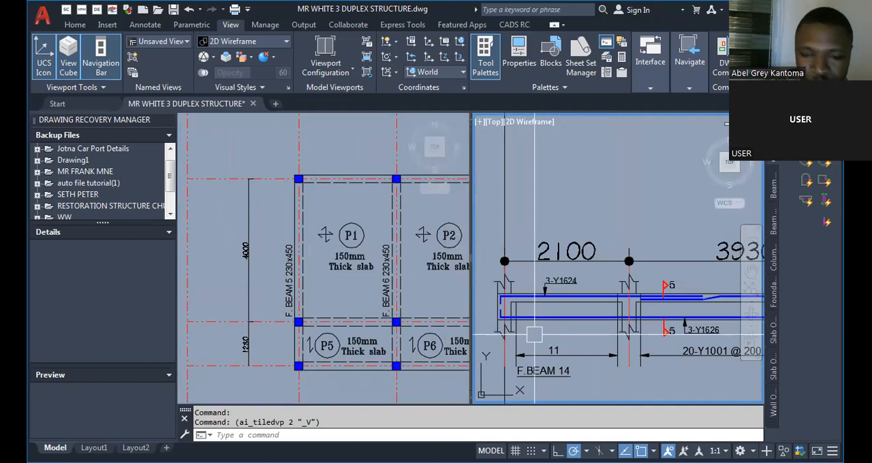
Try a linear dimension on the short span of the F.BEAM 14 detail and compare both detail spans with F. BEAM 5 in the layout.
type("DLI")
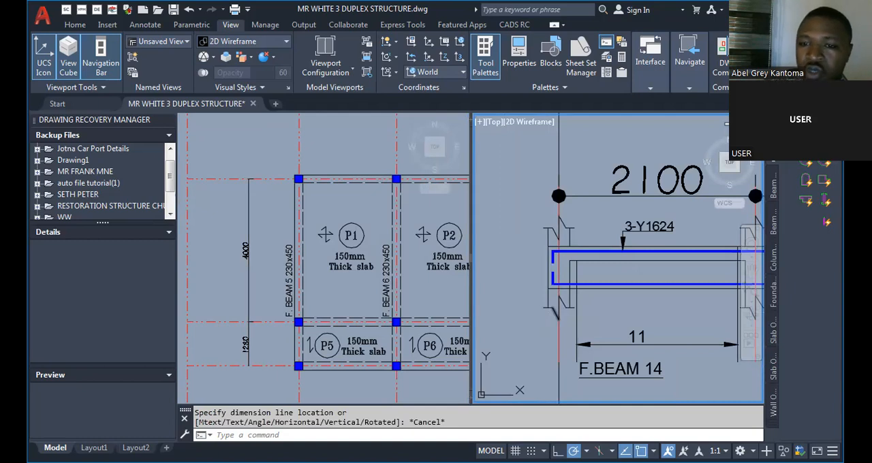
scroll(524, 300, "down", 4)
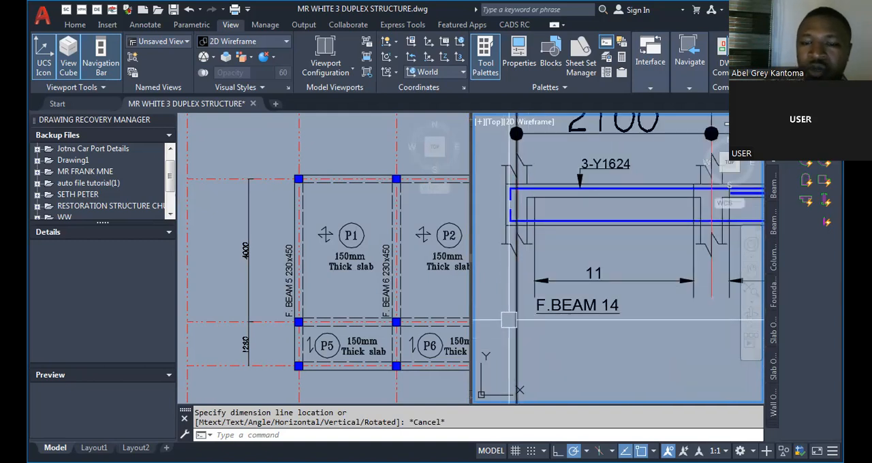
scroll(511, 317, "down", 4)
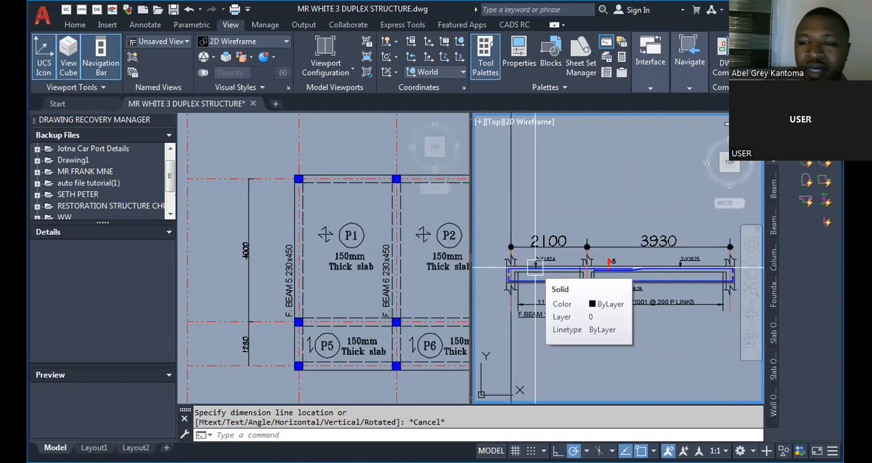
left_click(306, 276)
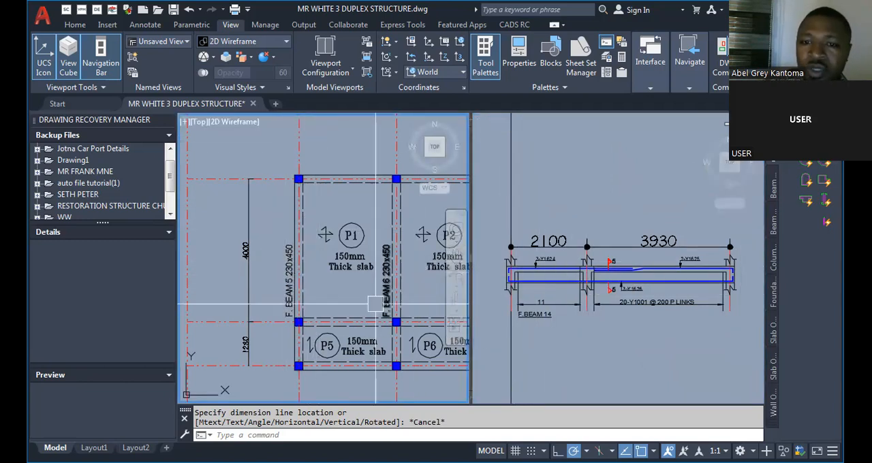
left_click(532, 276)
Offset the centreline of the short span's outer support by 1230 towards the middle support in the F.BEAM 14 detail.
scroll(535, 273, "up", 2)
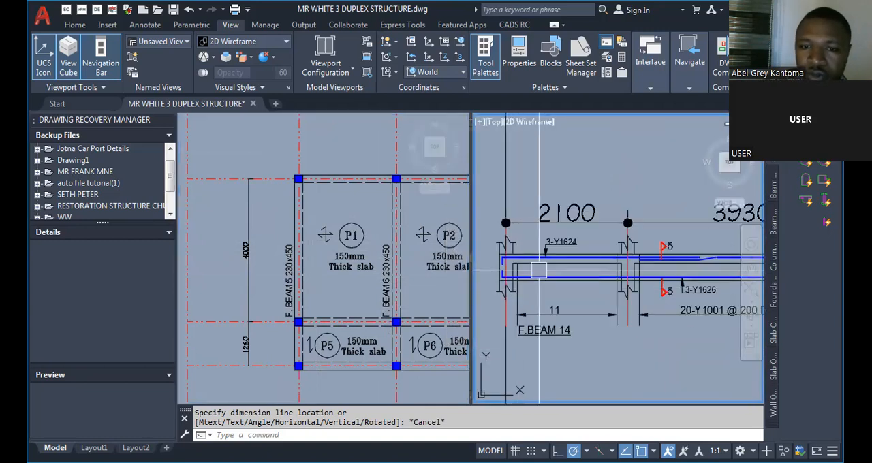
scroll(541, 266, "up", 2)
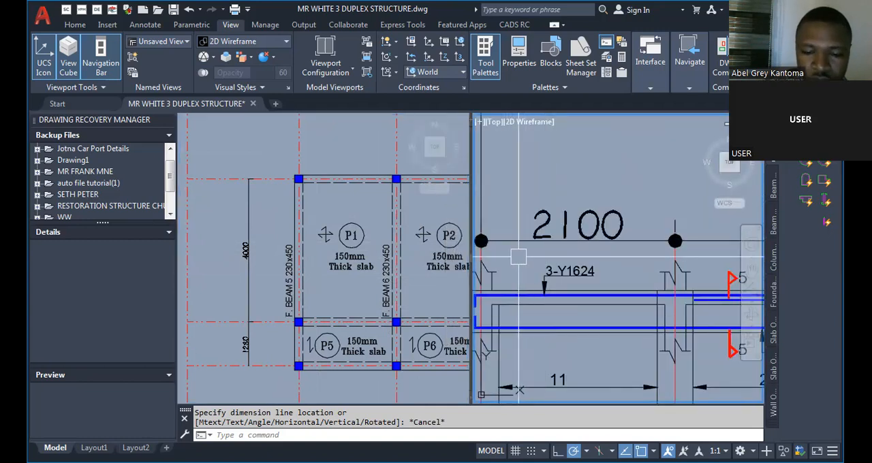
type("o")
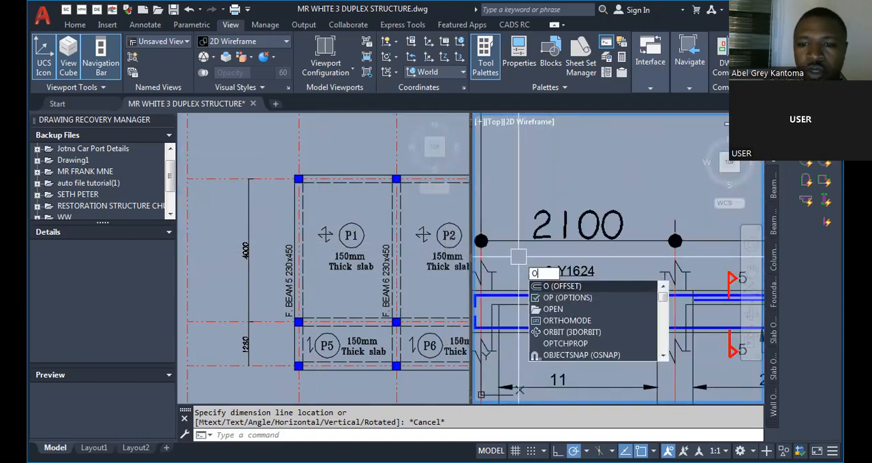
key("Return")
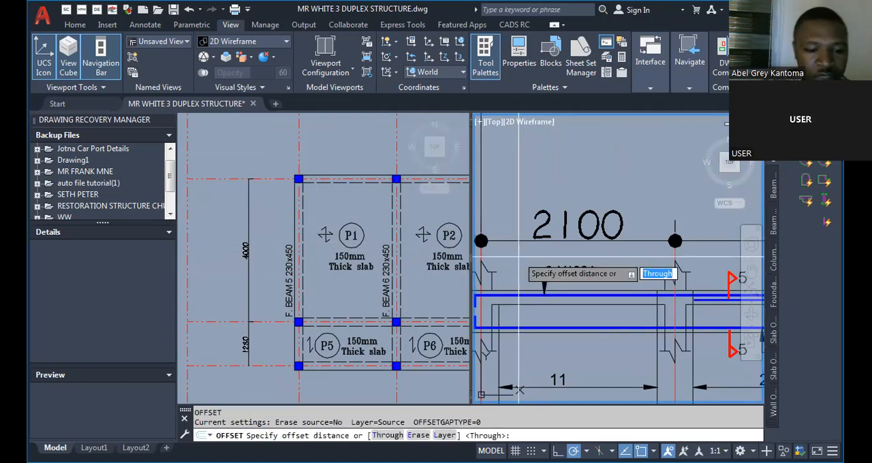
type("1230")
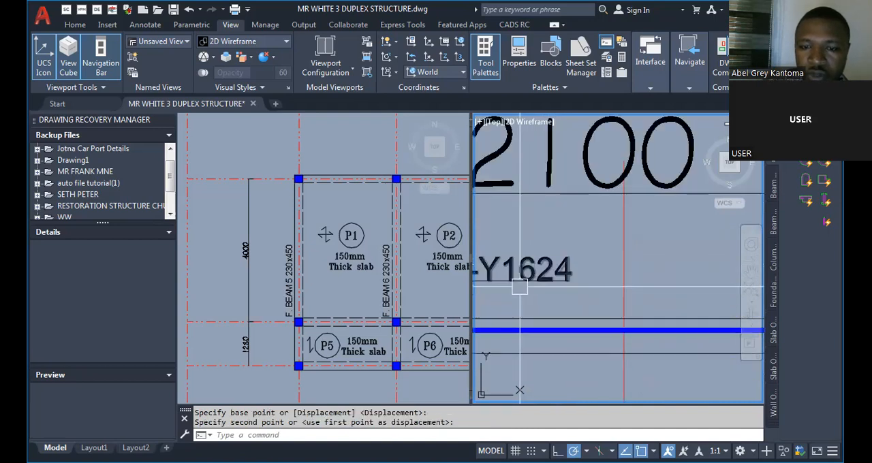
Stretch the detail's middle support to the 1230 offset line to shorten the first span.
scroll(520, 286, "down", 8)
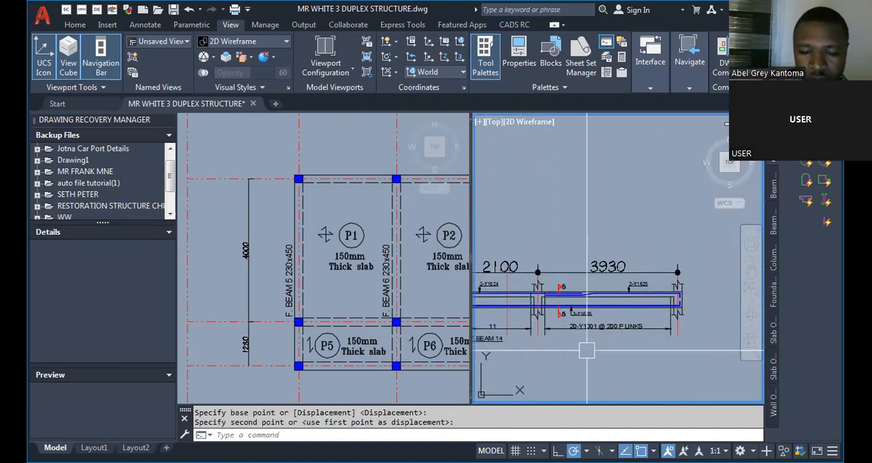
type("s")
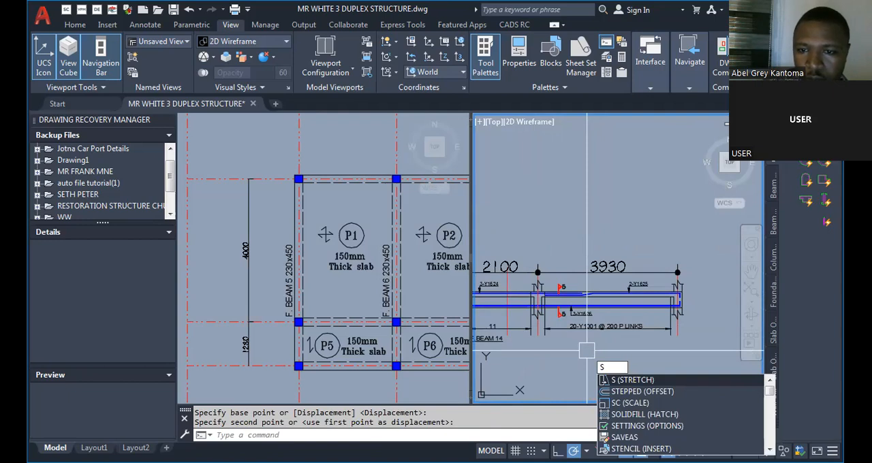
key("Escape")
key("Escape")
scroll(605, 192, "up", 3)
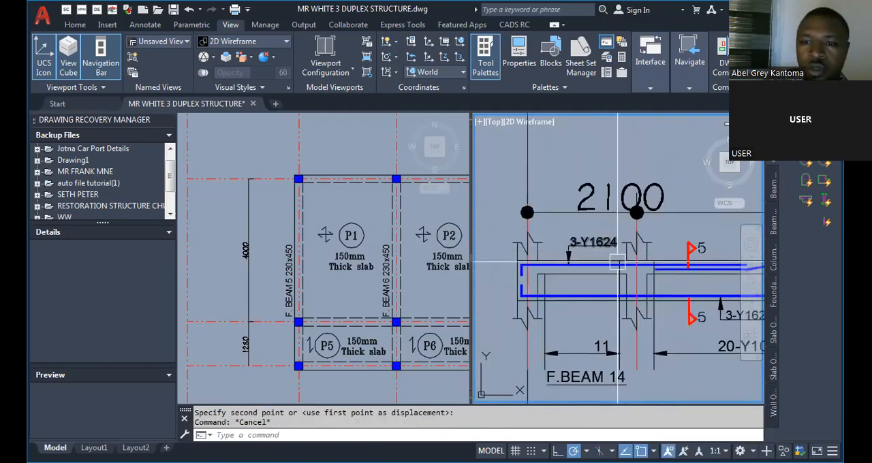
Erase the old 2100 and 3930 span dimensions above the beam detail.
type("e")
key("Return")
left_click(581, 207)
key("Return")
key("Escape")
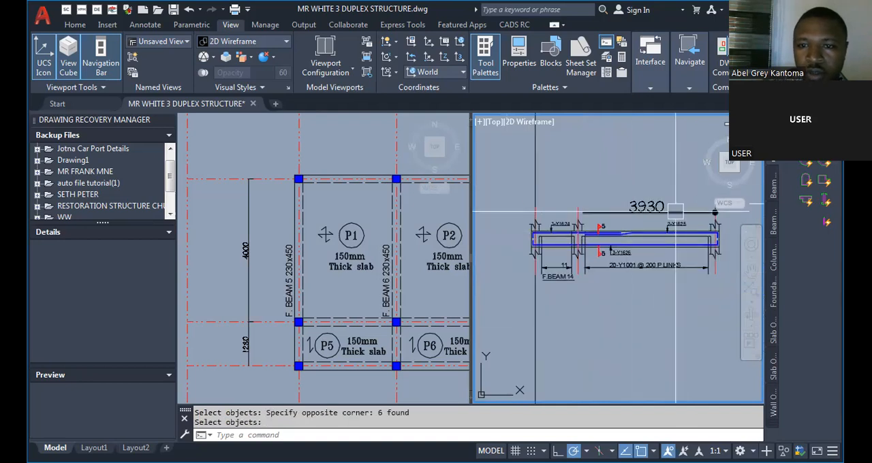
key("Return")
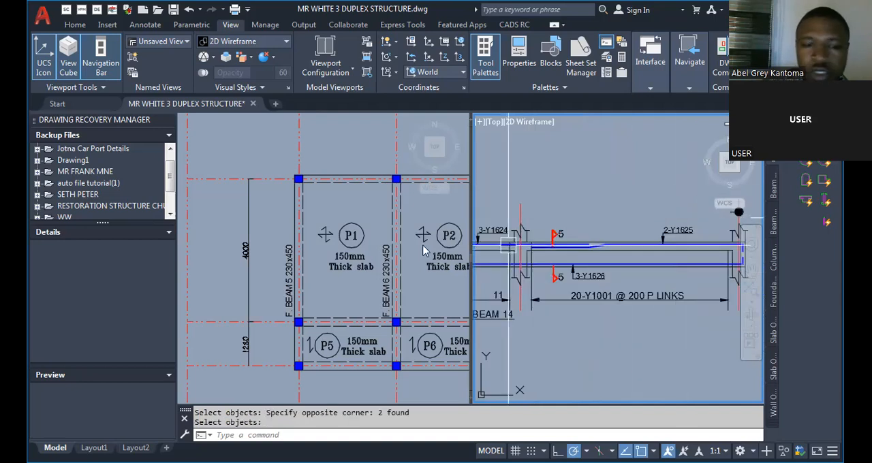
Check the long span of F. BEAM 5 in the layout and offset the detail's middle support centreline 4000 towards the far support.
left_click(424, 247)
scroll(255, 248, "up", 2)
scroll(228, 262, "up", 2)
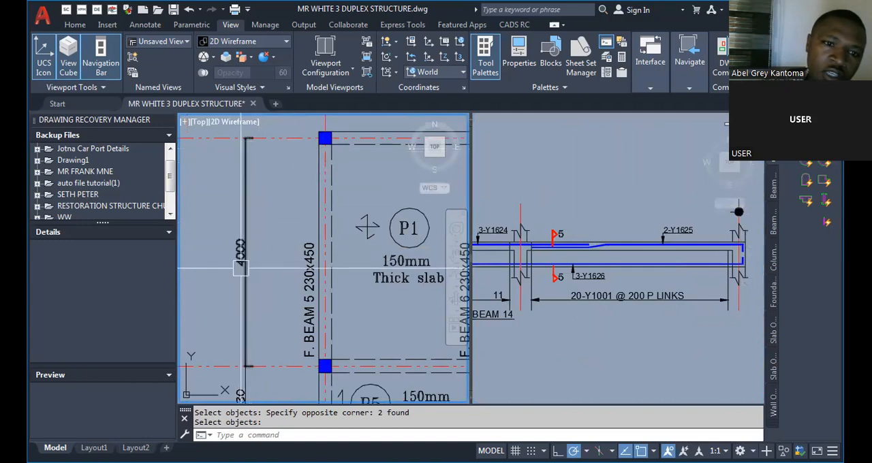
left_click(556, 217)
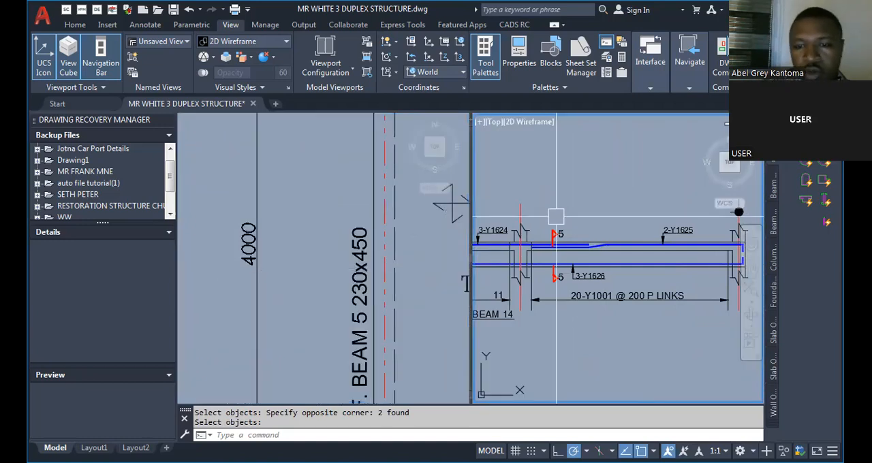
type("O")
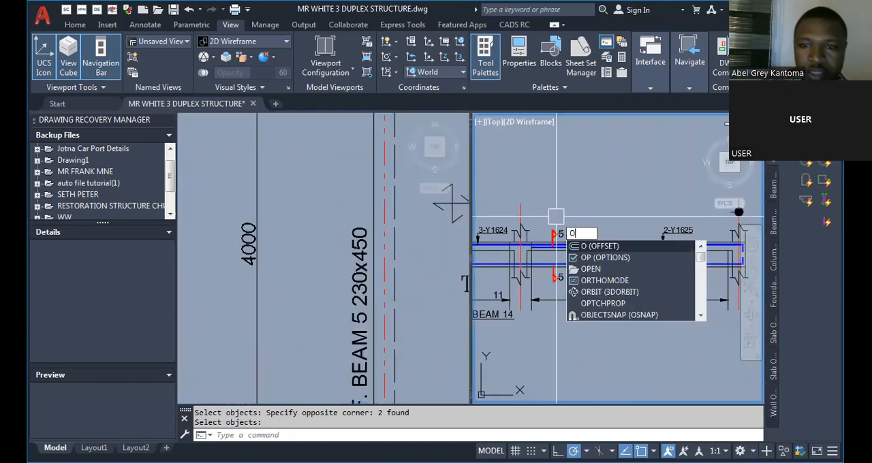
key("Return")
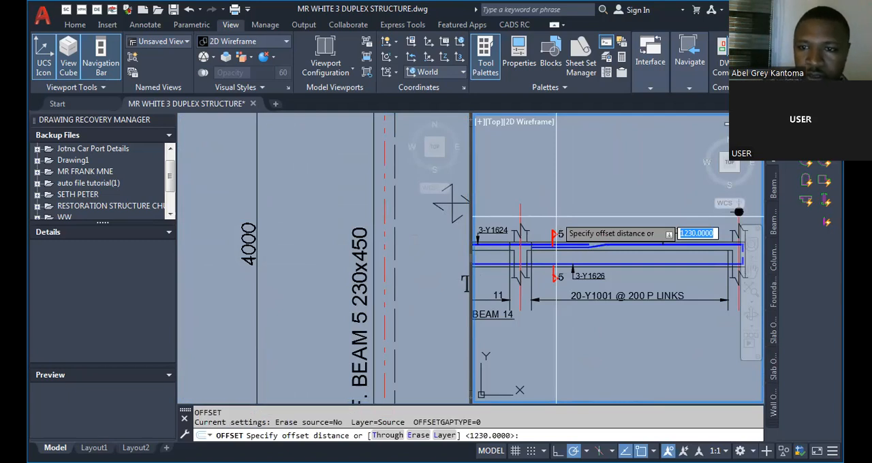
type("4000")
key("Return")
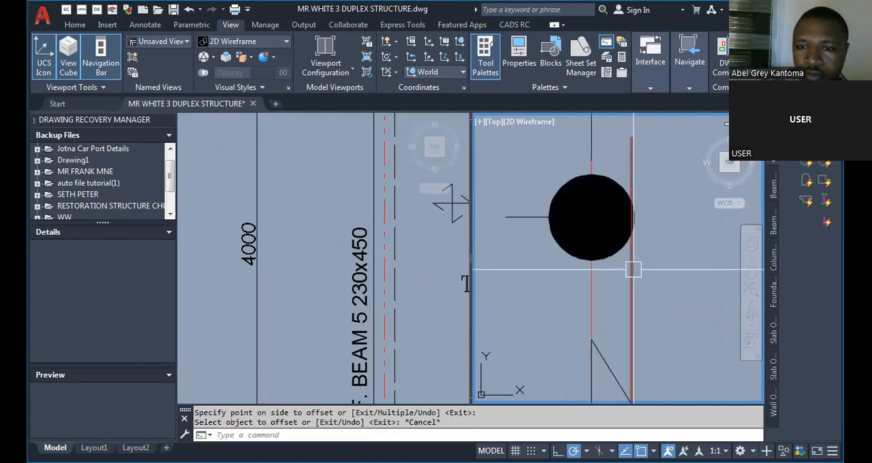
scroll(613, 240, "down", 4)
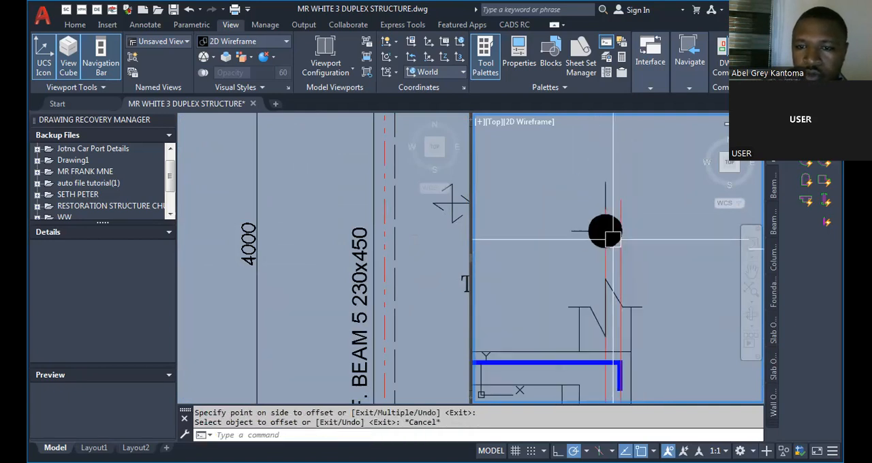
Stretch the far end support of the detail's long span to the 4000 offset line.
scroll(664, 239, "down", 4)
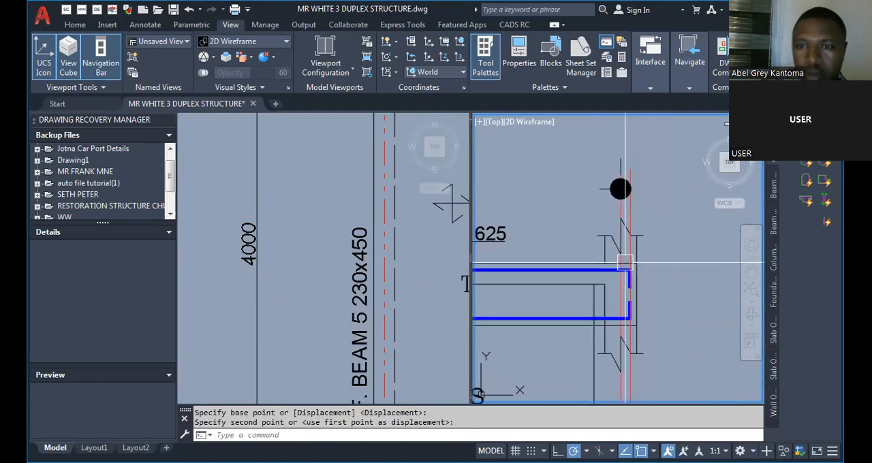
key("Escape")
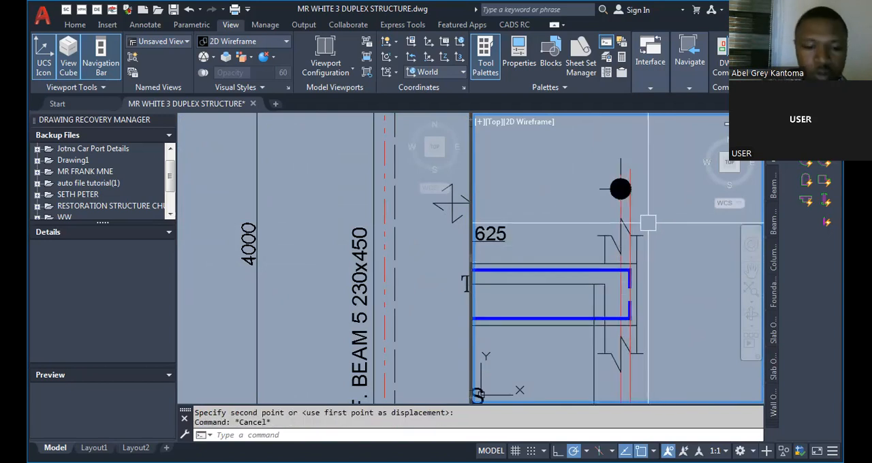
scroll(640, 239, "down", 8)
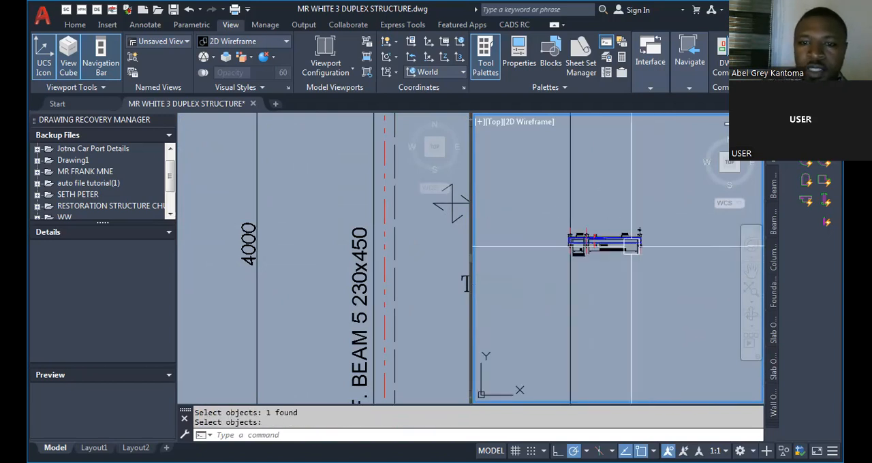
scroll(574, 229, "up", 8)
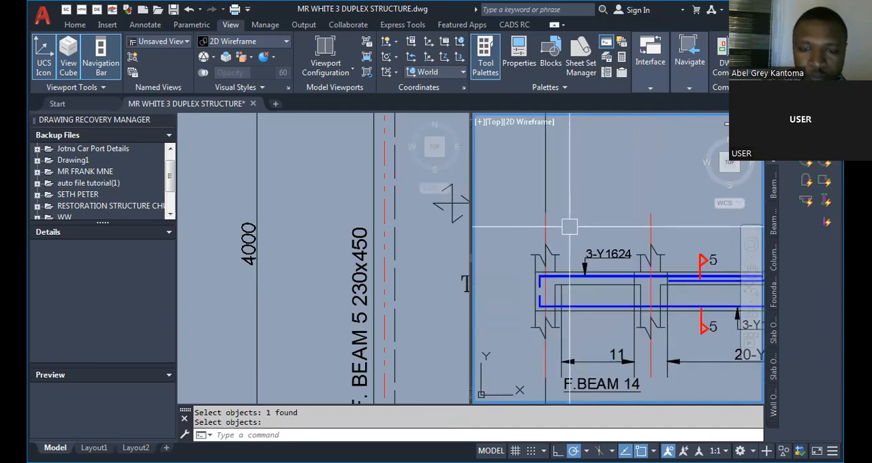
Add a linear dimension between the support centrelines of the short span, above the 3-Y1624 label.
type("dli")
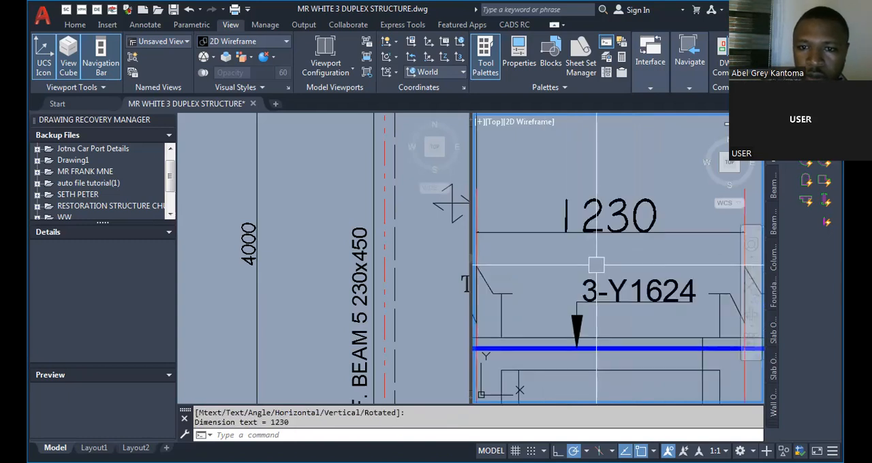
scroll(543, 275, "down", 1)
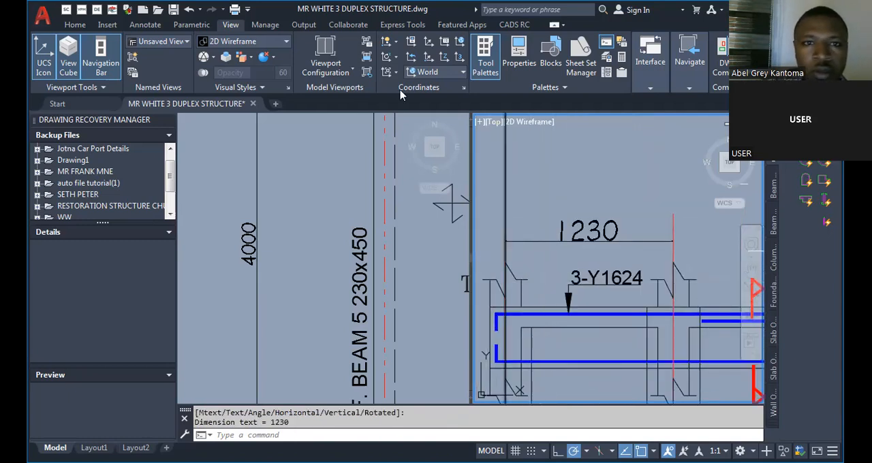
Modify the Standard dimension style to use an arrow size of 1.5.
left_click(149, 25)
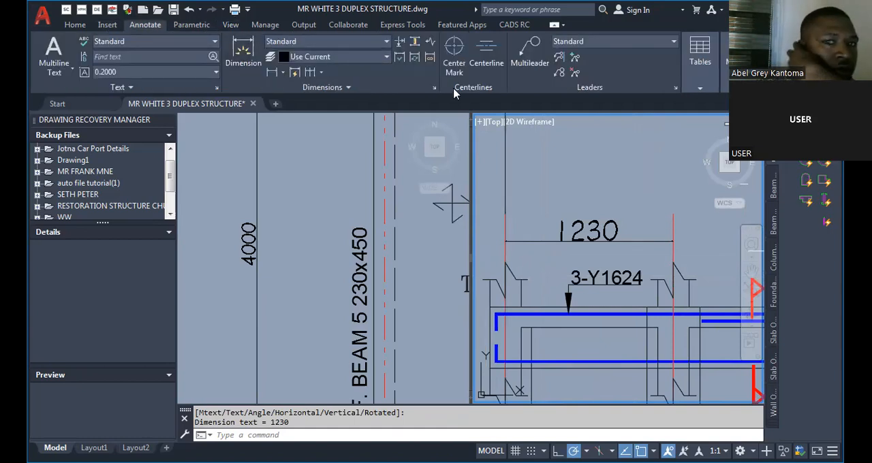
left_click(434, 87)
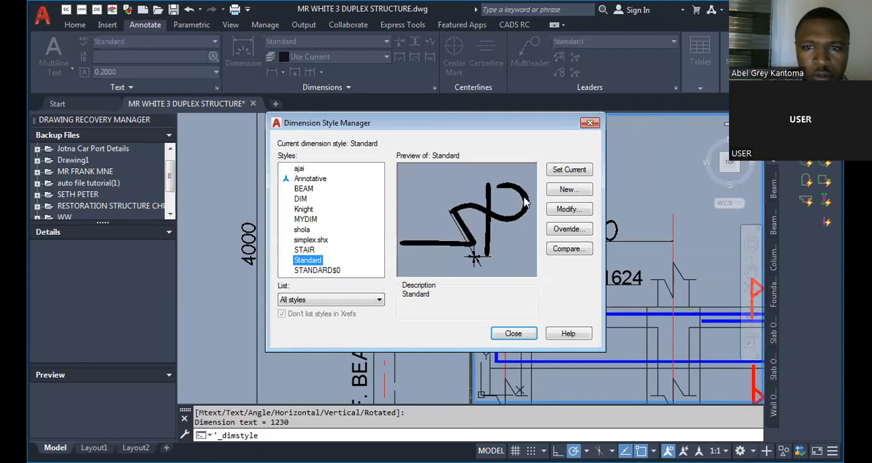
left_click(568, 209)
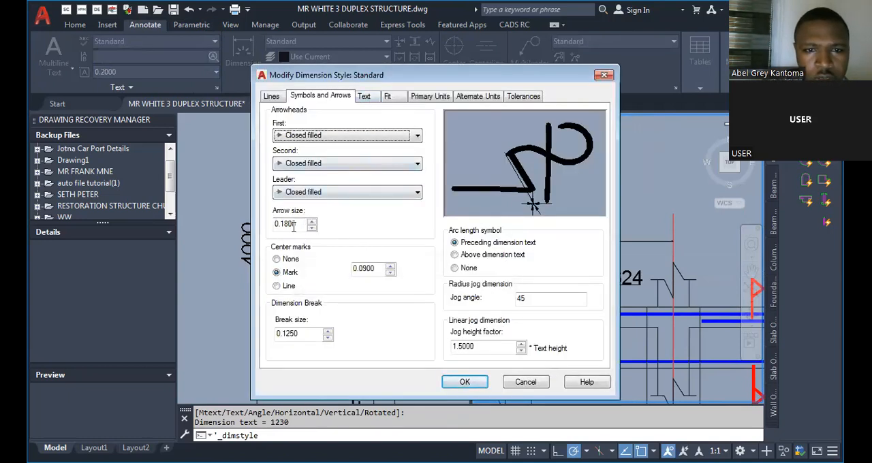
double_click(291, 225)
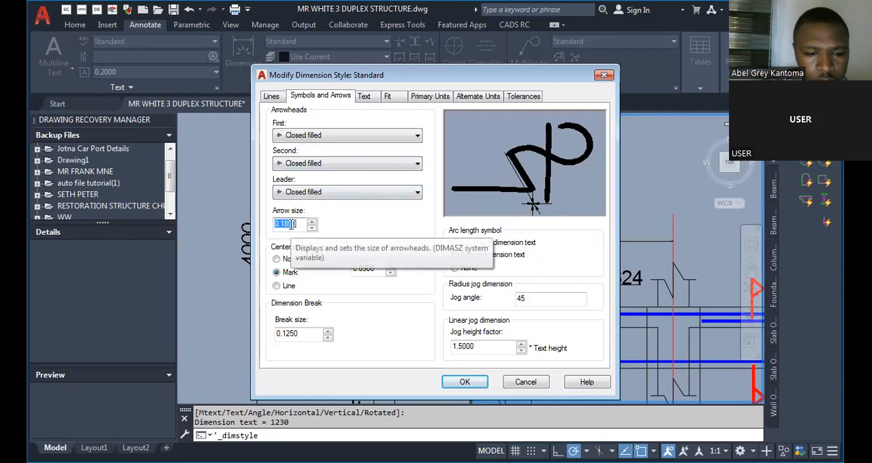
type("1.5")
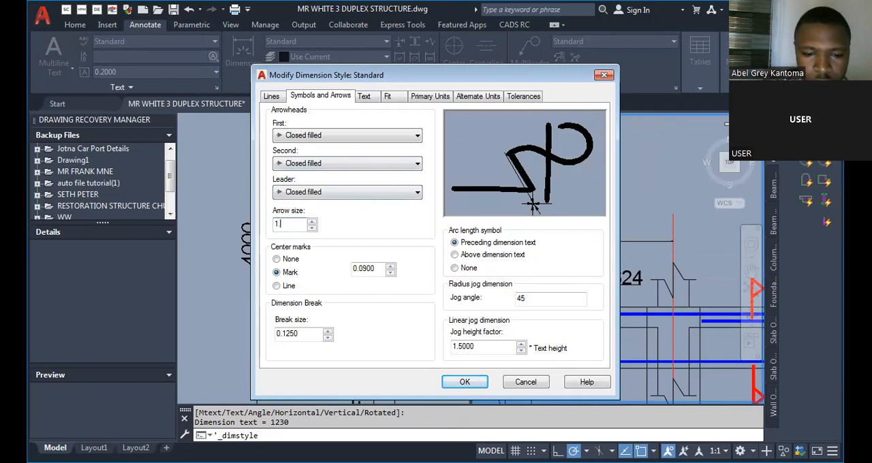
left_click(467, 382)
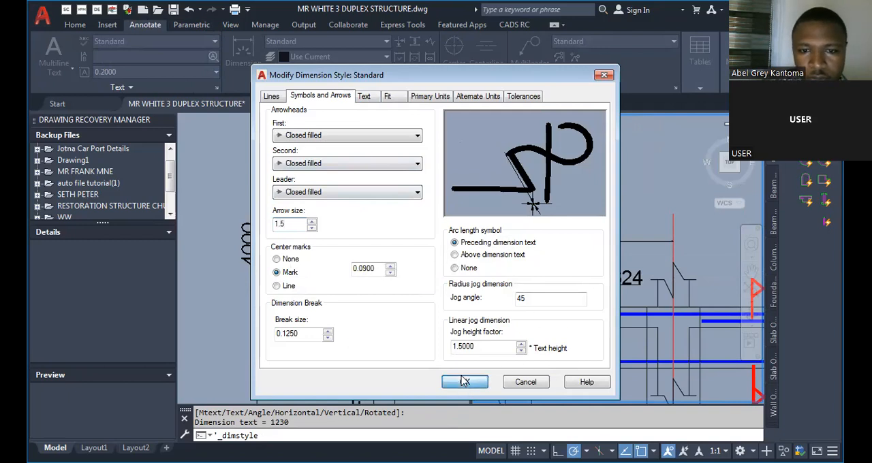
left_click(514, 333)
Modify the Standard dimension style to use an arrow size of 3.
scroll(665, 240, "up", 4)
left_click(664, 244)
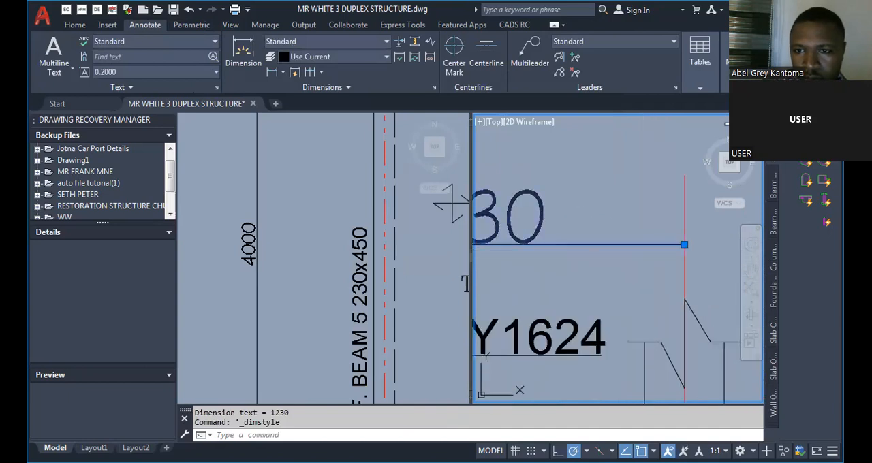
left_click(434, 88)
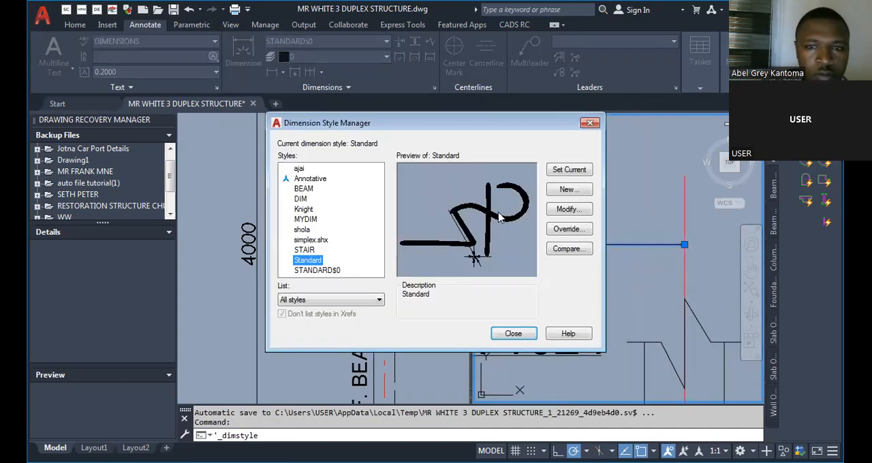
left_click(569, 209)
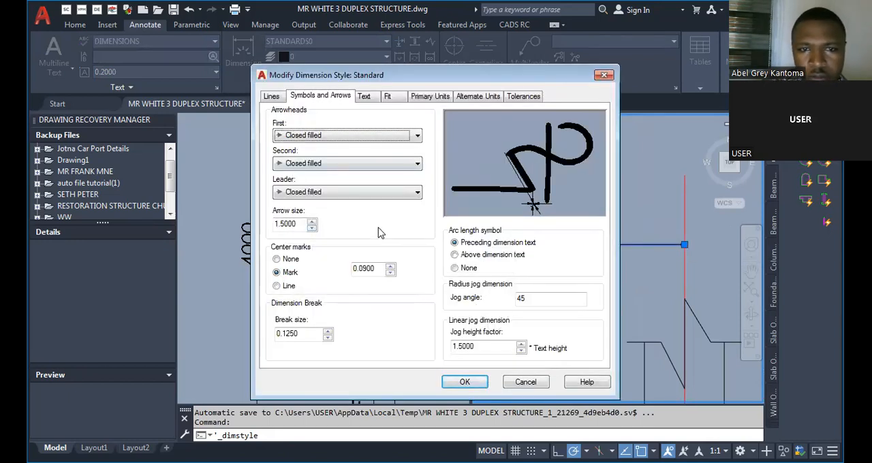
double_click(292, 224)
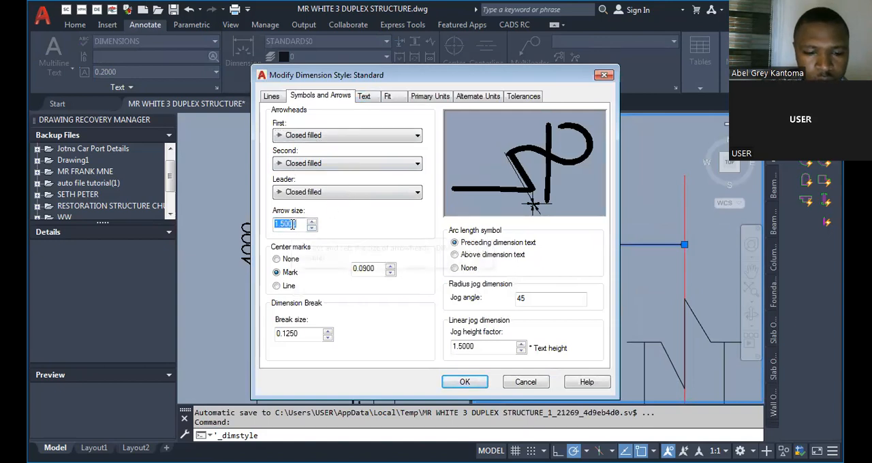
type("3")
left_click(466, 382)
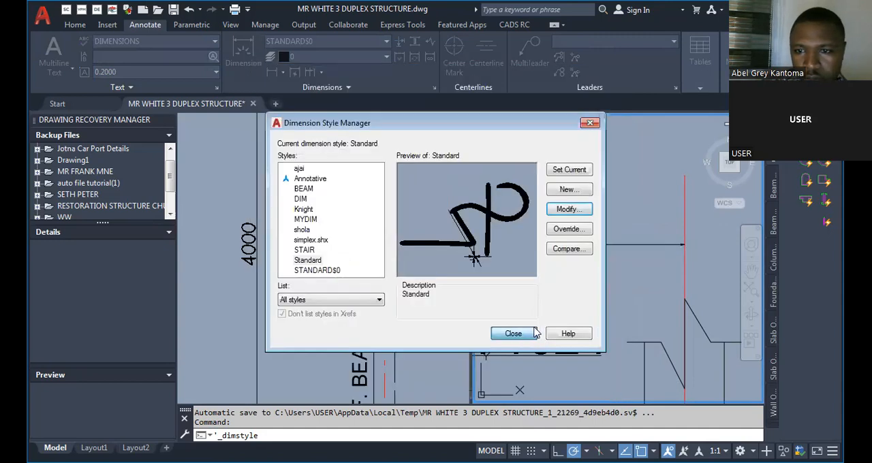
left_click(514, 334)
scroll(599, 286, "down", 5)
key("Escape")
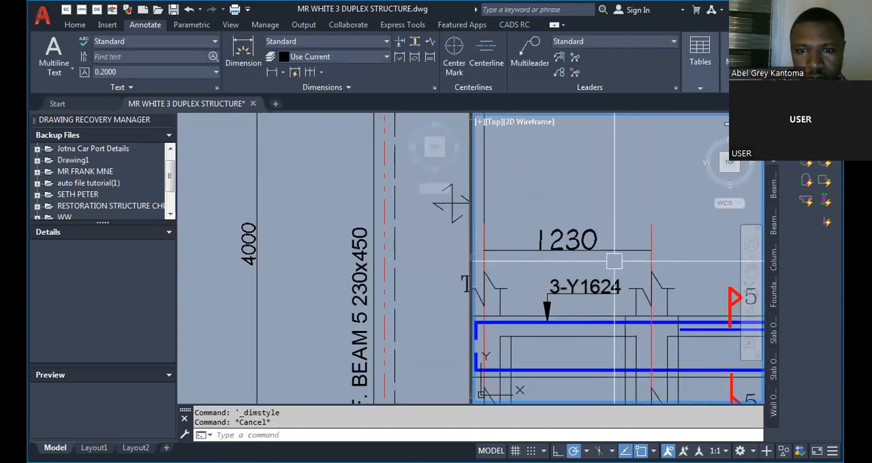
scroll(615, 261, "down", 5)
scroll(566, 256, "up", 5)
left_click(584, 252)
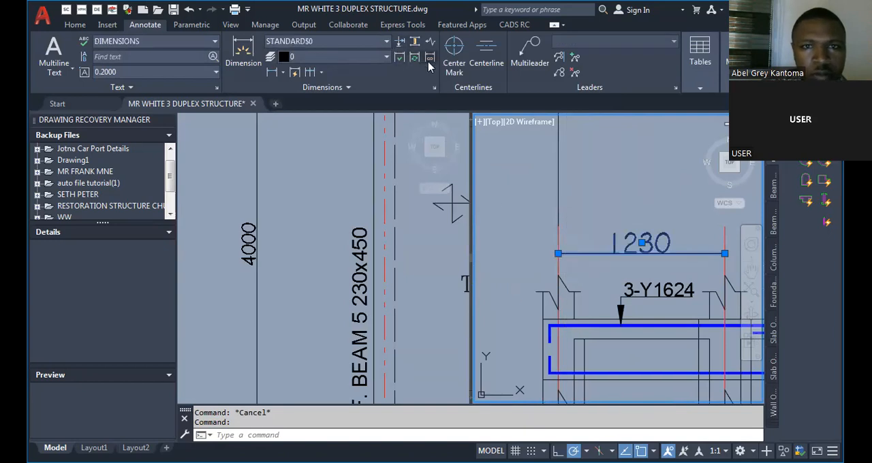
left_click(434, 88)
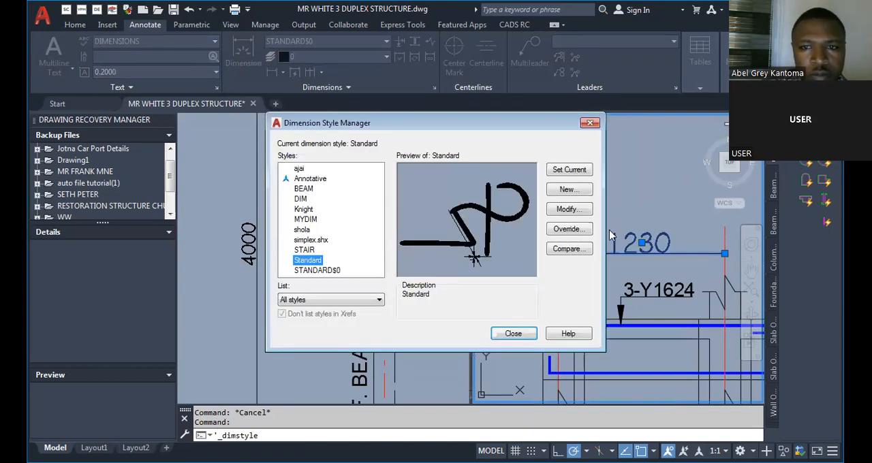
key("Escape")
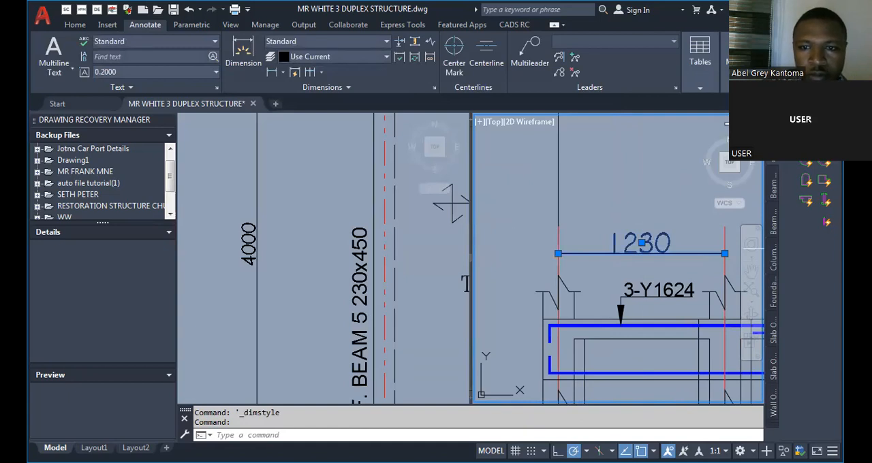
key("Escape")
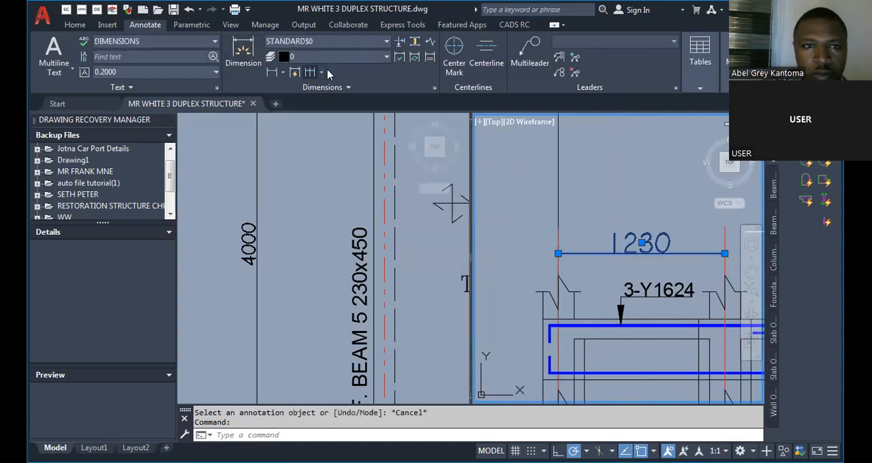
Set the arrow size of the Standard dimension style to 170.
left_click(434, 88)
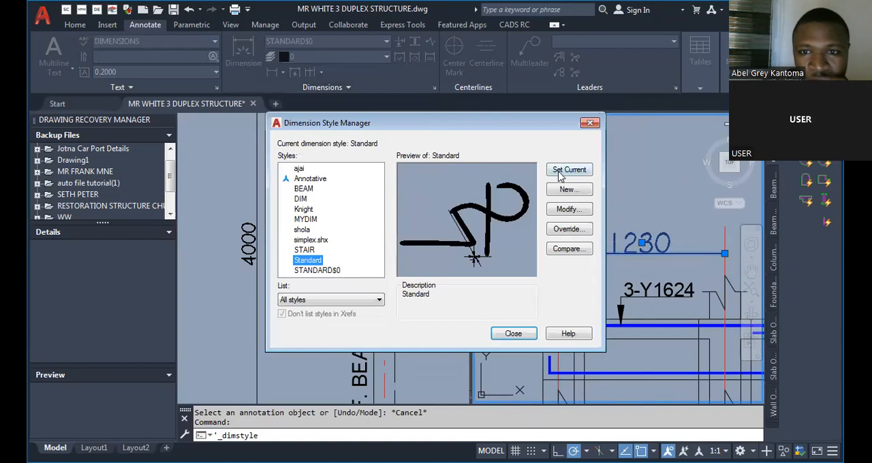
left_click(567, 209)
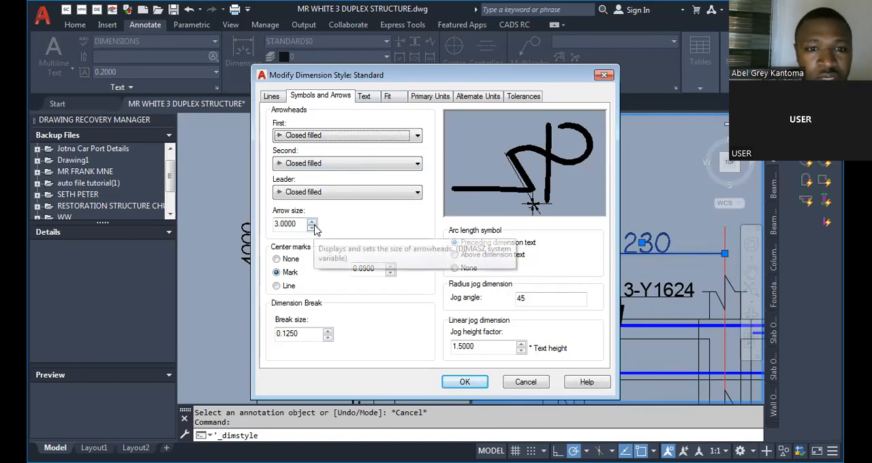
left_click_drag(298, 223, 275, 225)
type("170")
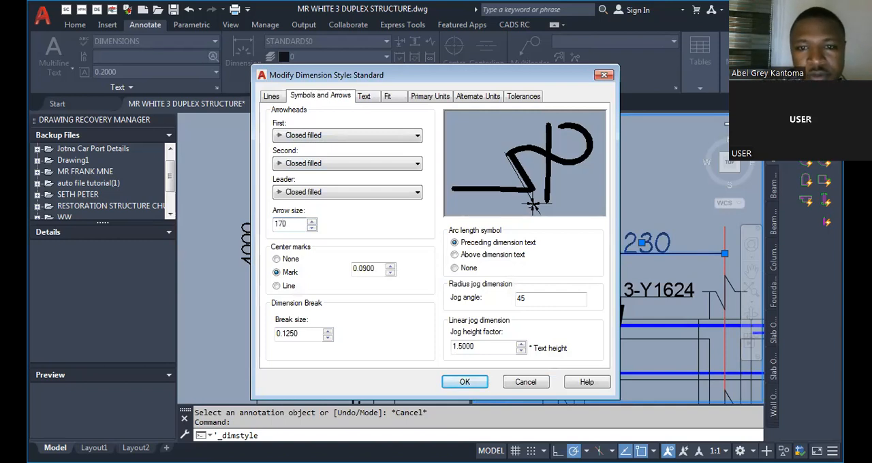
left_click(465, 383)
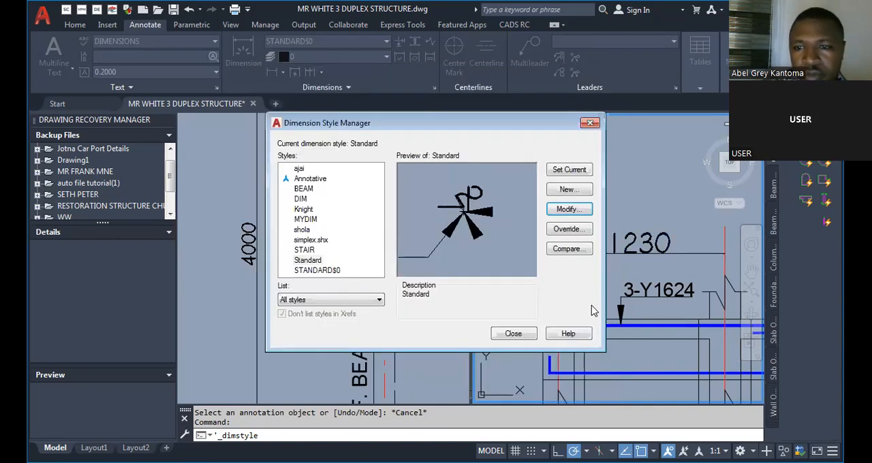
left_click(520, 334)
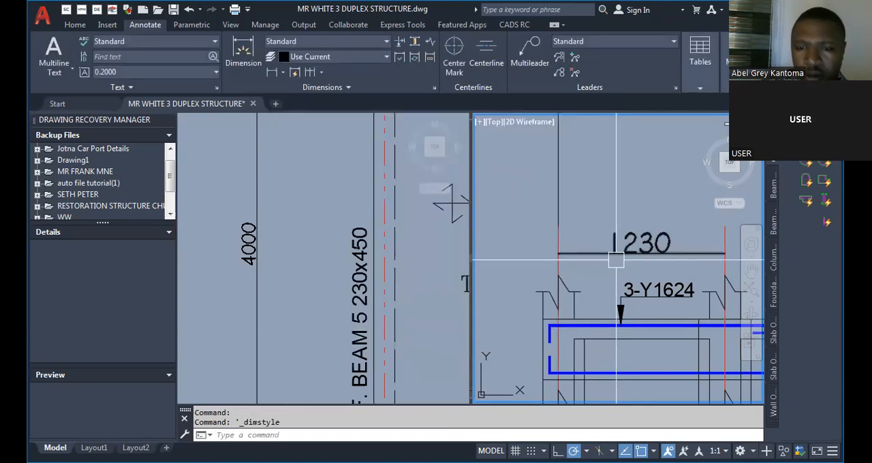
Erase the short-span dimension and redraw it as a linear dimension between the support centrelines, above the 3-Y1624 label.
type("e")
key("Return")
left_click(616, 260)
key("Return")
type("dli")
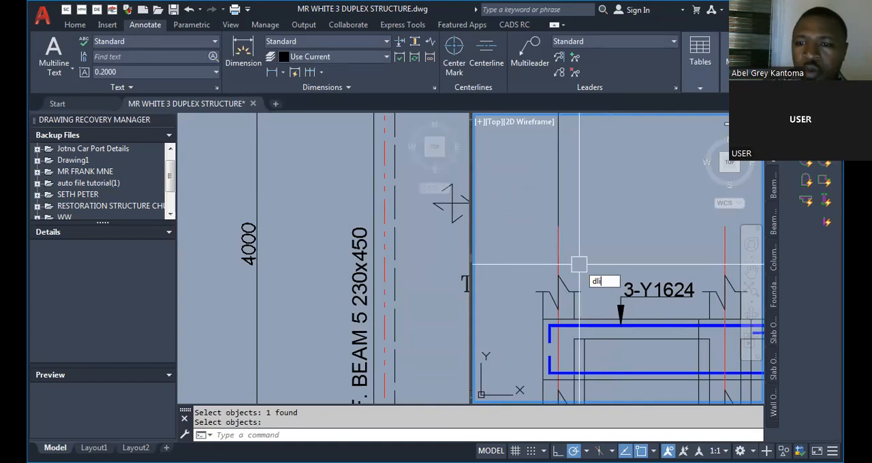
key("Return")
left_click(558, 226)
left_click(726, 226)
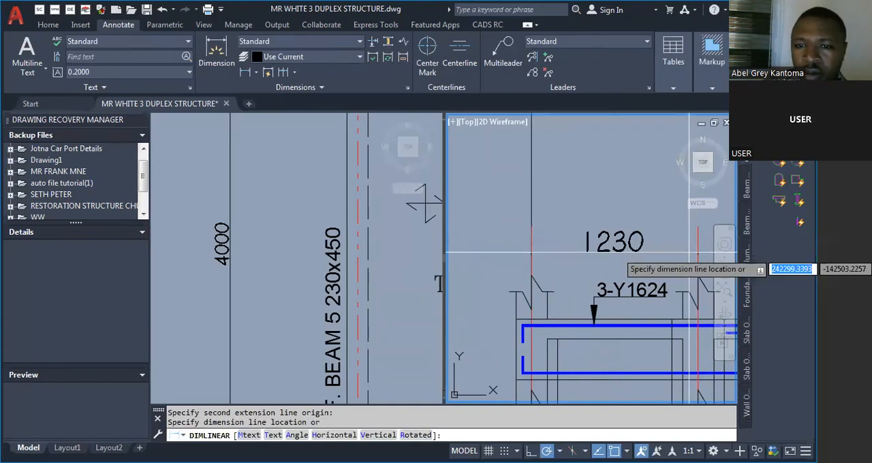
left_click(689, 253)
scroll(670, 230, "up", 3)
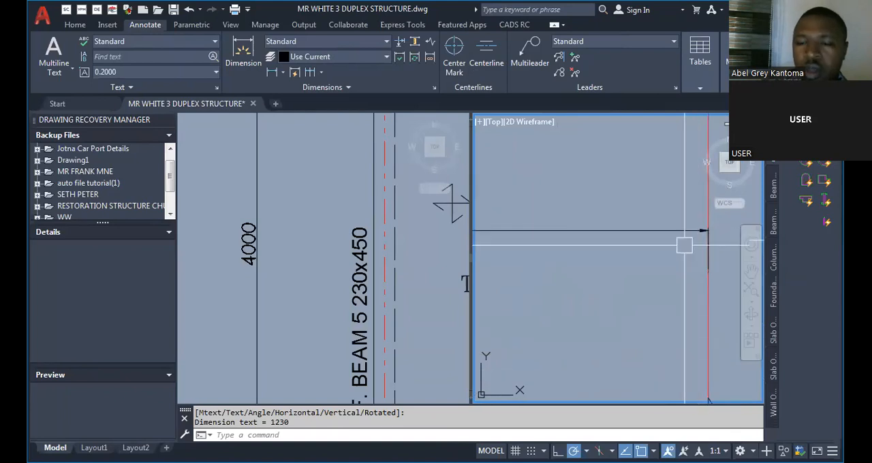
scroll(637, 259, "up", 2)
scroll(613, 282, "down", 4)
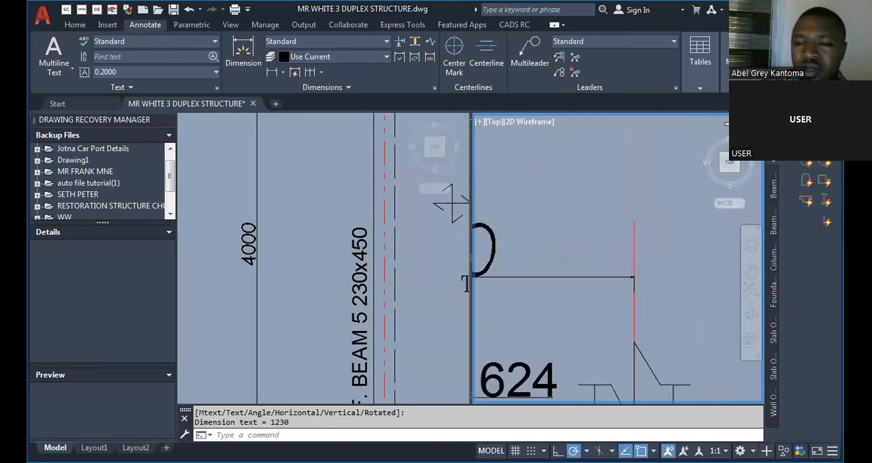
Erase the two leftover annotation objects above the far end support of the long span.
scroll(589, 297, "down", 2)
scroll(470, 257, "down", 1)
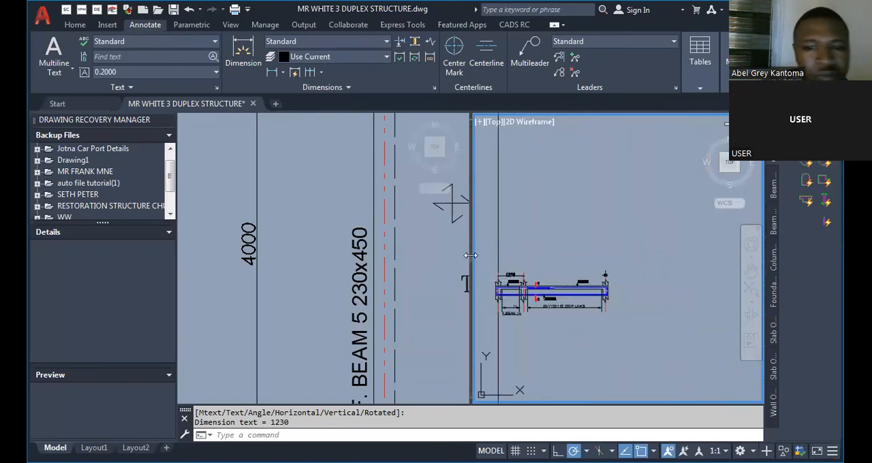
scroll(535, 286, "up", 1)
scroll(705, 270, "up", 2)
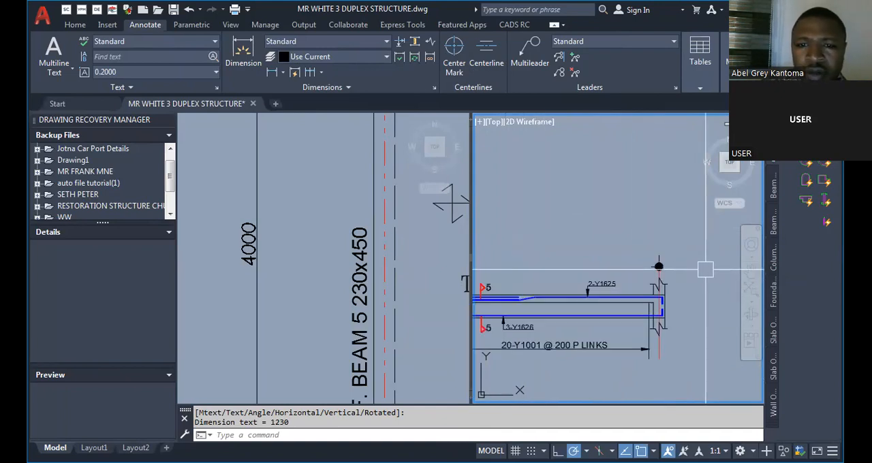
type("e")
key("Return")
left_click(705, 269)
left_click(634, 253)
key("Return")
Review the text, primary units and arrow settings of the Standard dimension style.
scroll(631, 279, "down", 4)
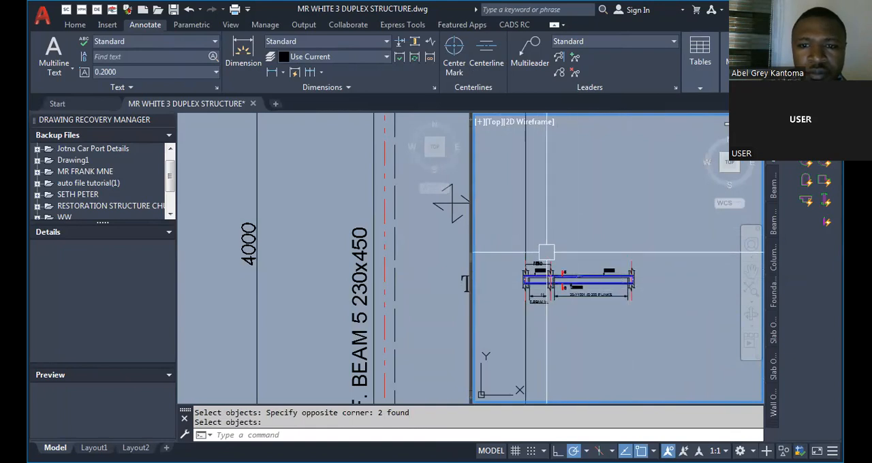
scroll(547, 253, "up", 4)
left_click(523, 275)
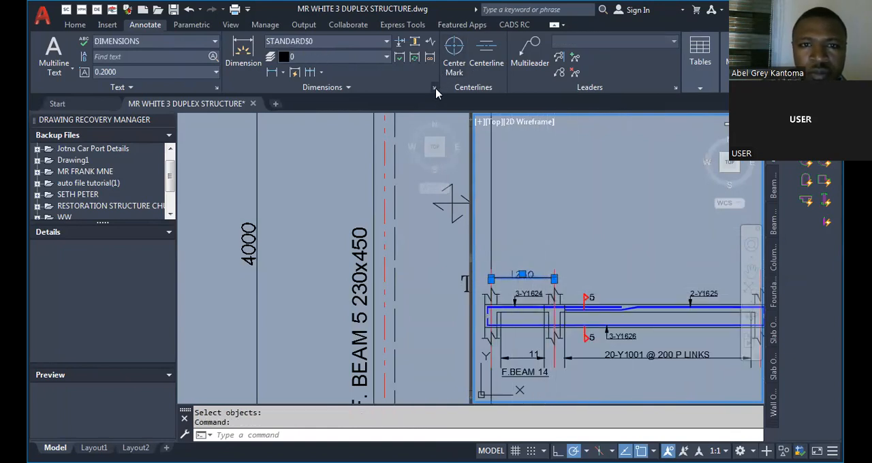
left_click(435, 89)
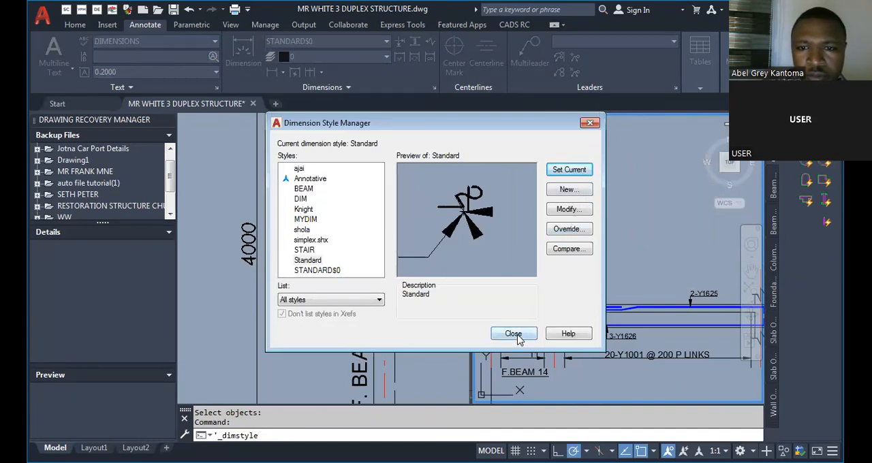
left_click(571, 213)
left_click(364, 97)
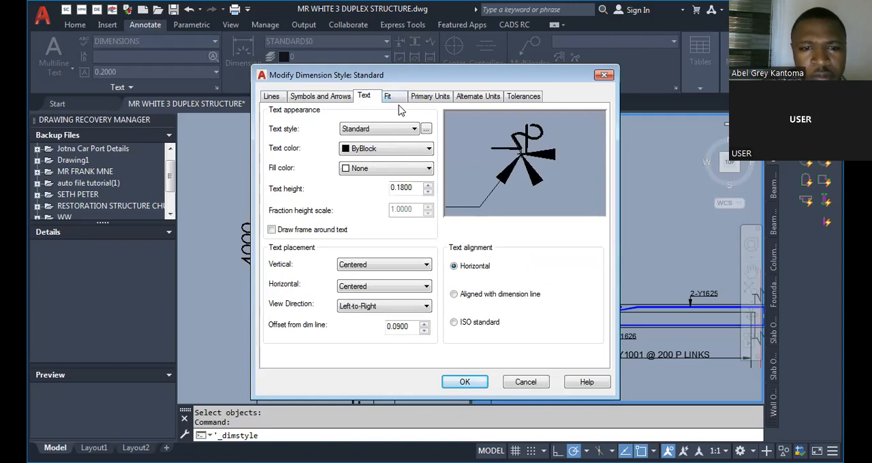
left_click(421, 99)
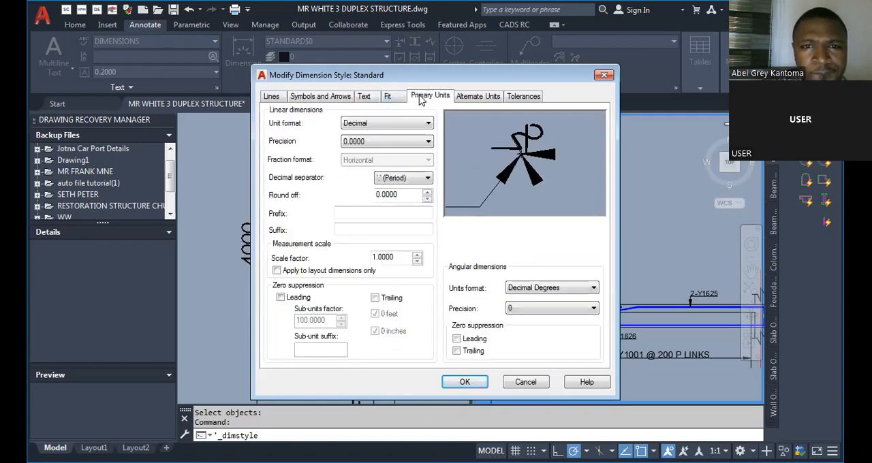
left_click(336, 100)
left_click(366, 99)
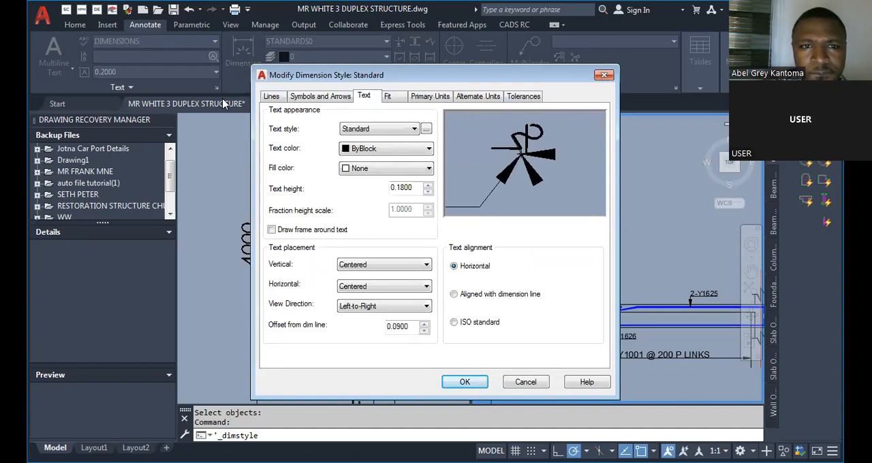
left_click(464, 383)
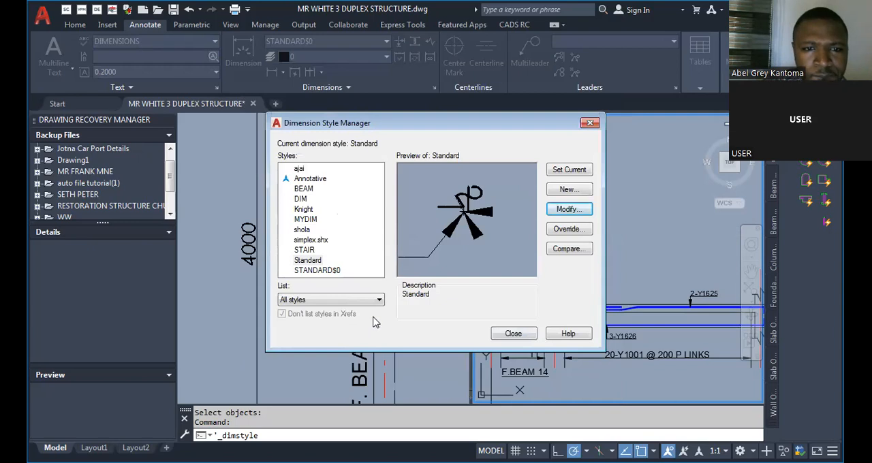
Examine the text settings of the STANDARD$0 linear dimension style and leave them unmodified.
left_click(321, 271)
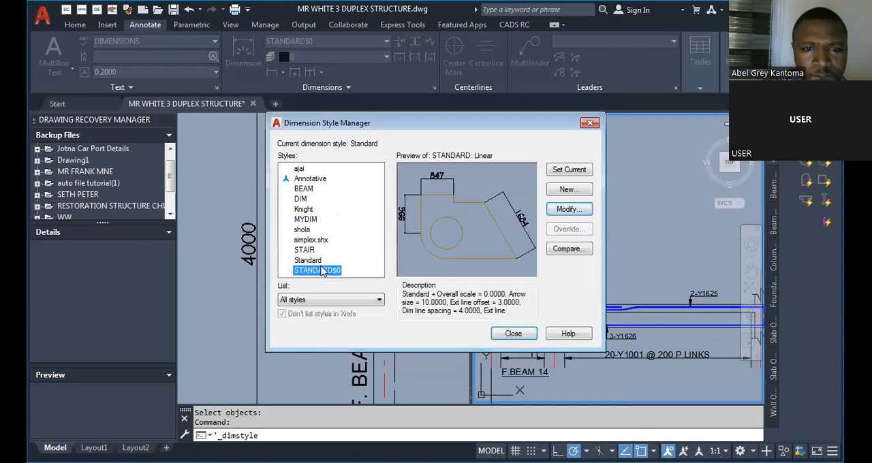
left_click(565, 210)
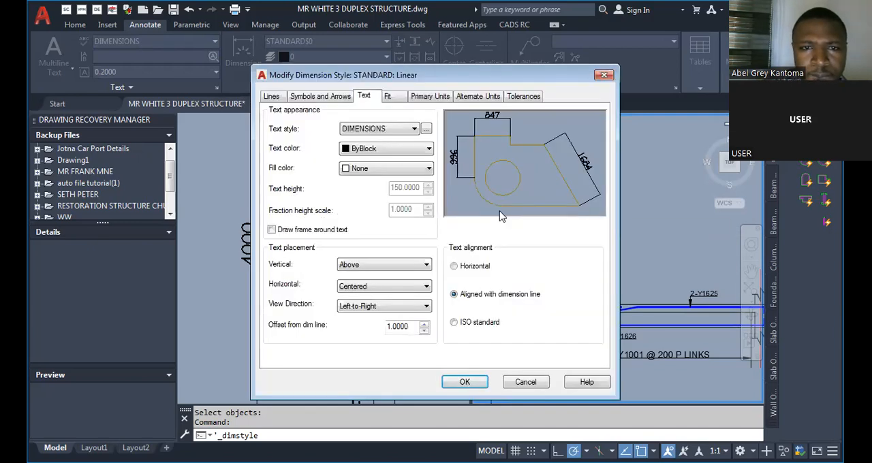
key("Escape")
key("Escape")
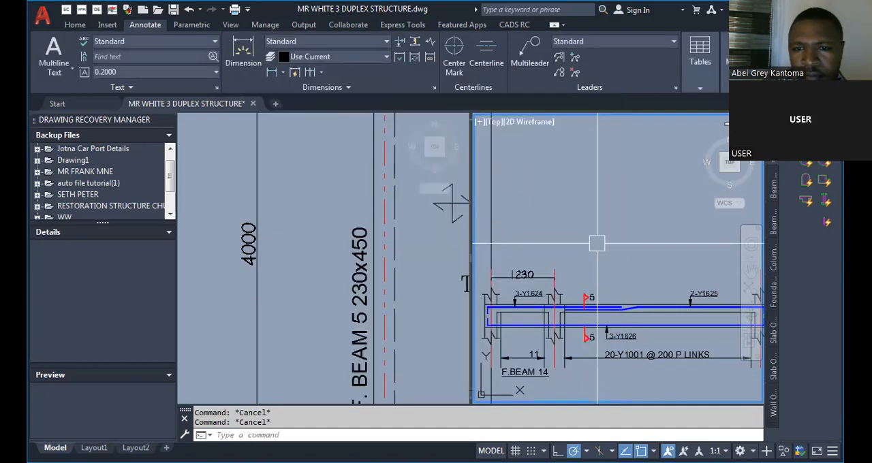
Continue the short-span dimension across the long span to the centreline of the far end support.
scroll(531, 286, "up", 3)
scroll(590, 270, "up", 2)
scroll(590, 270, "down", 3)
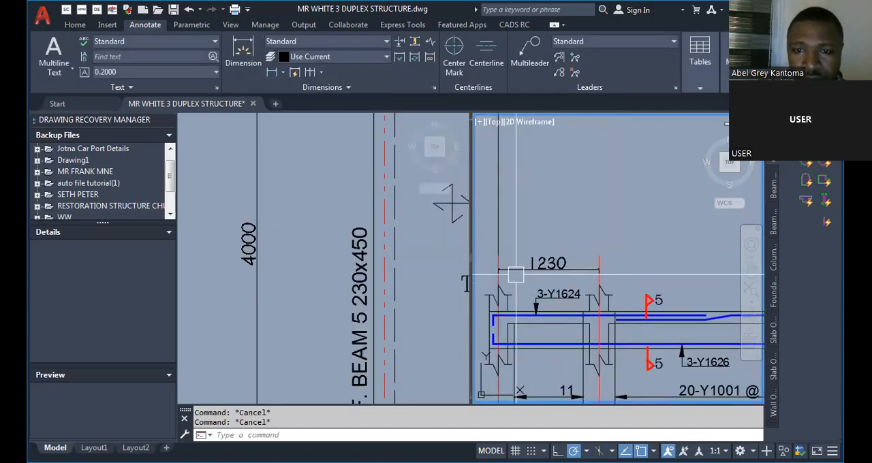
scroll(517, 276, "up", 2)
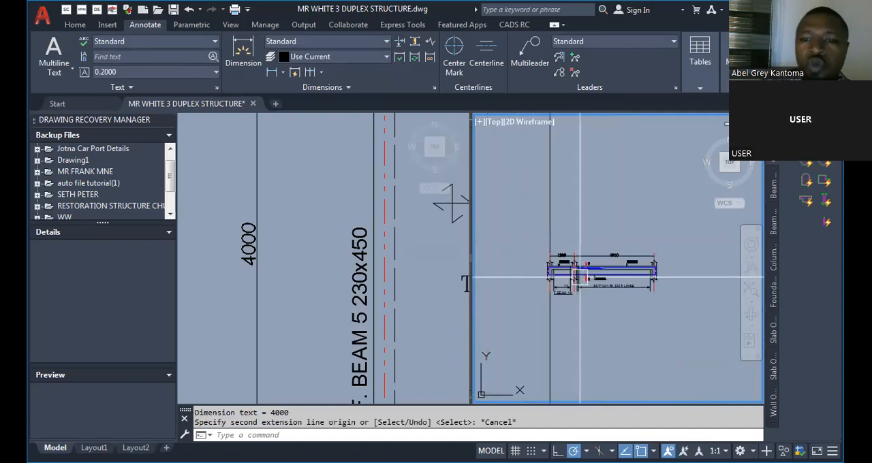
scroll(553, 253, "up", 3)
scroll(553, 262, "down", 1)
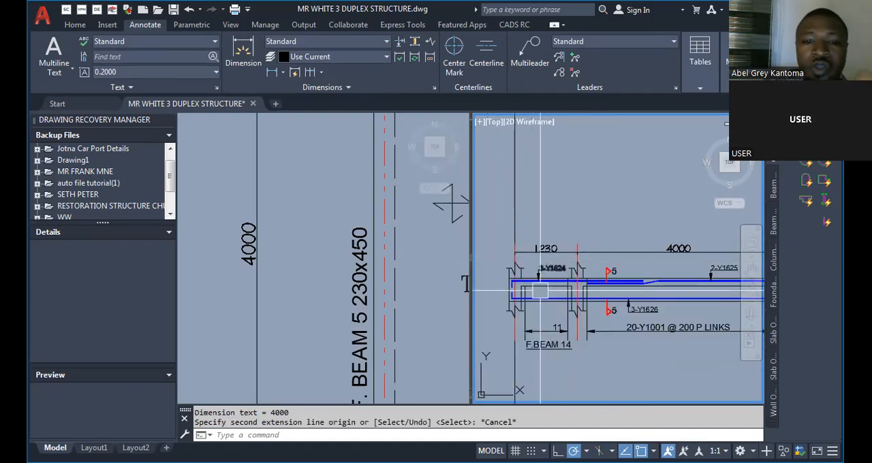
Compare the F. BEAM 5 spans on the first floor layout with the 1230 and 4000 dimensions of the beam detail.
left_click(448, 257)
scroll(447, 266, "down", 5)
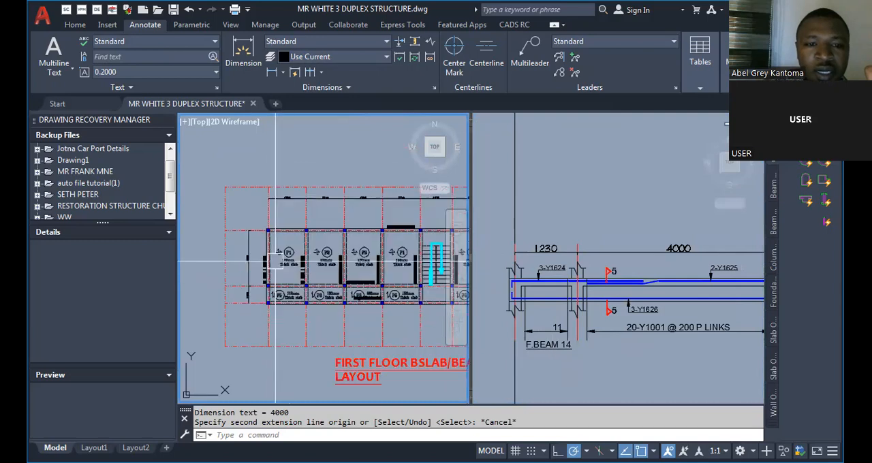
left_click(555, 287)
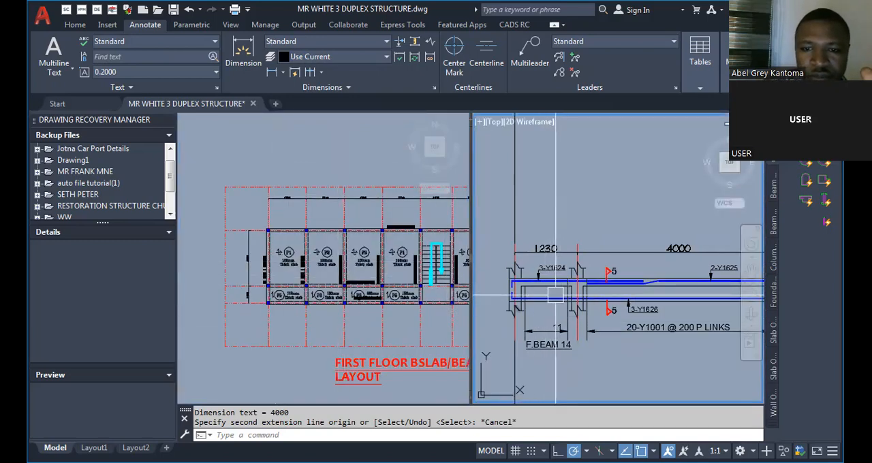
left_click(252, 312)
scroll(252, 311, "up", 6)
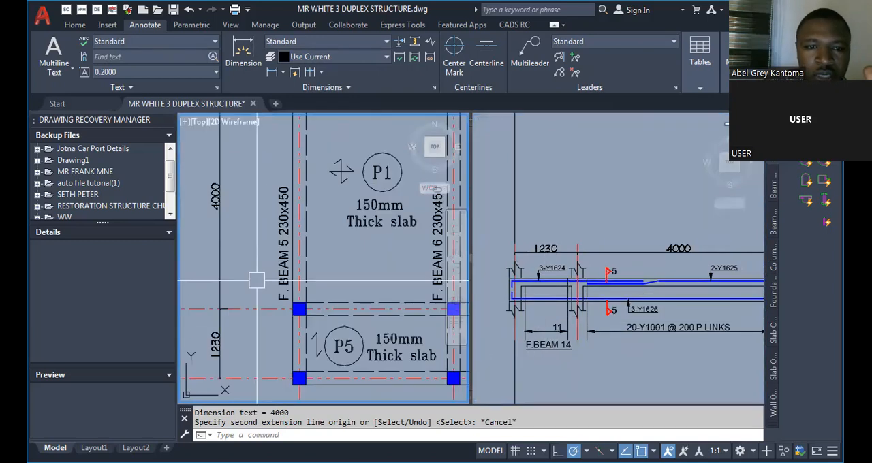
scroll(314, 286, "down", 3)
left_click(531, 289)
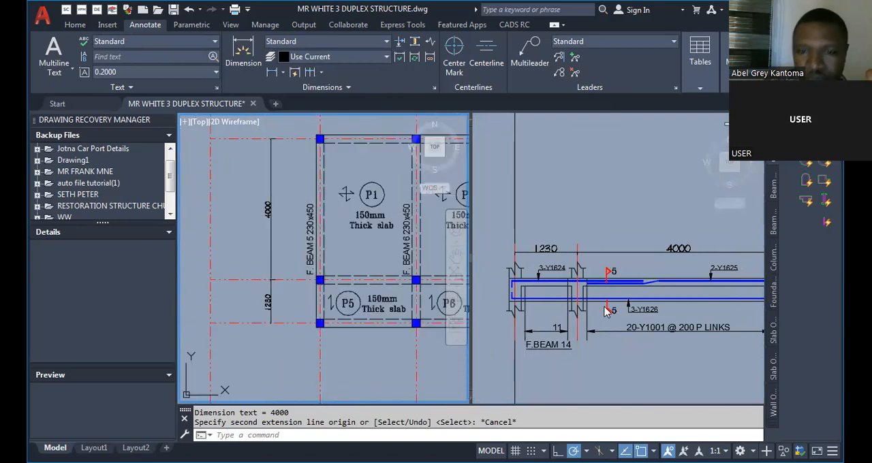
scroll(530, 288, "up", 2)
scroll(531, 289, "down", 2)
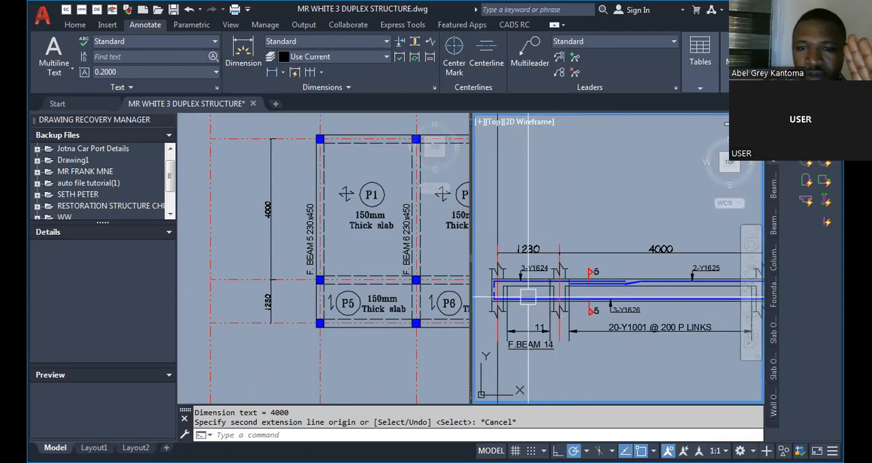
Examine the 2-Y1625 label and its leader on the long span's top reinforcement.
scroll(527, 295, "down", 1)
scroll(609, 292, "up", 4)
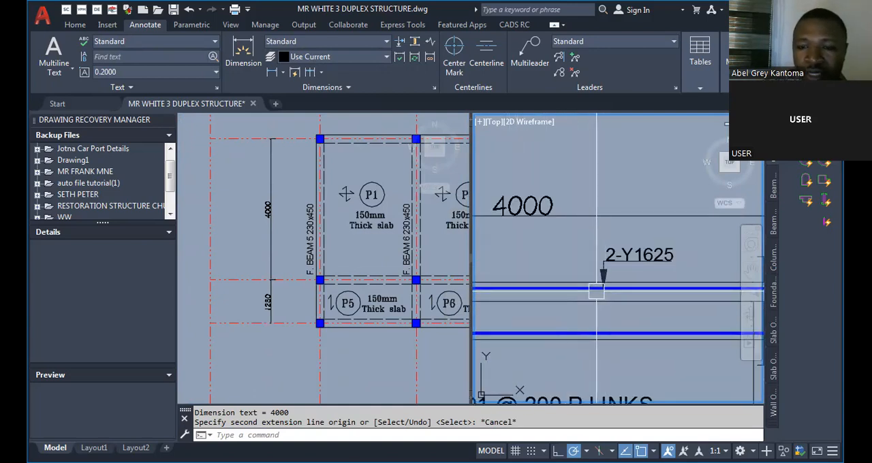
scroll(648, 296, "down", 2)
scroll(588, 286, "up", 3)
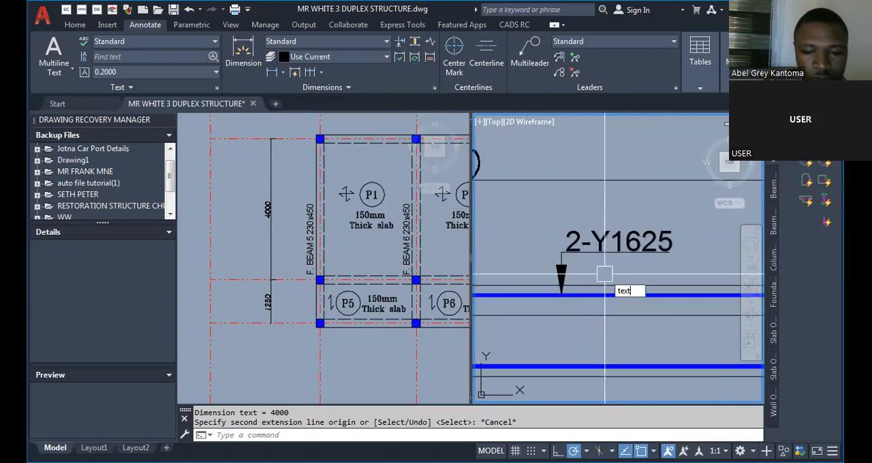
key("Escape")
key("Escape")
scroll(628, 255, "down", 2)
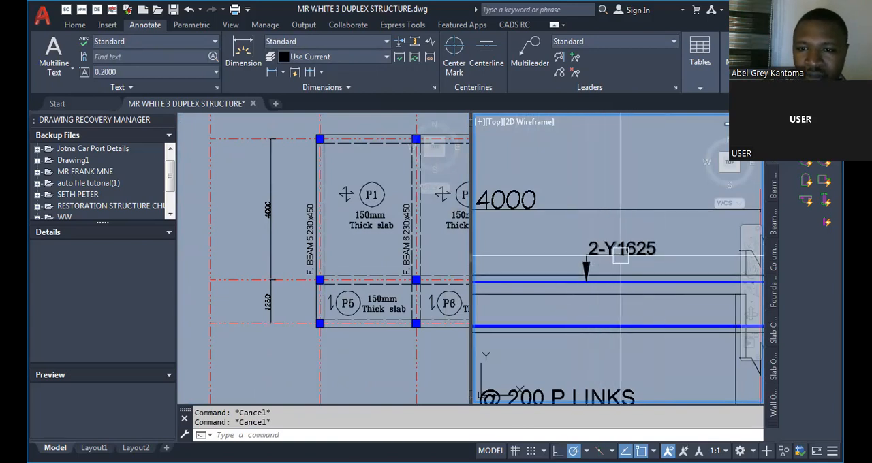
Review the reinforcement labels and span dimensions along both spans of the beam detail.
scroll(665, 264, "down", 2)
scroll(665, 264, "down", 3)
scroll(663, 262, "up", 8)
scroll(641, 267, "down", 3)
scroll(599, 279, "up", 3)
scroll(571, 290, "down", 3)
scroll(556, 316, "down", 3)
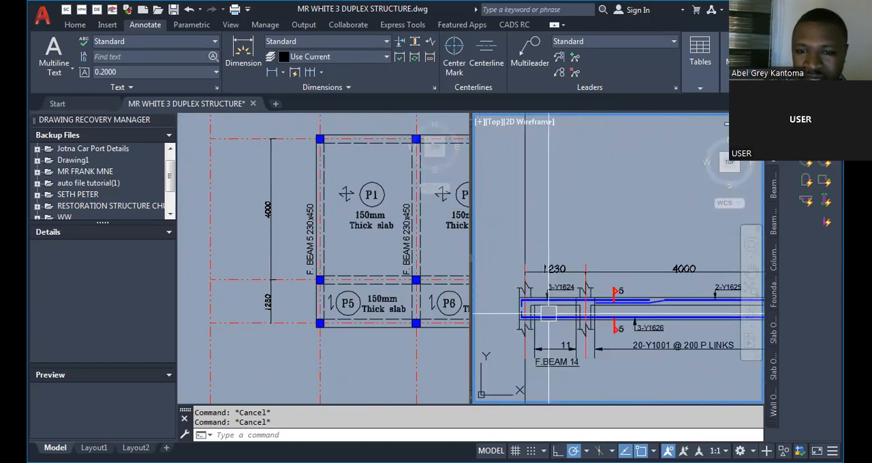
scroll(554, 303, "up", 2)
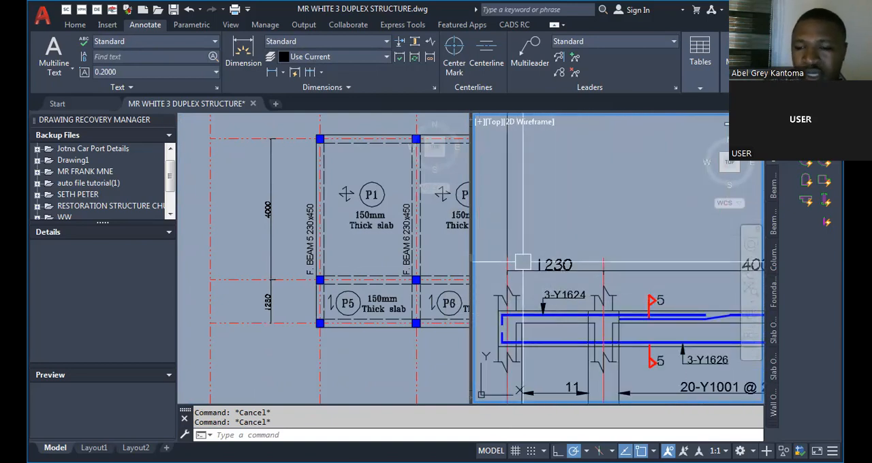
scroll(599, 289, "down", 3)
scroll(668, 274, "up", 2)
scroll(674, 273, "down", 3)
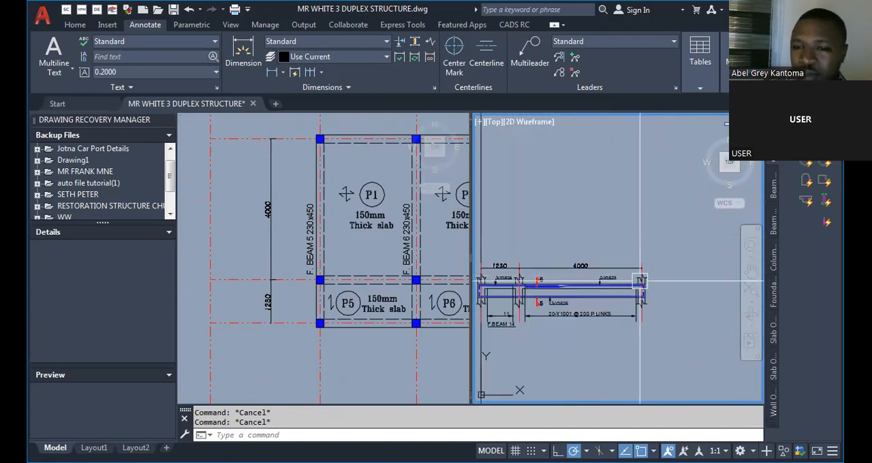
scroll(627, 272, "up", 3)
mouse_move(614, 276)
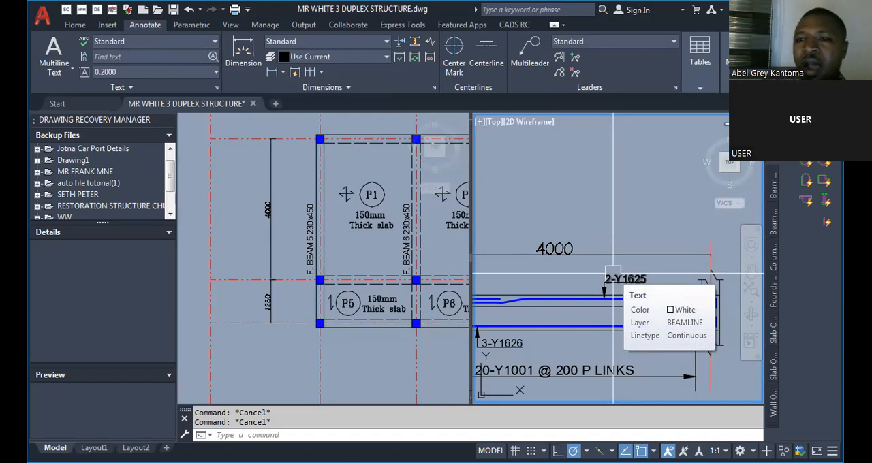
scroll(613, 276, "down", 5)
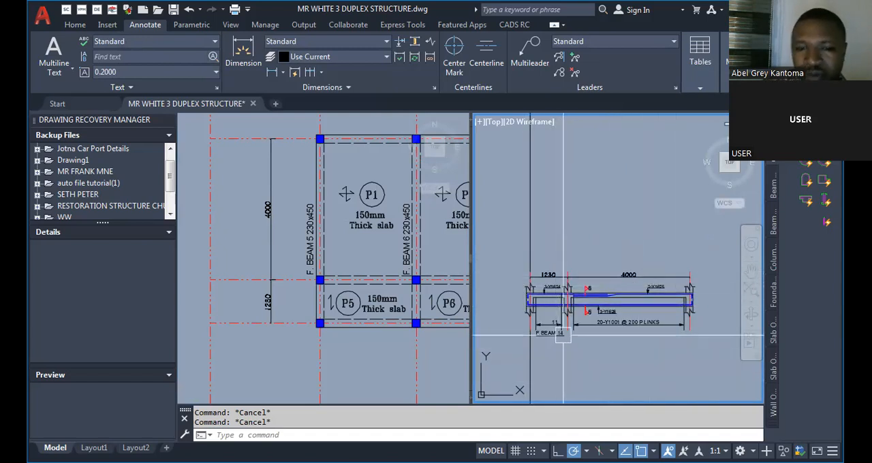
Examine F. BEAM 5 230x450 on the floor layout, including its column supports and adjoining panels P1 and P5.
left_click(288, 302)
scroll(327, 224, "up", 5)
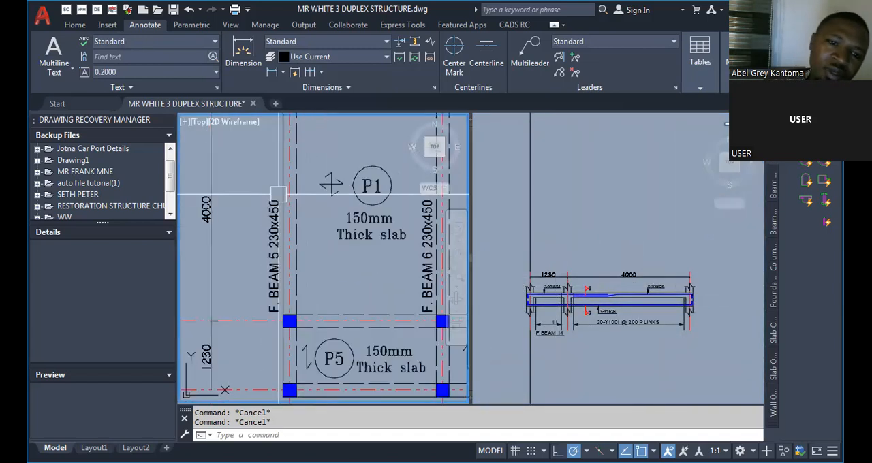
scroll(279, 254, "down", 2)
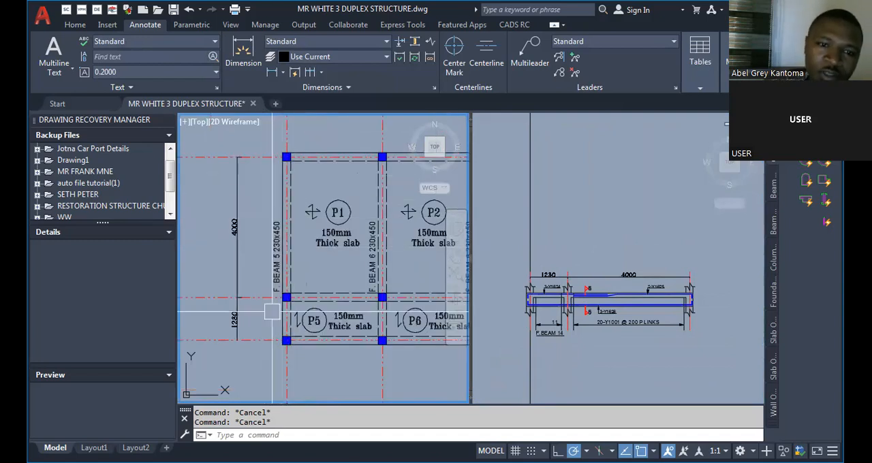
scroll(272, 311, "up", 2)
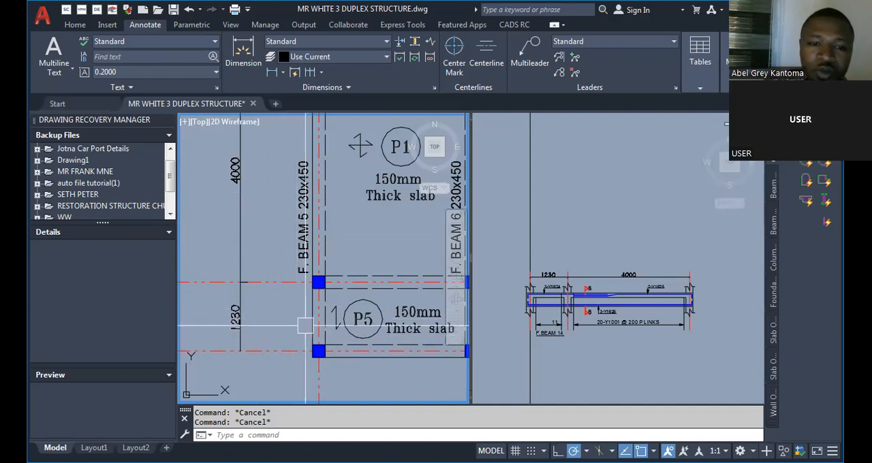
scroll(319, 322, "down", 3)
scroll(294, 334, "up", 5)
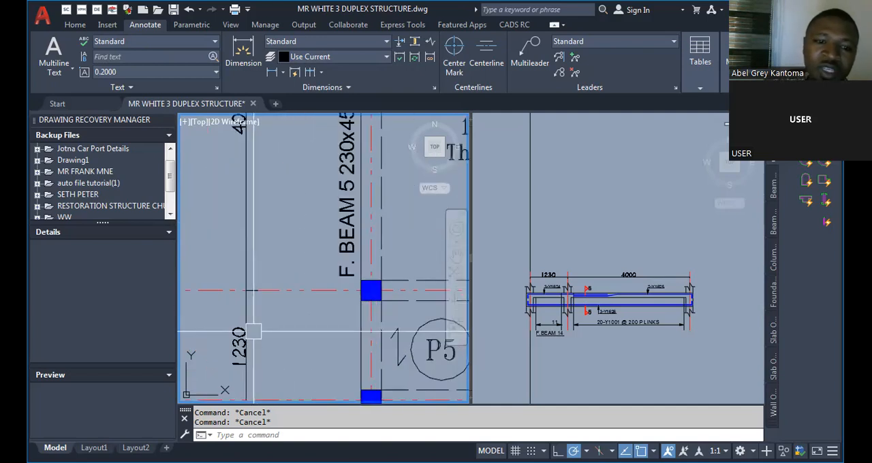
scroll(397, 159, "down", 3)
scroll(408, 170, "up", 3)
scroll(429, 183, "down", 3)
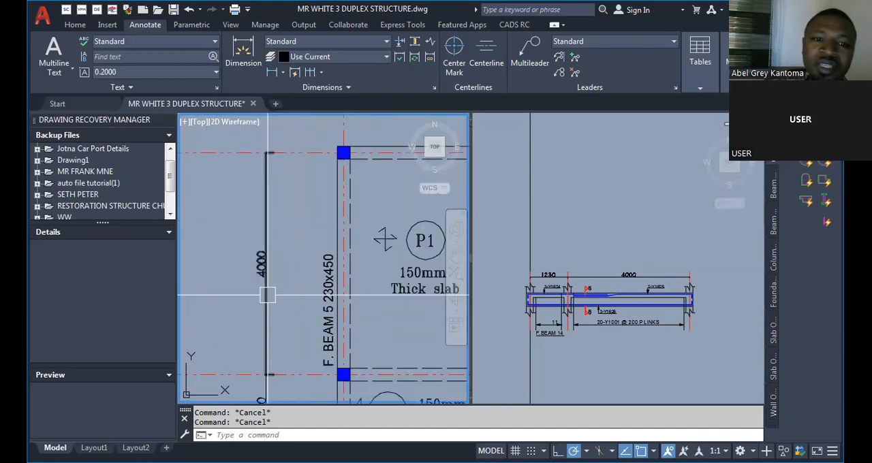
Inspect the short span's 3-Y1624 top bar, bottom bar and end support in the beam detail.
left_click(540, 374)
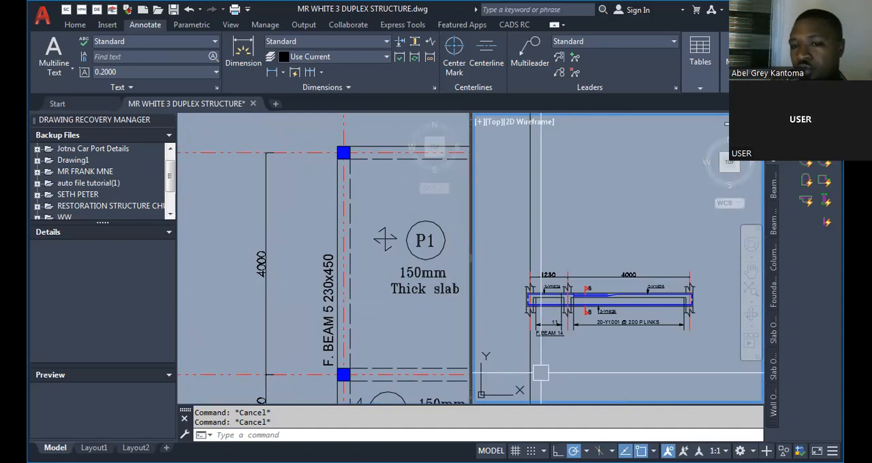
scroll(525, 297, "up", 5)
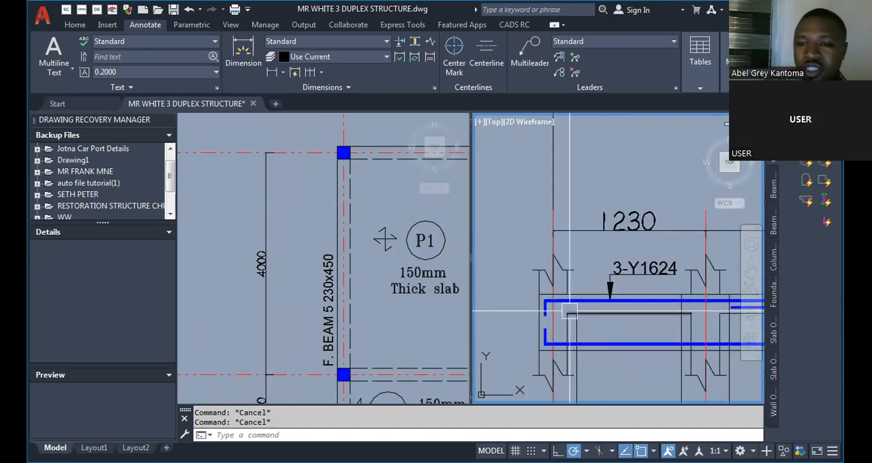
scroll(523, 314, "down", 3)
scroll(525, 312, "up", 2)
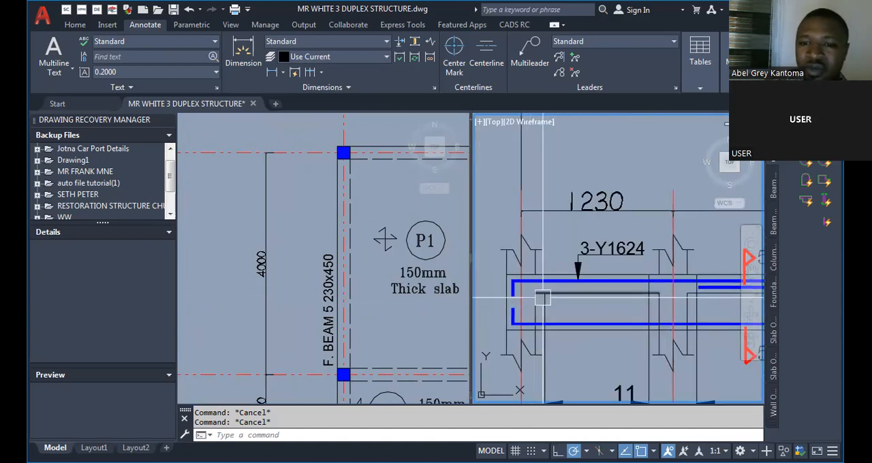
scroll(590, 279, "down", 4)
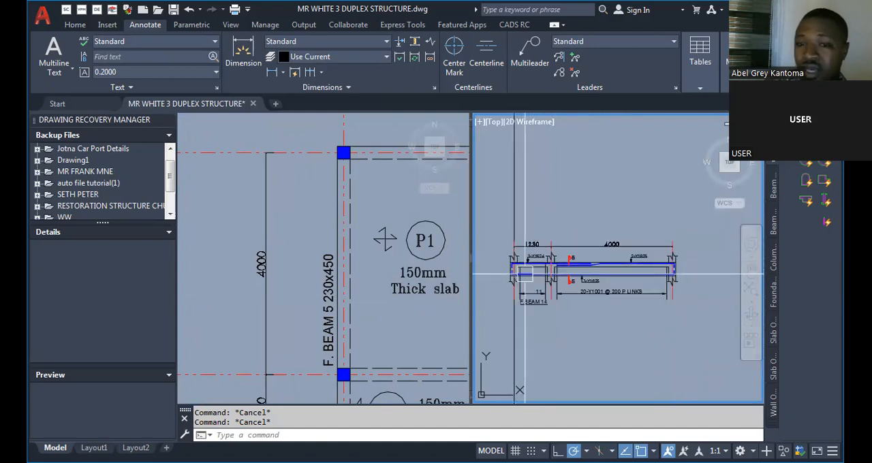
scroll(586, 290, "up", 3)
scroll(569, 292, "up", 2)
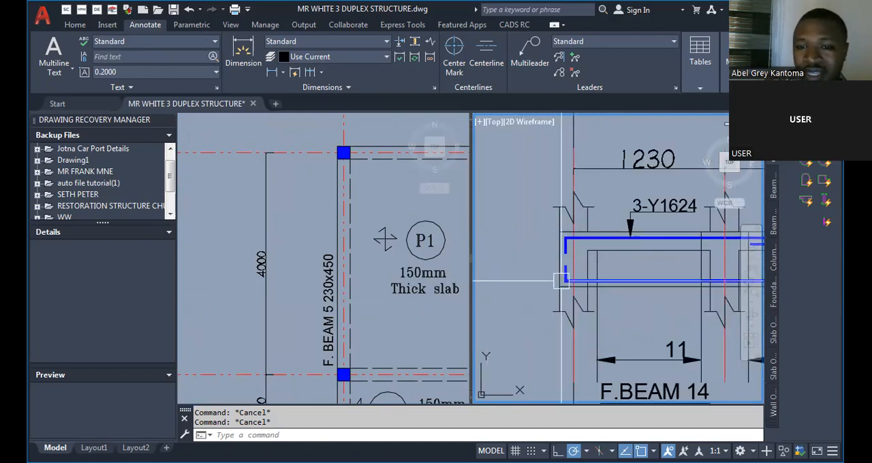
scroll(558, 293, "down", 3)
scroll(545, 295, "up", 1)
scroll(518, 296, "down", 2)
scroll(638, 310, "up", 2)
scroll(579, 305, "up", 3)
scroll(656, 310, "down", 4)
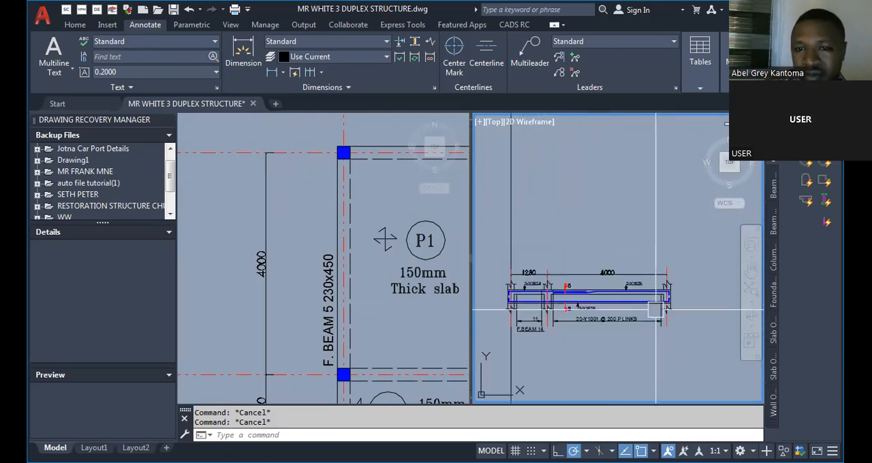
Check the end support, bar ends, section 5 marks and link notes of the detail against the F. BEAM 5 layout.
scroll(511, 297, "up", 2)
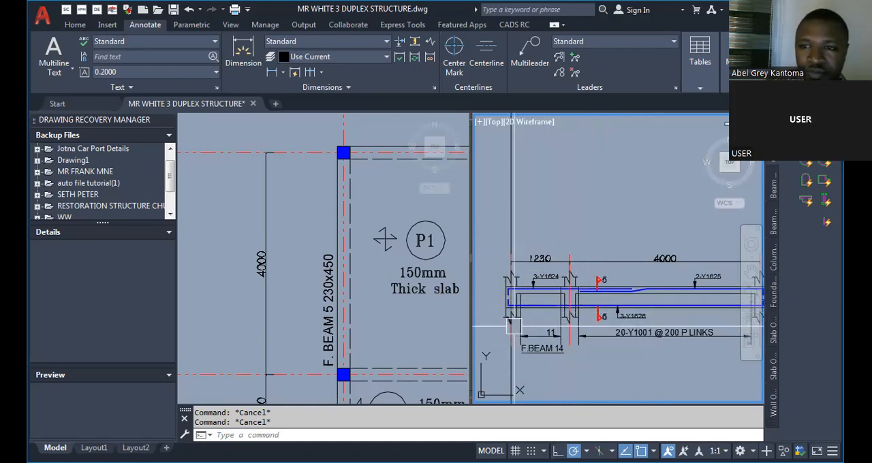
scroll(511, 341, "up", 2)
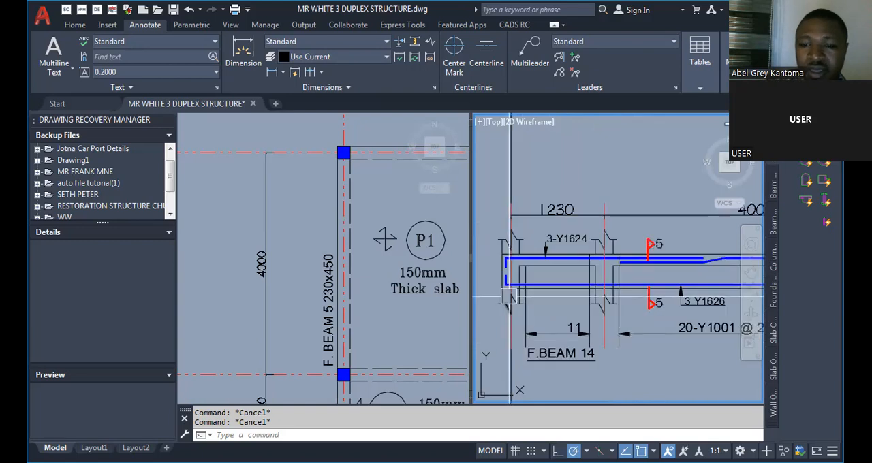
scroll(504, 287, "up", 2)
scroll(504, 287, "down", 5)
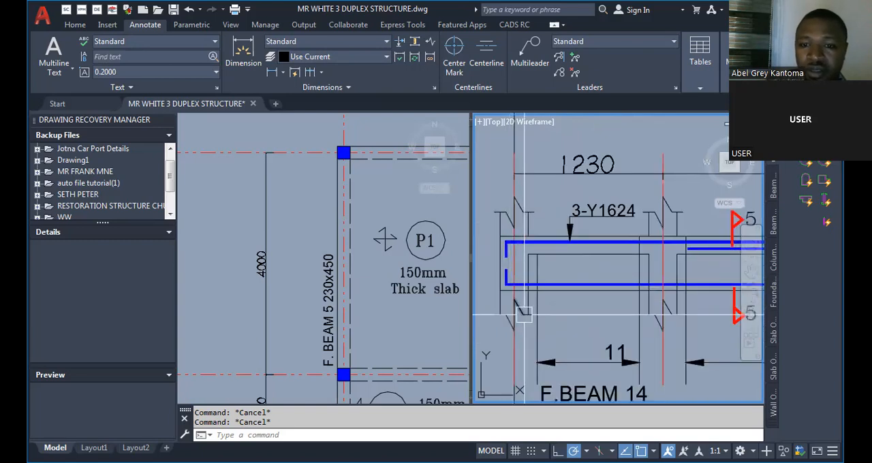
scroll(535, 310, "up", 3)
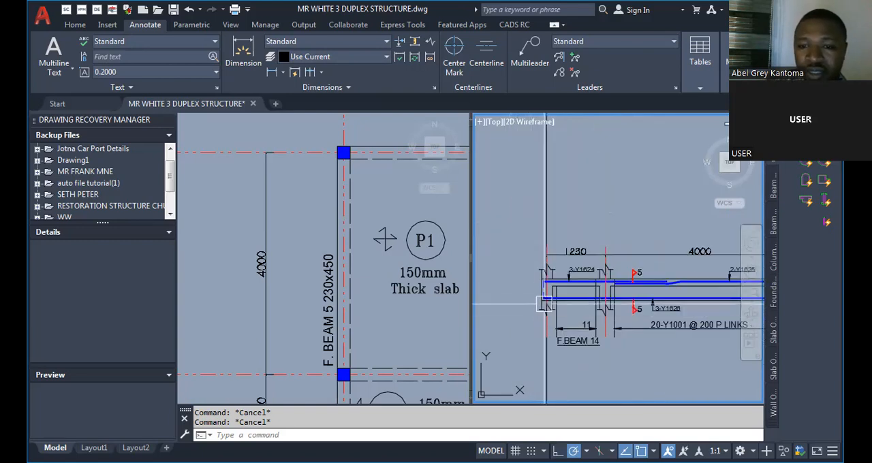
scroll(543, 301, "down", 3)
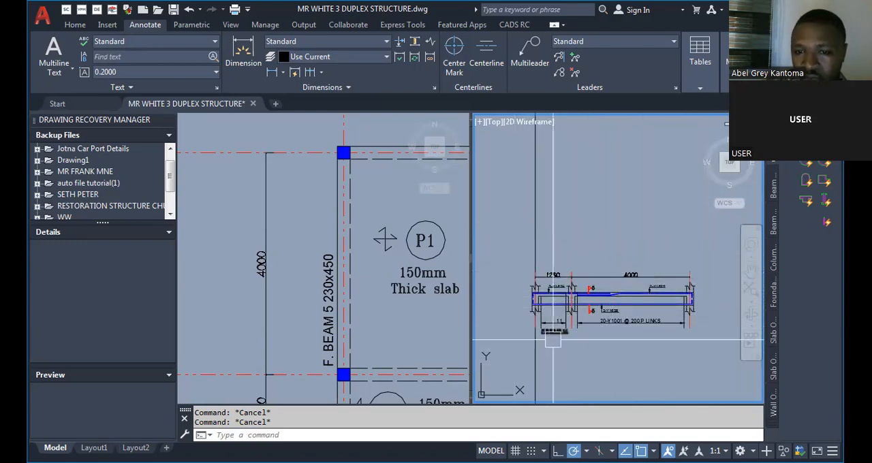
scroll(555, 297, "up", 5)
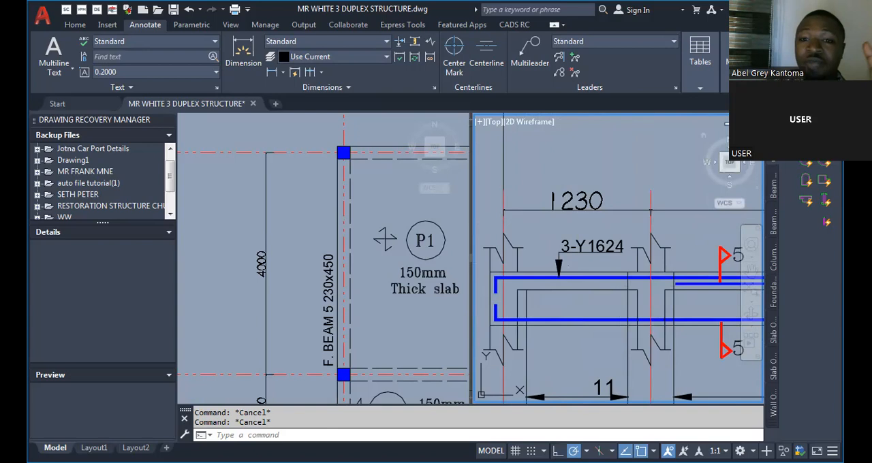
scroll(516, 197, "down", 5)
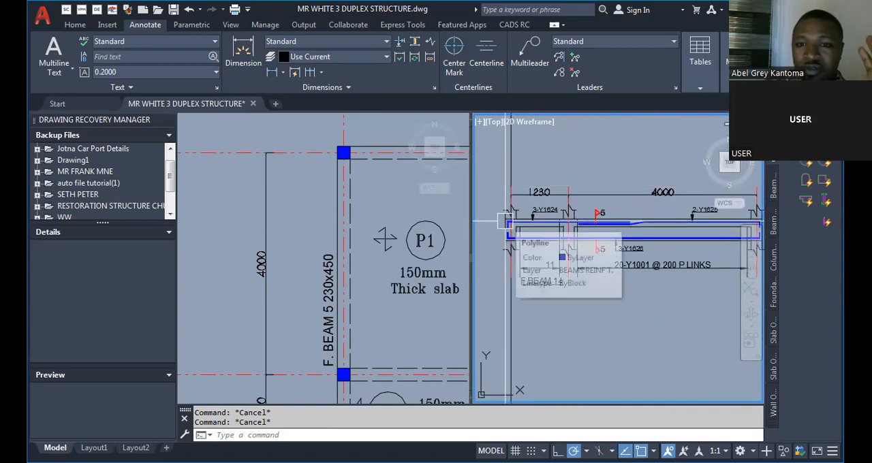
scroll(661, 227, "up", 2)
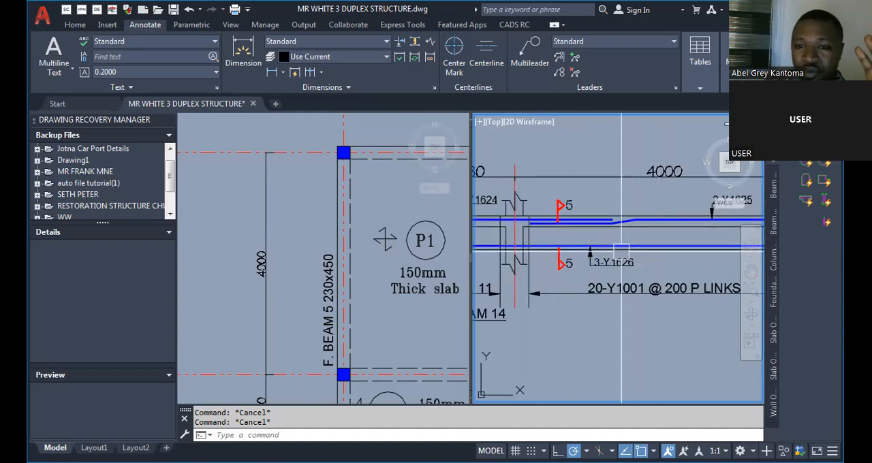
scroll(610, 269, "down", 2)
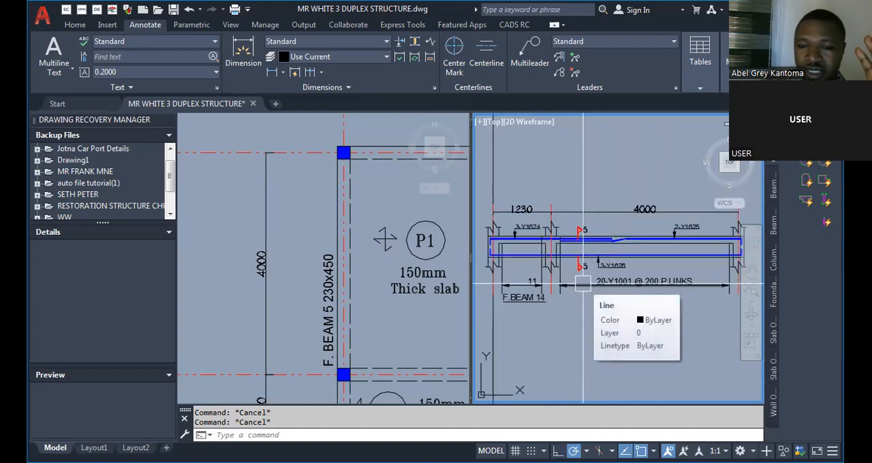
left_click(373, 257)
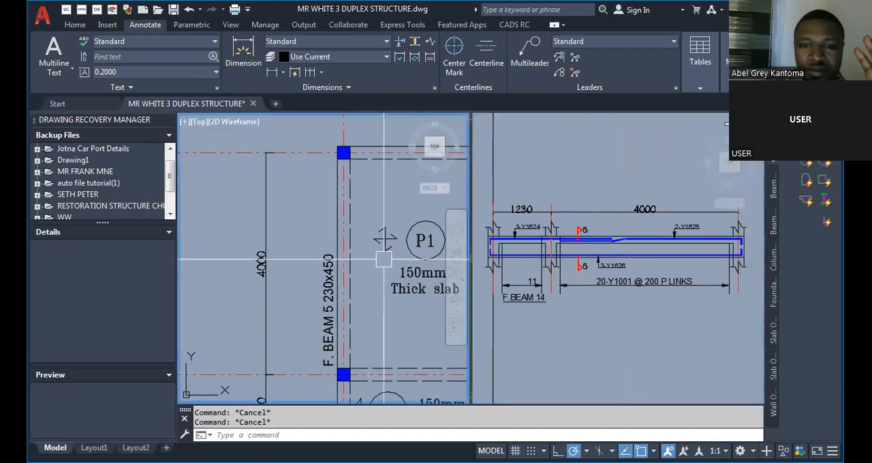
left_click(503, 316)
scroll(540, 283, "down", 5)
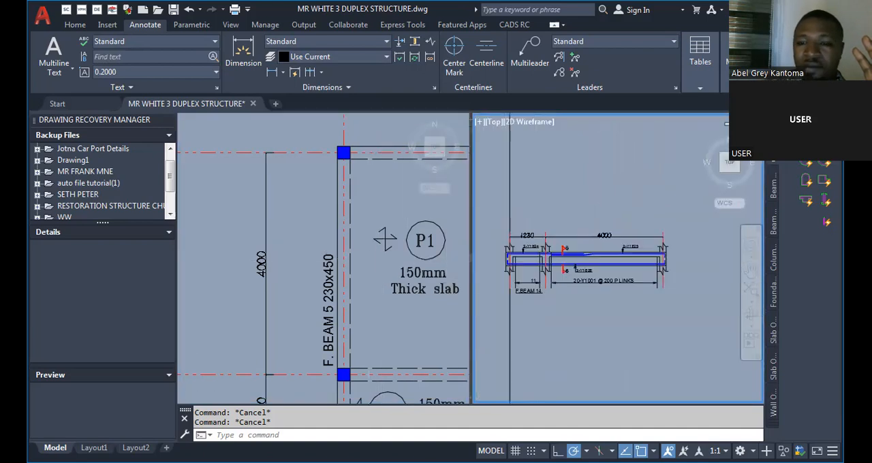
Examine the first floor slab/beam layout for the remaining beams, including F. BEAM 1, F. BEAM 2 and F. BEAM 6.
scroll(522, 301, "up", 5)
scroll(517, 245, "down", 3)
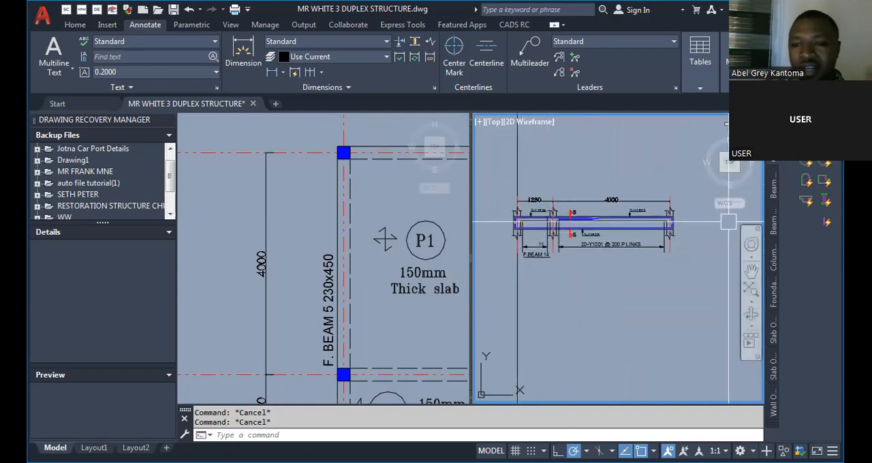
left_click(385, 289)
scroll(385, 289, "down", 5)
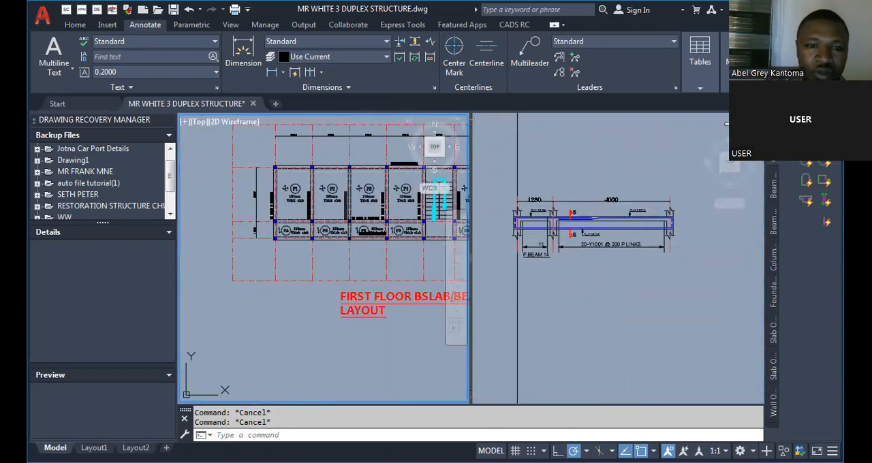
scroll(215, 273, "up", 2)
scroll(238, 271, "up", 2)
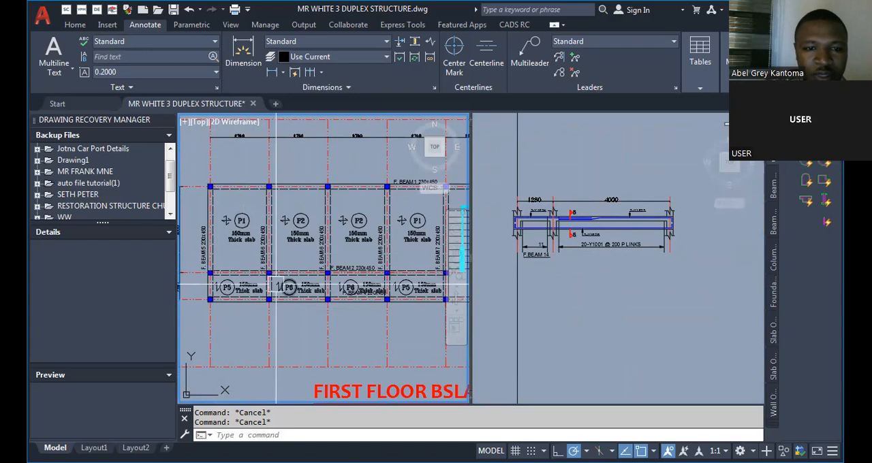
scroll(286, 293, "down", 2)
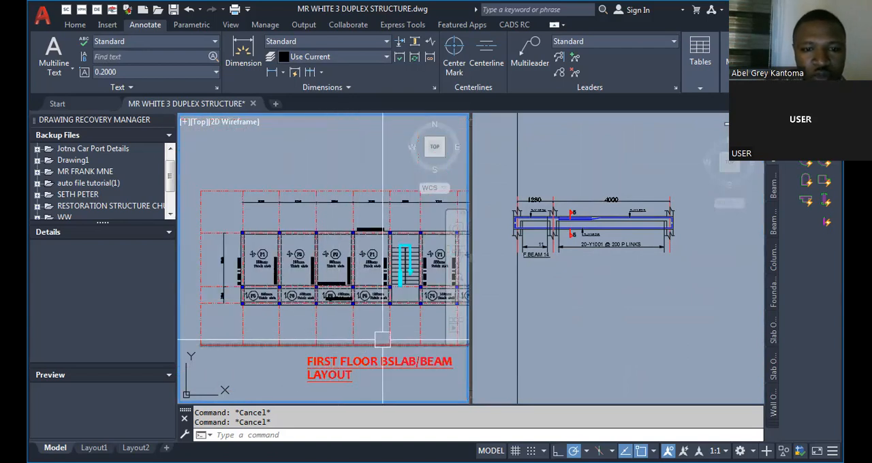
Compare F. BEAM 2 and F. BEAM 4 around panels P5 and P6 with the available beam detail sheets.
left_click(620, 320)
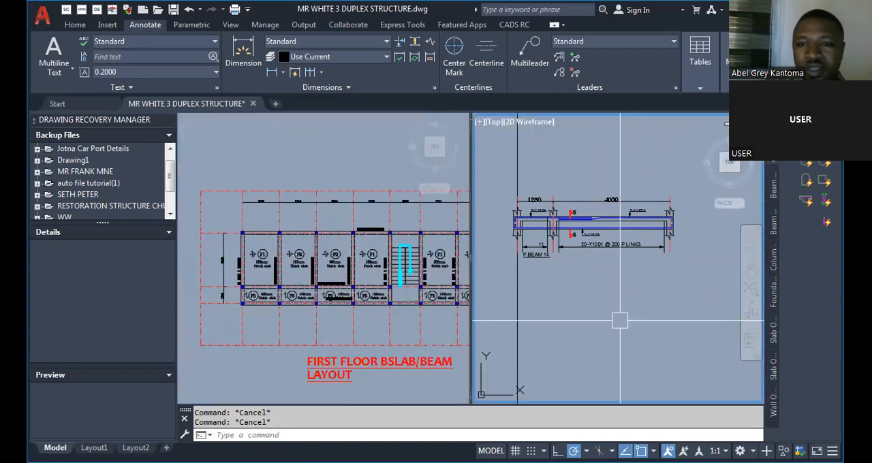
scroll(620, 320, "down", 5)
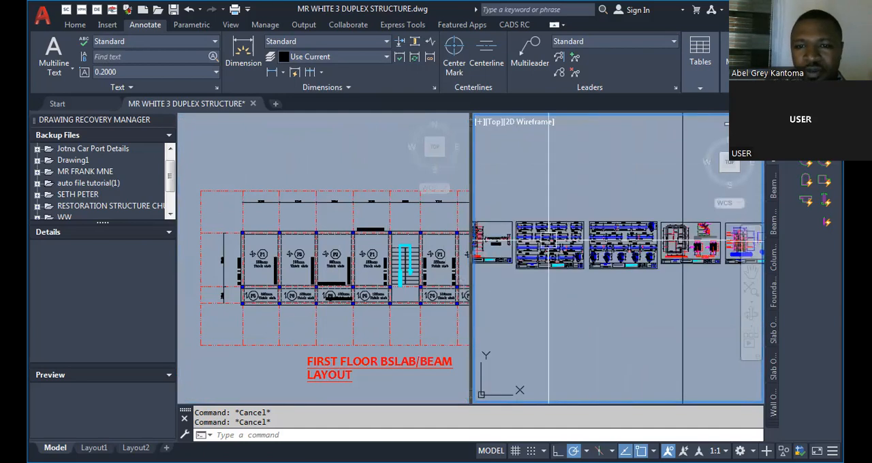
scroll(547, 240, "up", 2)
left_click(350, 279)
scroll(343, 294, "up", 6)
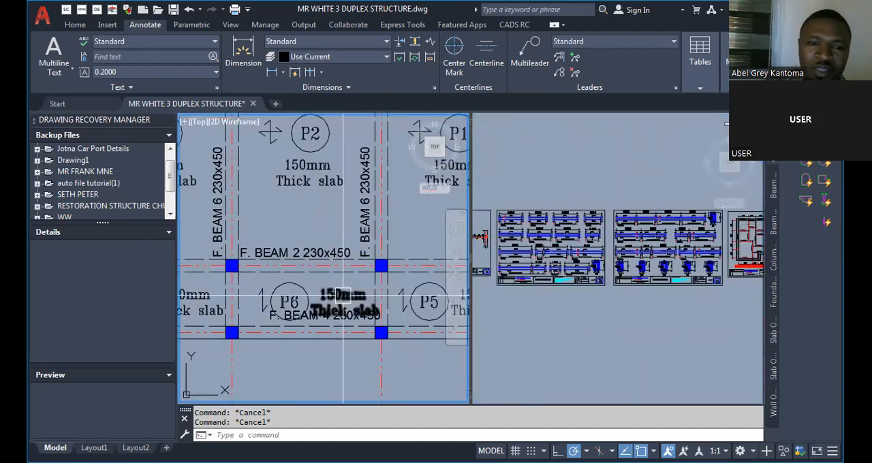
scroll(343, 296, "up", 3)
scroll(320, 263, "down", 6)
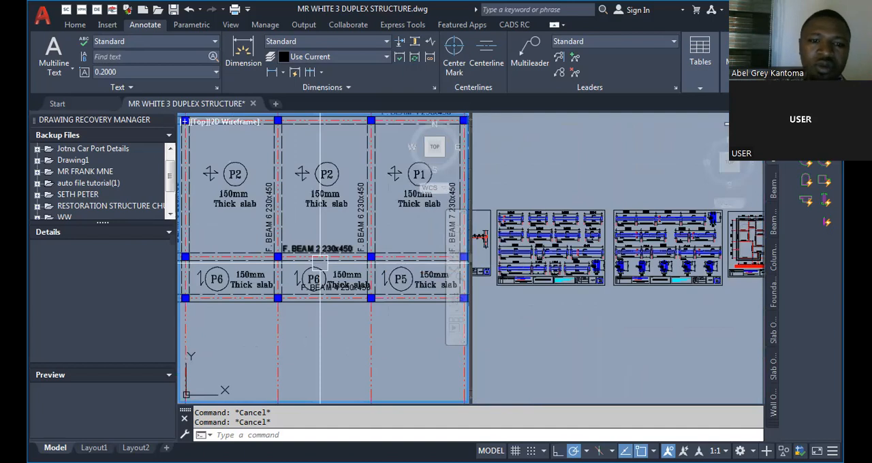
scroll(320, 263, "down", 4)
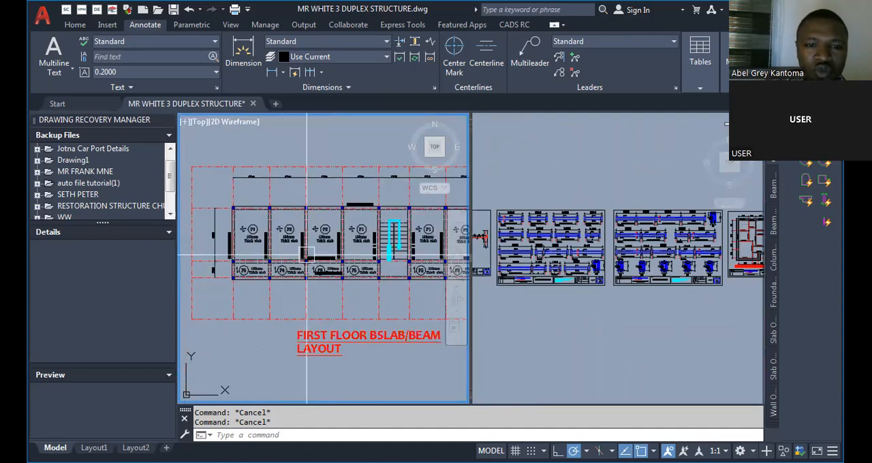
Copy the four-span F.BEAM 12 detail with section 7-7 from the beam sheet to the area below the beam 5 detail.
left_click(575, 297)
scroll(702, 250, "up", 4)
scroll(631, 280, "down", 2)
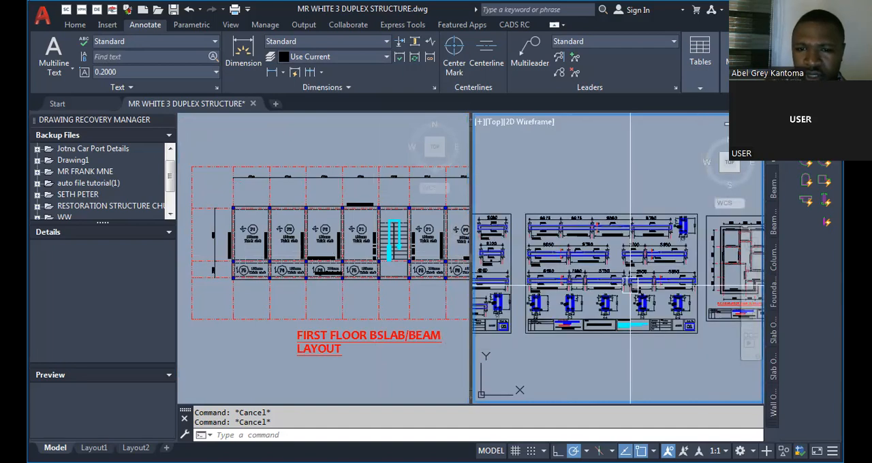
scroll(638, 215, "up", 2)
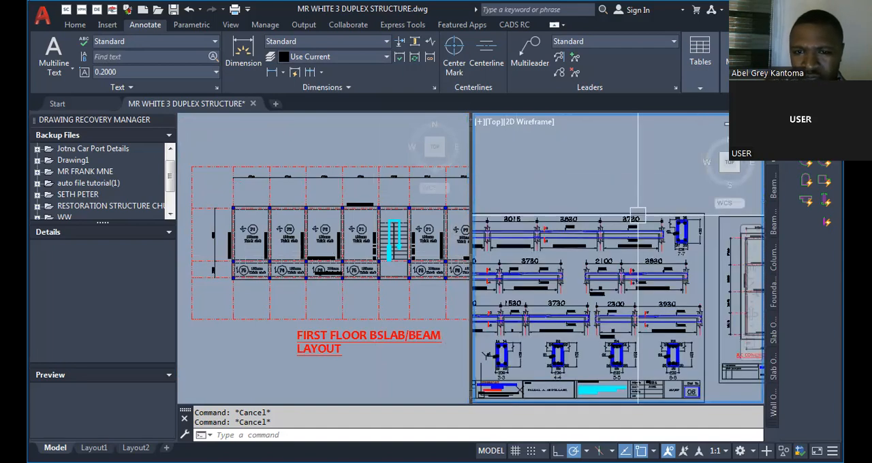
scroll(579, 258, "down", 2)
scroll(580, 258, "up", 2)
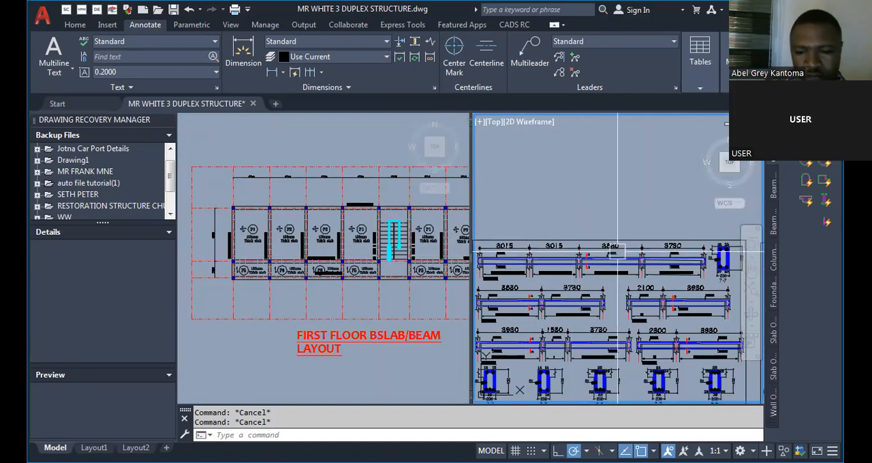
type("Vo")
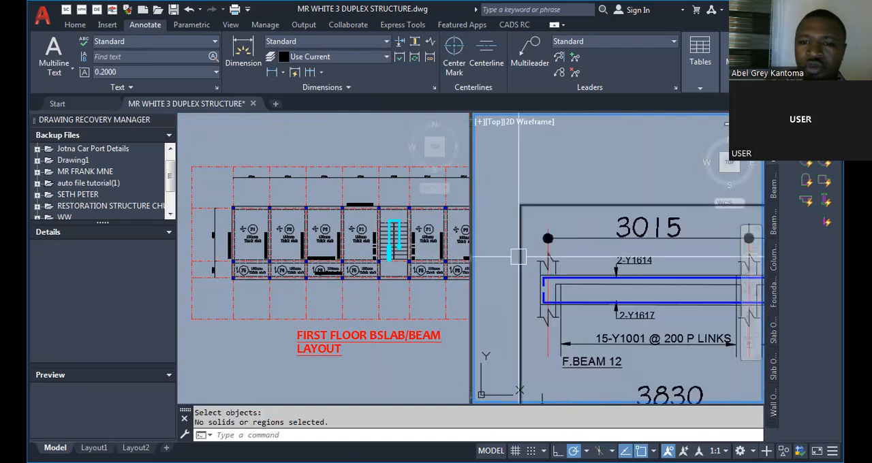
scroll(516, 235, "down", 4)
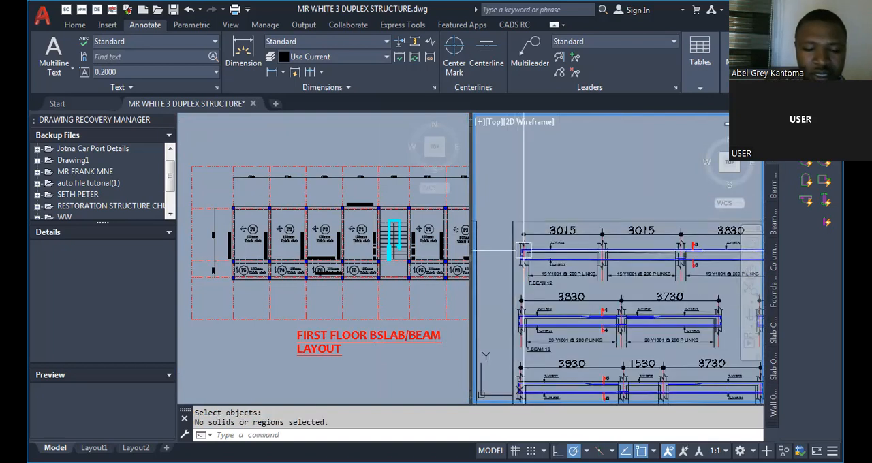
type("co")
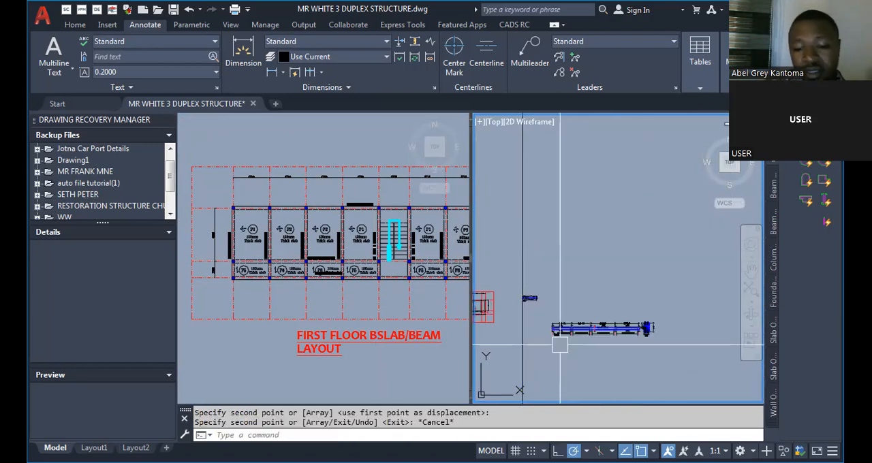
Move the copied F.BEAM 12 detail so its first support aligns with the vertical guide line below the beam 5 detail.
type("m")
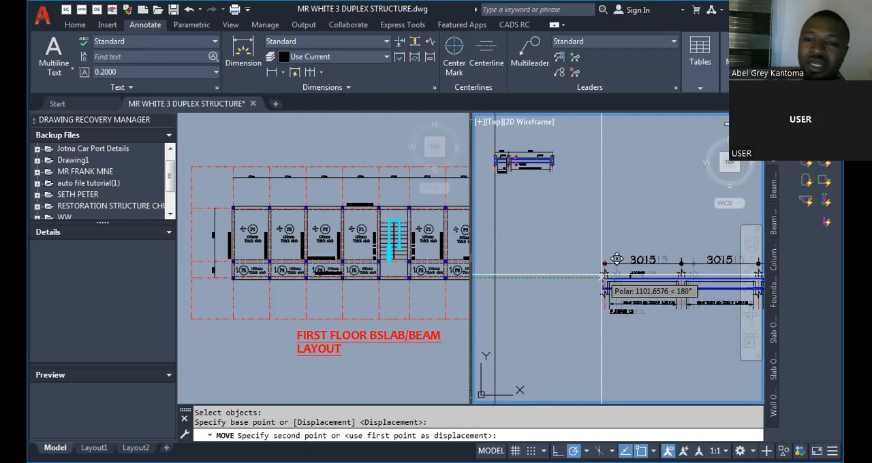
left_click(601, 277)
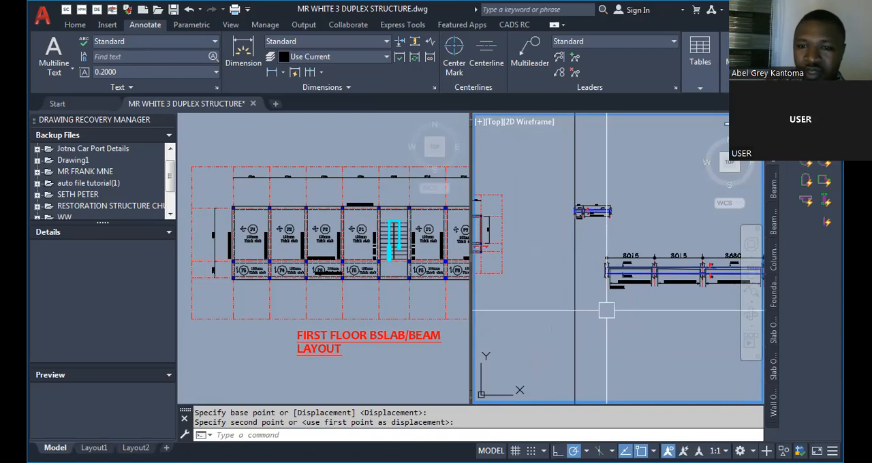
scroll(603, 308, "up", 2)
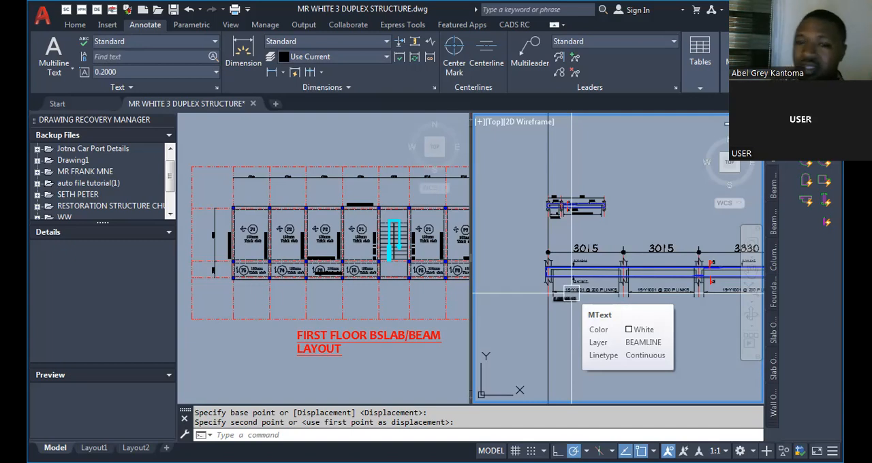
Review the copied F.BEAM 12 detail's spans, 2-Y1616 and 2-Y1618 bars, link notes and section 7-7.
scroll(571, 294, "down", 2)
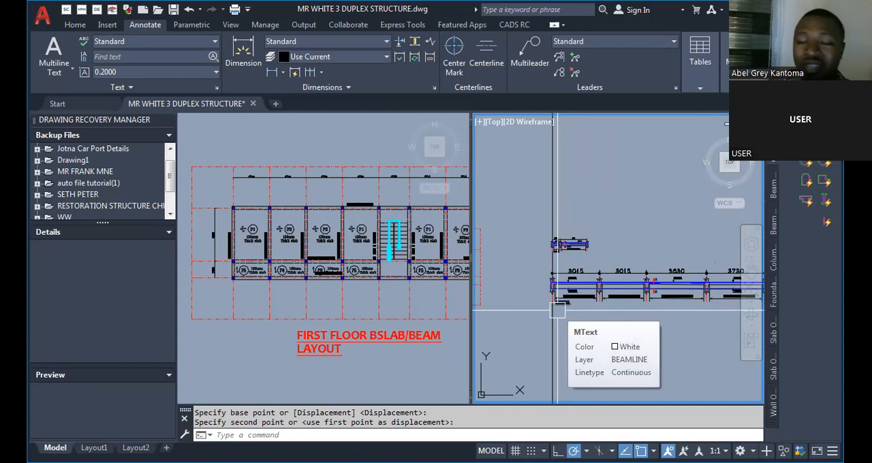
scroll(557, 311, "up", 8)
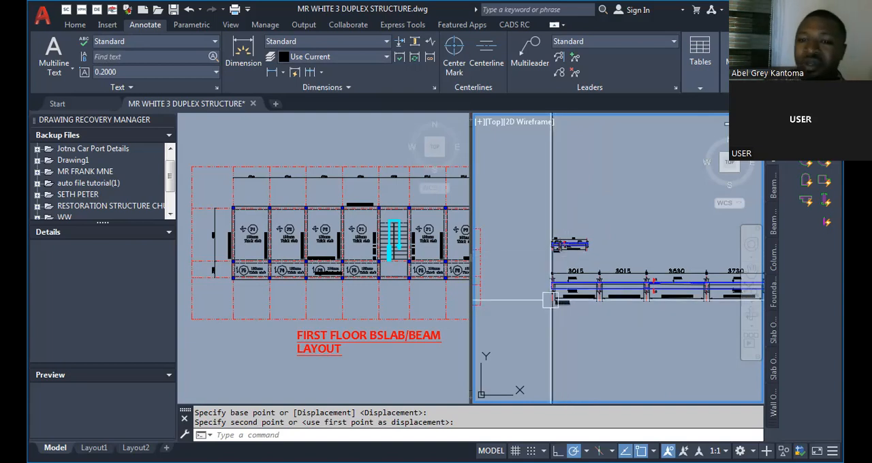
scroll(565, 278, "down", 10)
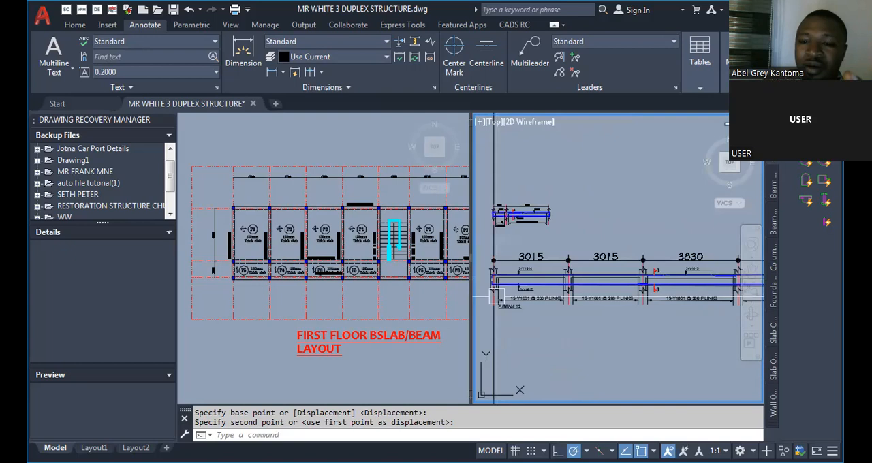
scroll(565, 294, "up", 5)
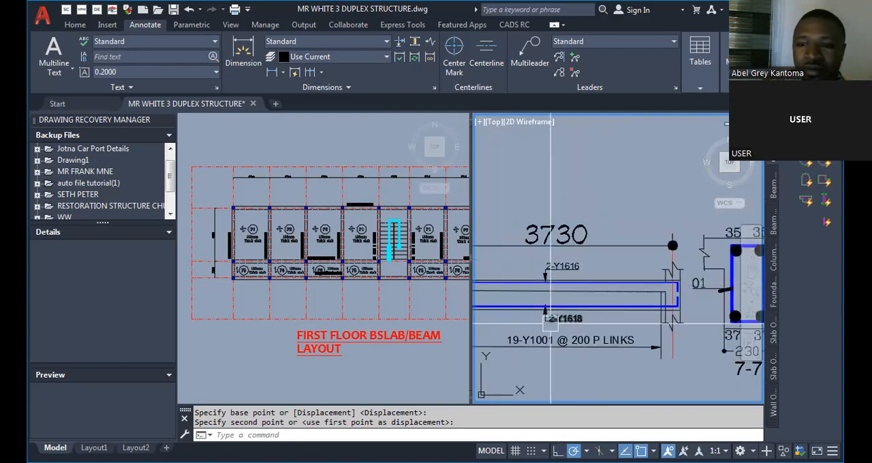
scroll(569, 286, "up", 3)
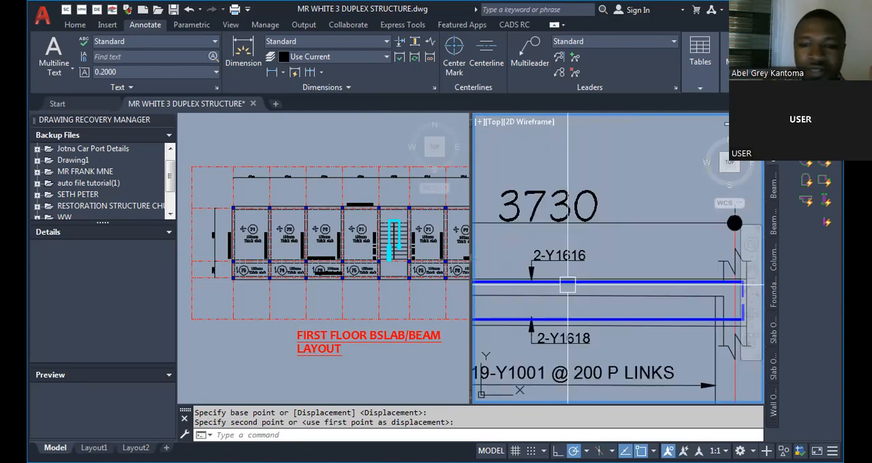
scroll(569, 286, "down", 3)
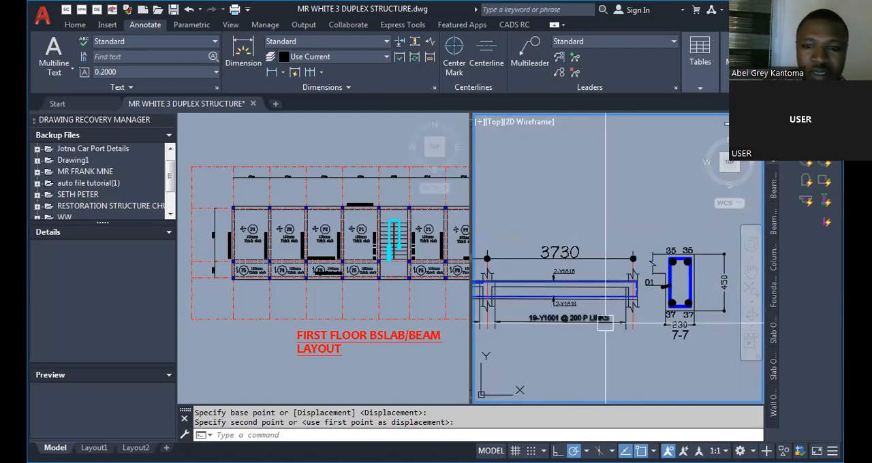
scroll(654, 296, "down", 3)
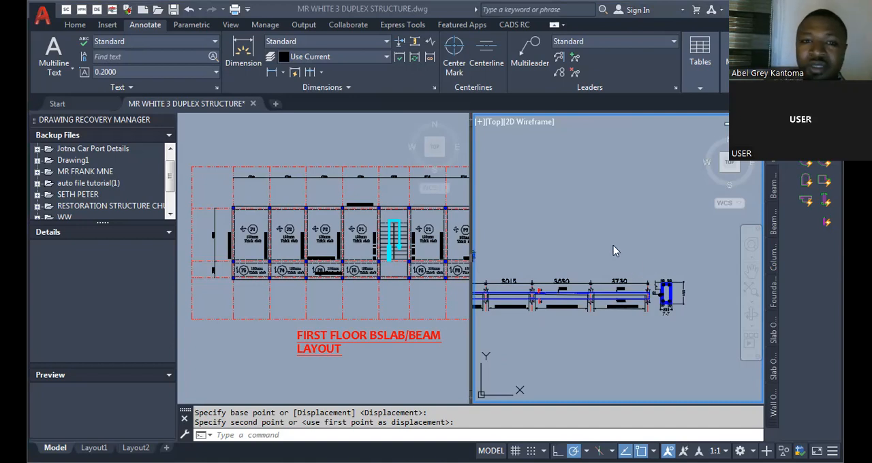
key("alt+Tab")
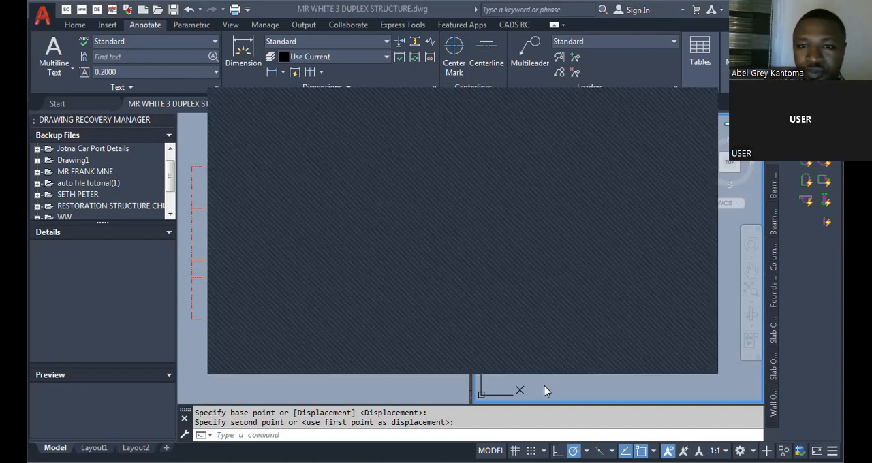
key("alt+Tab")
Measure the width of the F.BEAM 12 detail's first end support with a linear dimension.
scroll(592, 330, "up", 8)
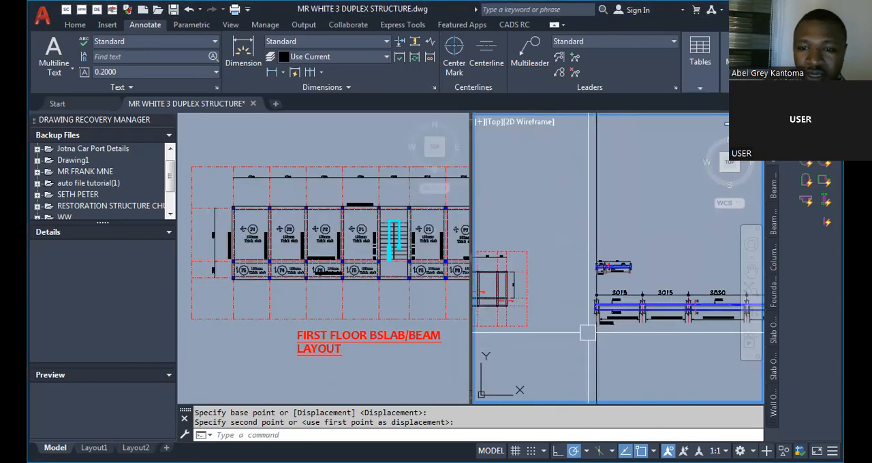
scroll(566, 358, "up", 2)
scroll(566, 357, "down", 4)
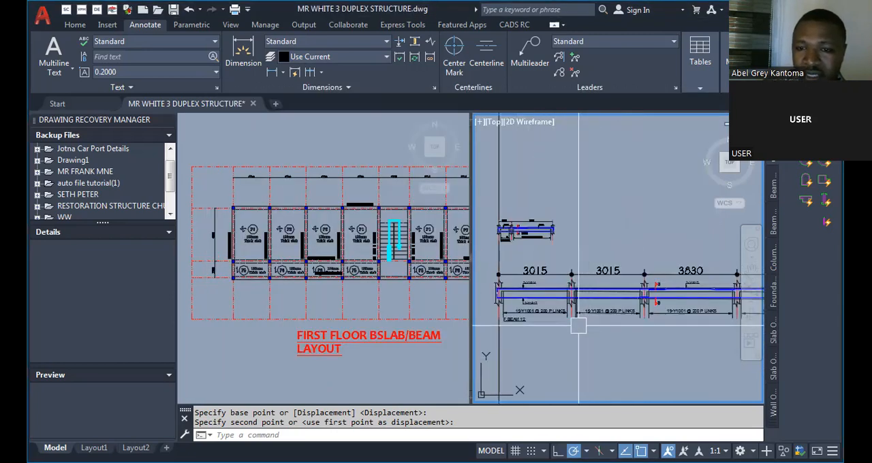
scroll(527, 321, "up", 2)
scroll(508, 299, "up", 4)
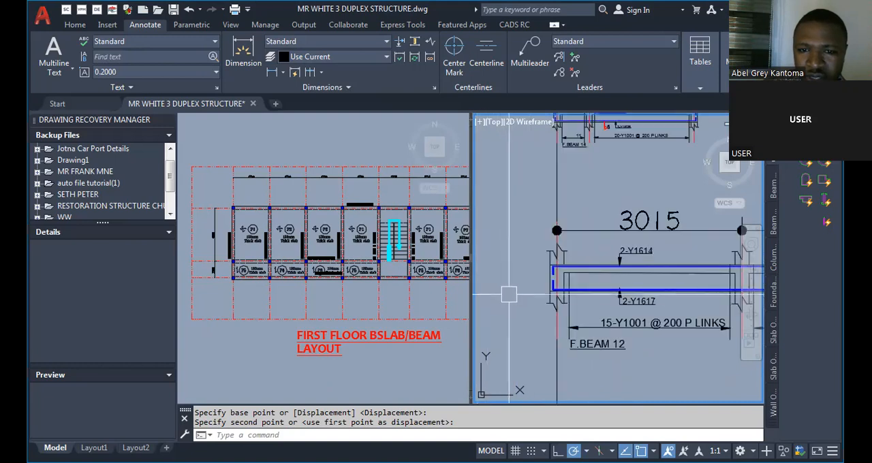
type("DLI")
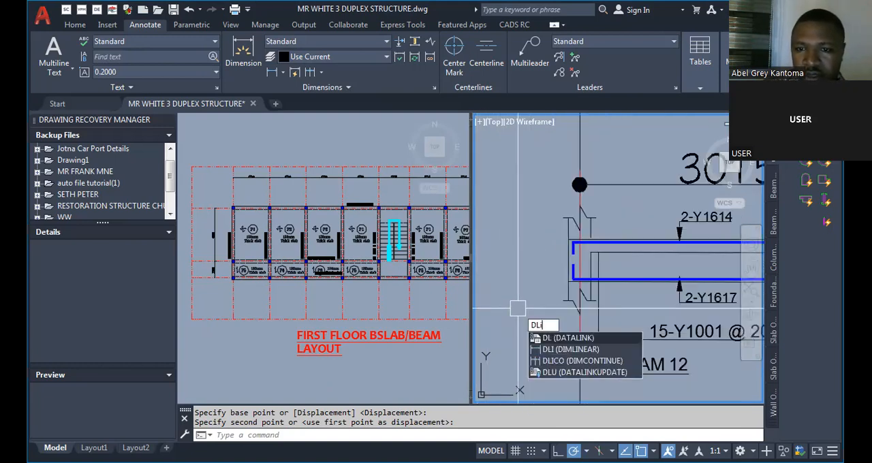
Scale the copied F.BEAM 12 detail together with section 7-7 by a factor of 230/538.
scroll(502, 294, "down", 2)
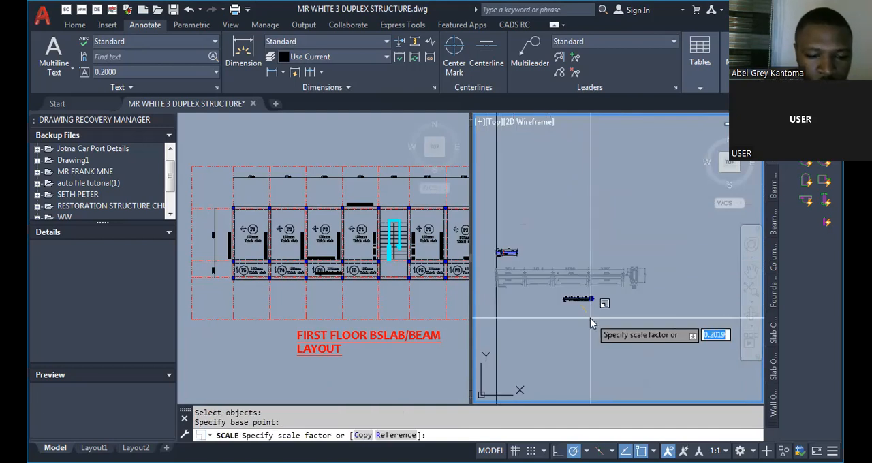
type("230/")
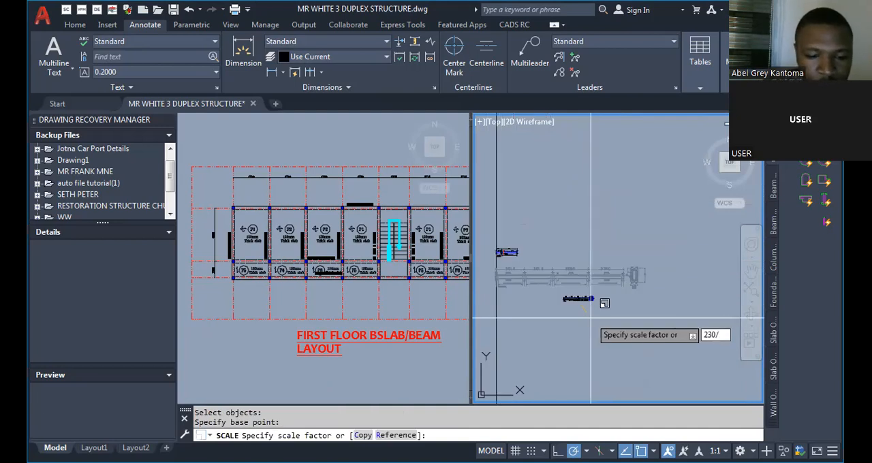
type("5")
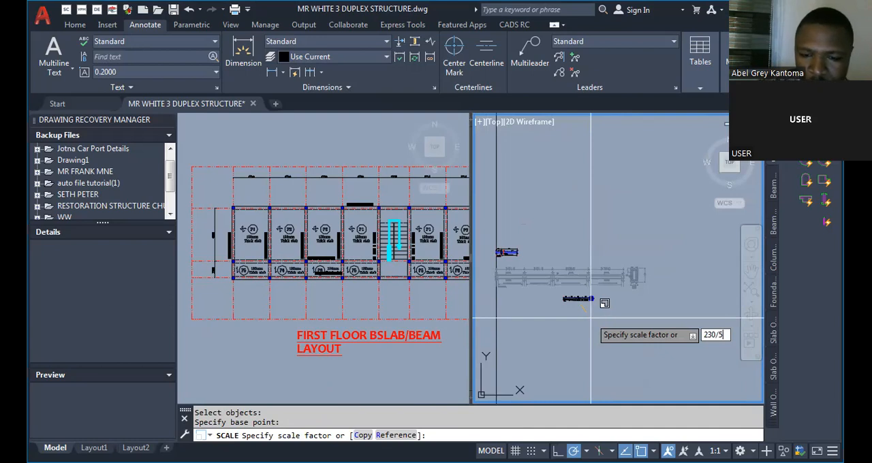
type("38")
key("Return")
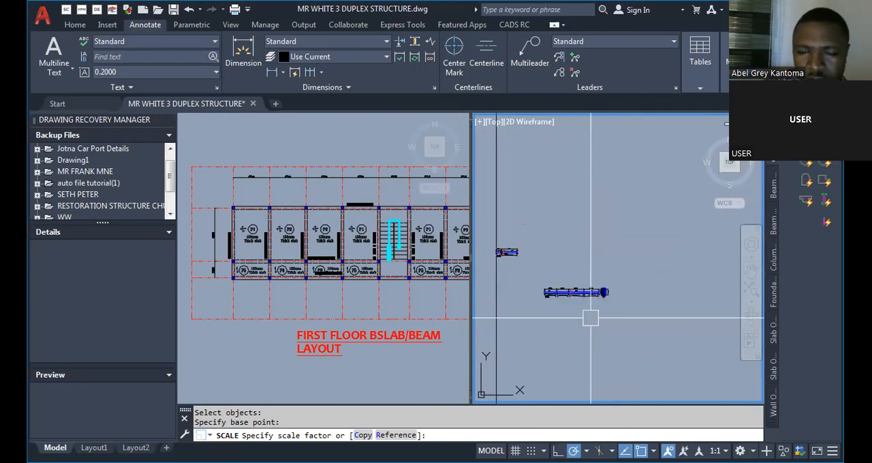
scroll(574, 299, "up", 6)
scroll(575, 259, "down", 3)
scroll(507, 256, "down", 5)
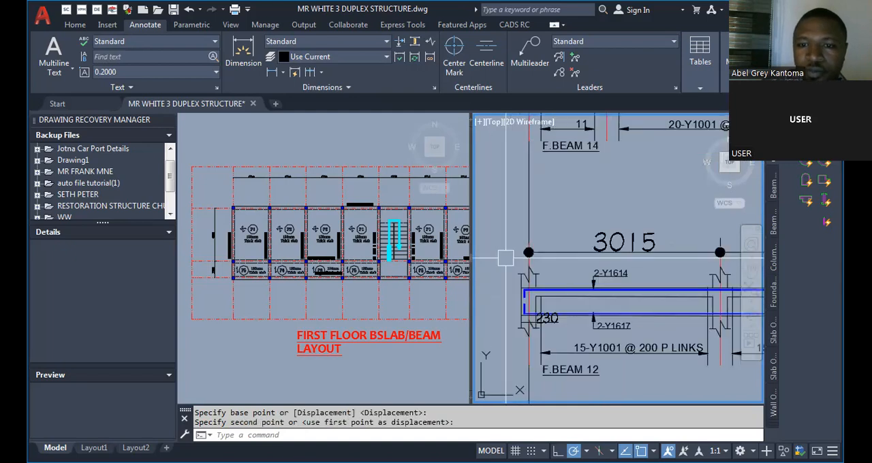
Realign the scaled F.BEAM 12 detail with the vertical guide line and dimension its first span with a linear dimension.
scroll(562, 274, "up", 2)
scroll(567, 272, "down", 4)
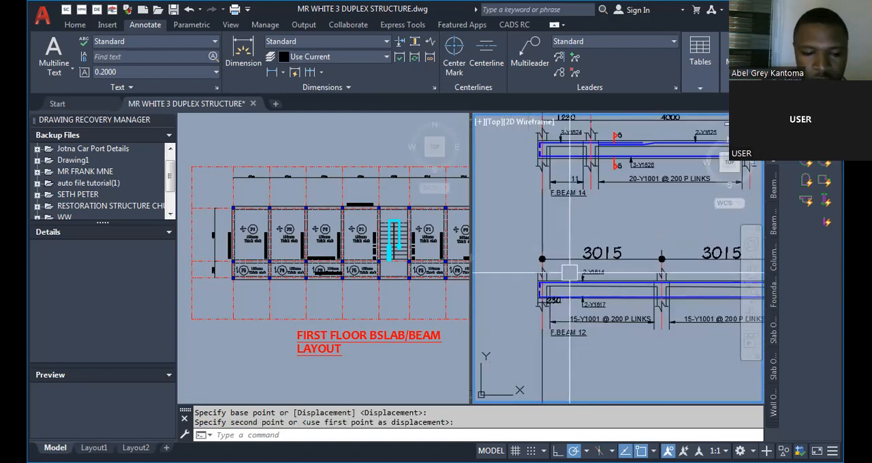
scroll(559, 273, "up", 2)
type("DLI")
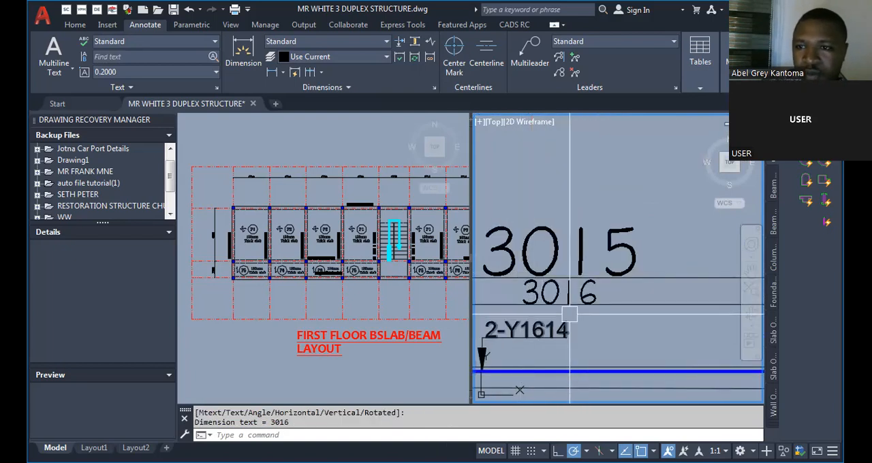
Try to scale the F.BEAM 12 detail together with section 7-7 by a factor of 2015/3016.
scroll(553, 268, "down", 2)
scroll(553, 270, "down", 5)
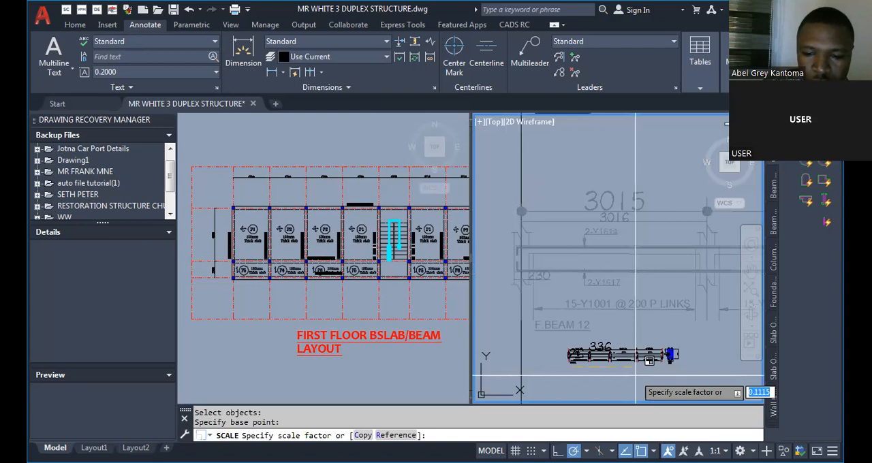
type("301")
key("BackSpace")
key("BackSpace")
key("BackSpace")
key("BackSpace")
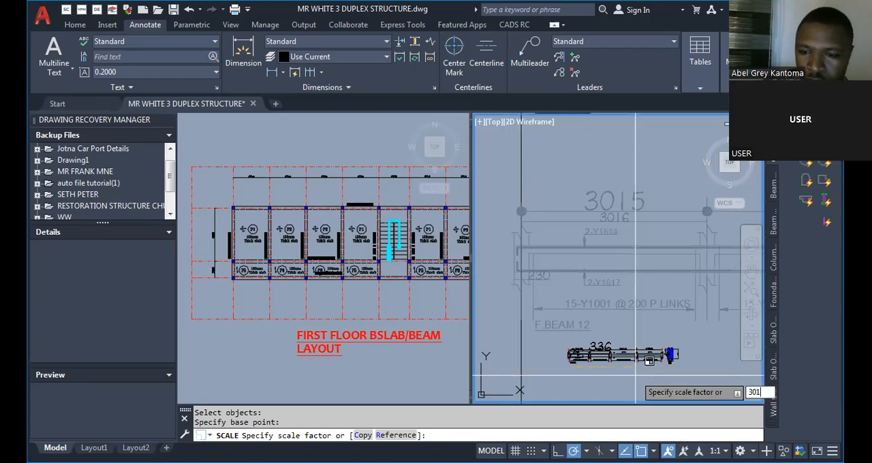
type("2")
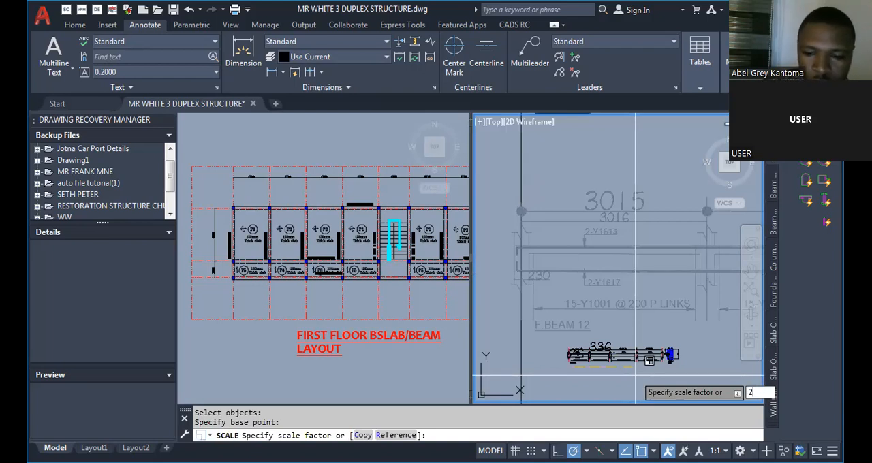
type("015/")
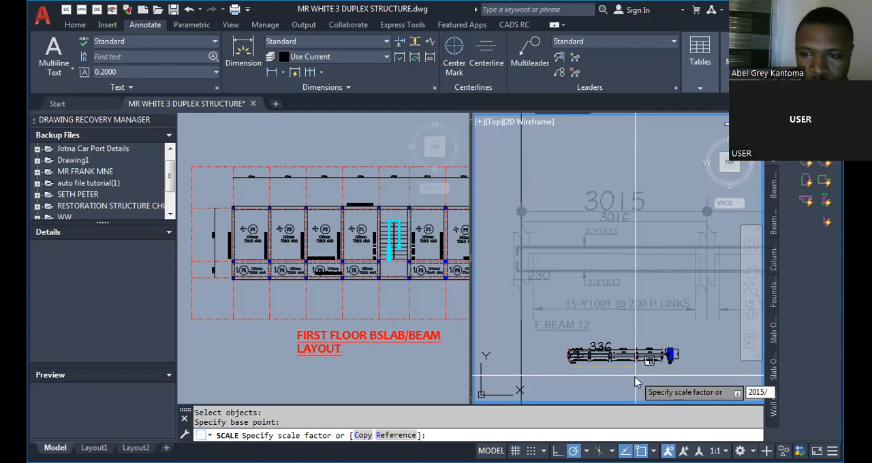
type("3016")
key("Return")
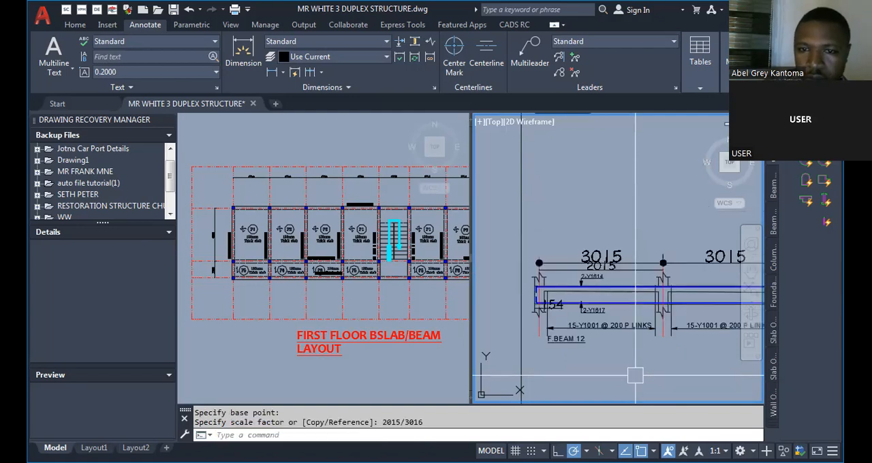
scroll(563, 354, "up", 5)
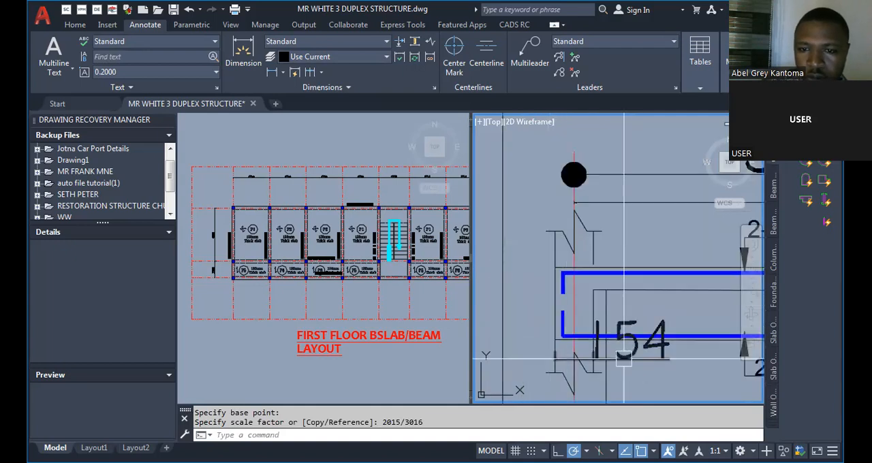
scroll(547, 303, "down", 4)
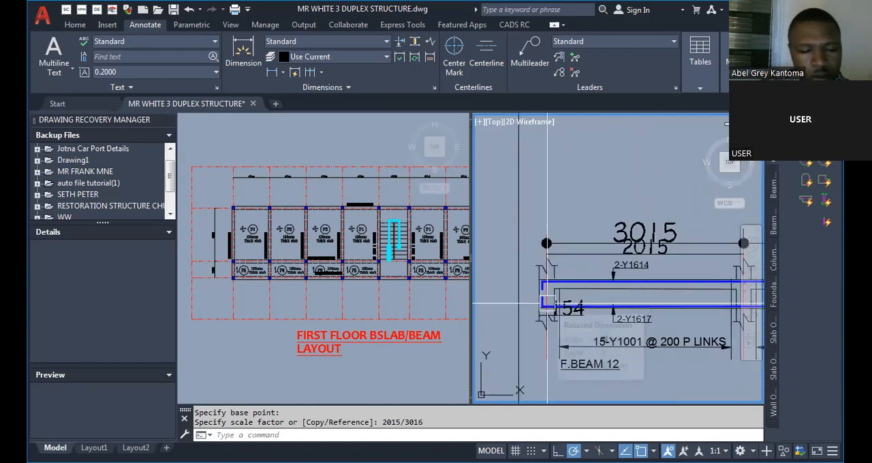
scroll(563, 310, "down", 2)
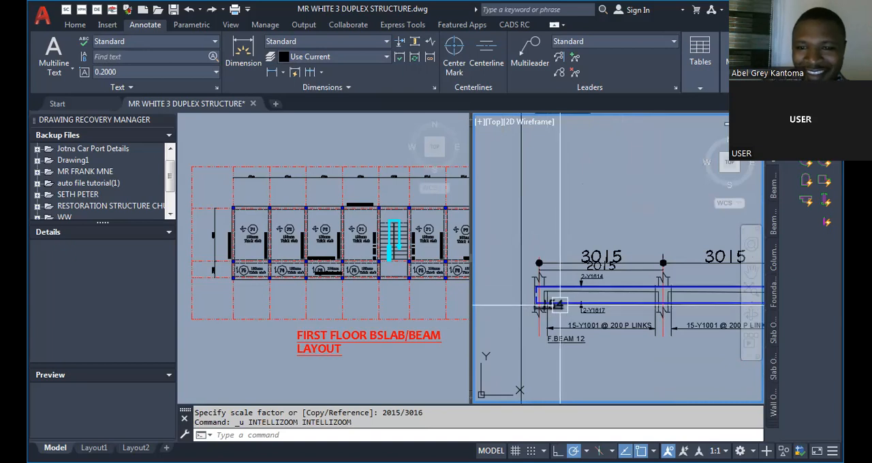
scroll(563, 308, "up", 6)
scroll(573, 255, "down", 4)
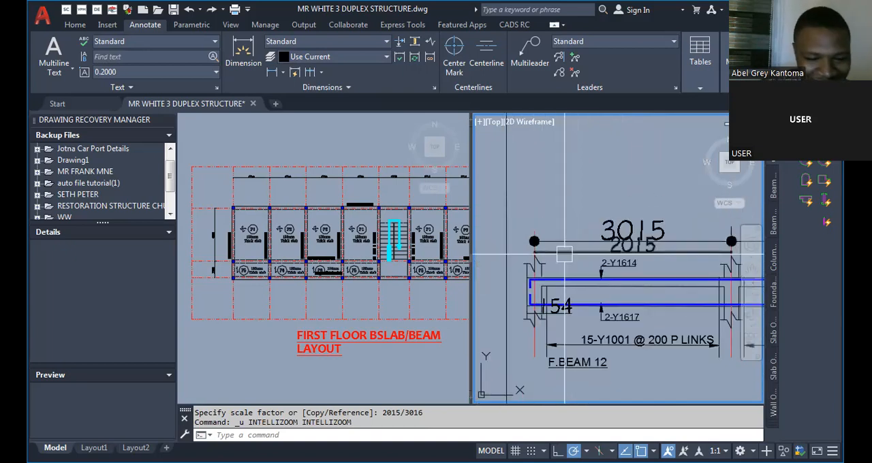
Undo the 2015/3016 scaling of the F.BEAM 12 detail.
key("ctrl+z")
key("ctrl+z")
scroll(534, 273, "up", 2)
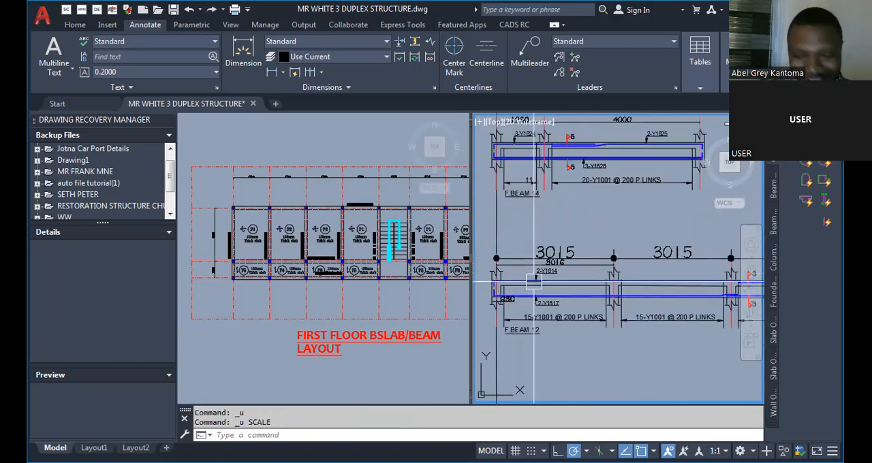
Scale the F.BEAM 12 detail together with section 7-7 by a factor of 3016/3015.
type("sc")
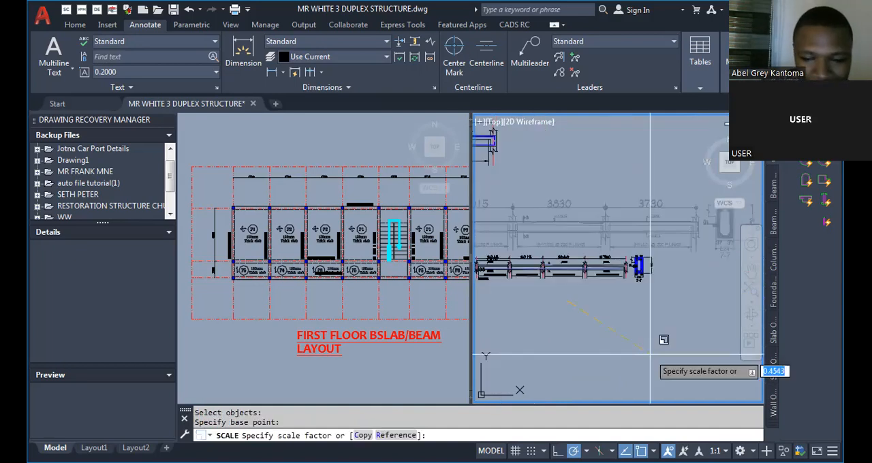
type("3016")
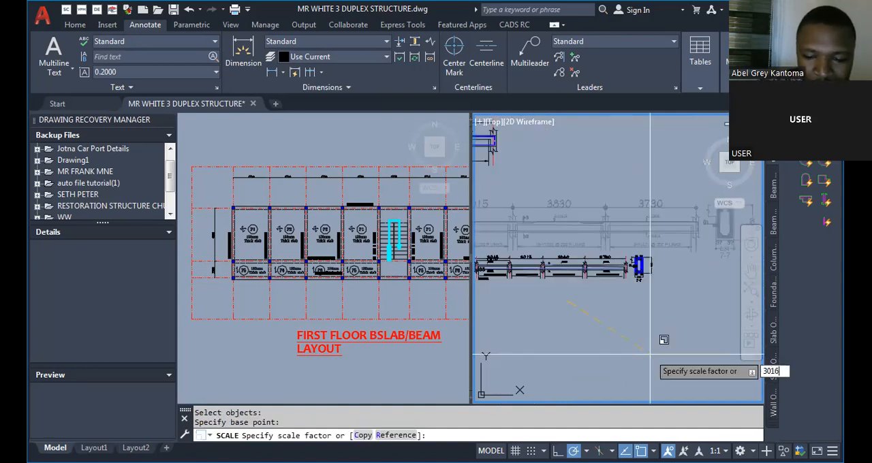
type("/3015")
key("Return")
scroll(575, 238, "up", 6)
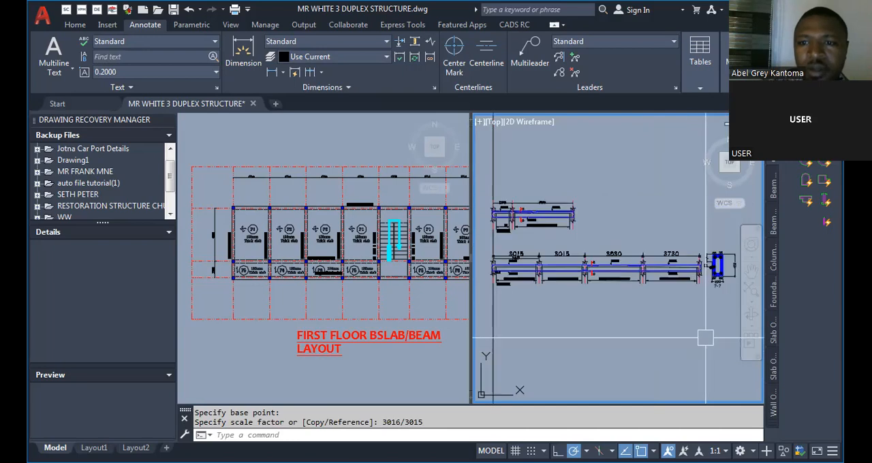
Add another linear dimension for the first span above the F.BEAM 12 detail to check its length.
scroll(576, 239, "up", 2)
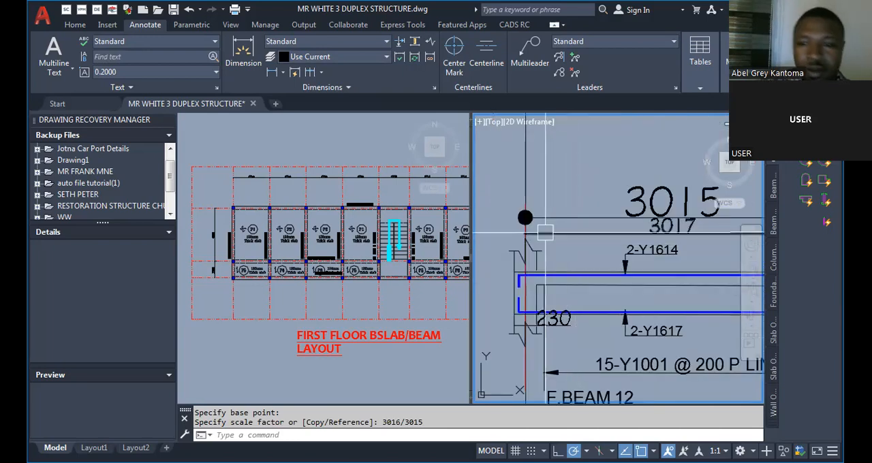
scroll(569, 247, "down", 3)
scroll(570, 247, "up", 1)
scroll(541, 224, "up", 2)
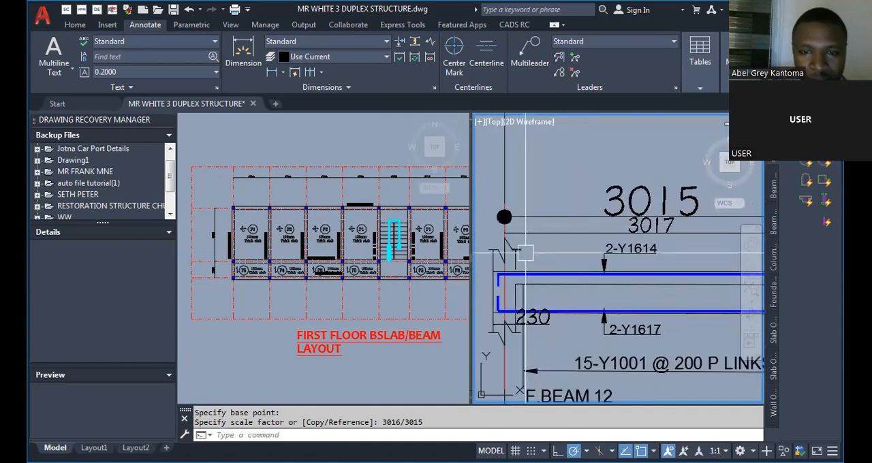
type("DLI")
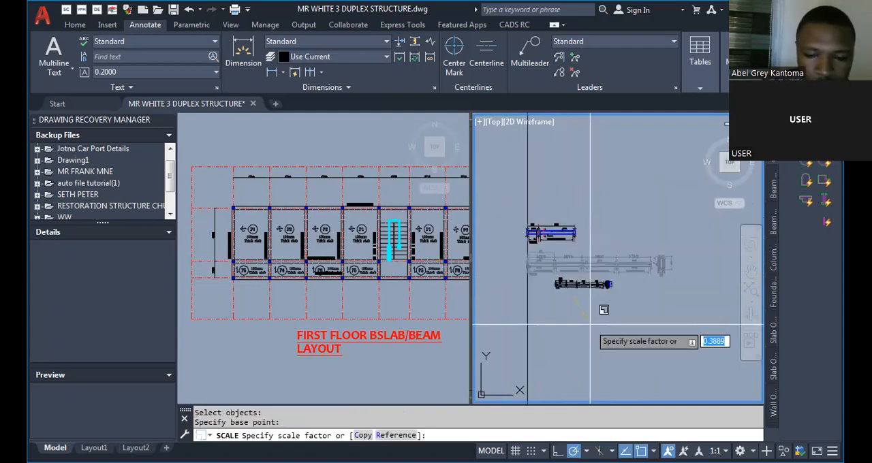
Scale the F.BEAM 12 detail together with section 7-7 by a factor of 3015/3017.
type("3015/")
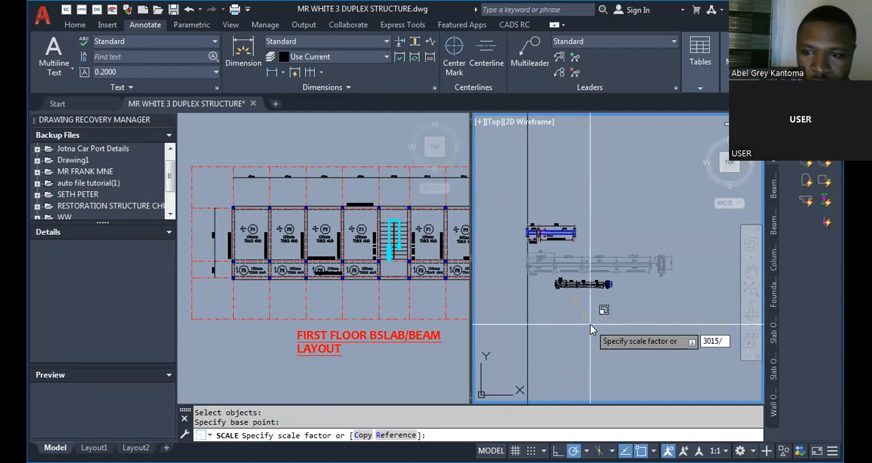
type("3017")
key("Return")
scroll(578, 280, "up", 5)
scroll(550, 307, "up", 5)
scroll(607, 247, "down", 7)
scroll(586, 247, "up", 3)
scroll(589, 359, "up", 5)
scroll(505, 242, "down", 6)
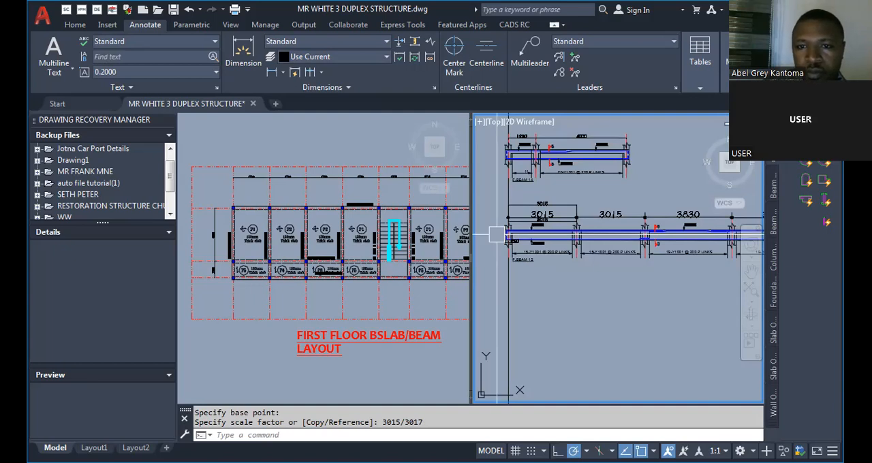
Erase the first-span check dimensions and the copied span dimension chain above the F.BEAM 12 detail.
key("Escape")
key("Escape")
scroll(511, 225, "up", 4)
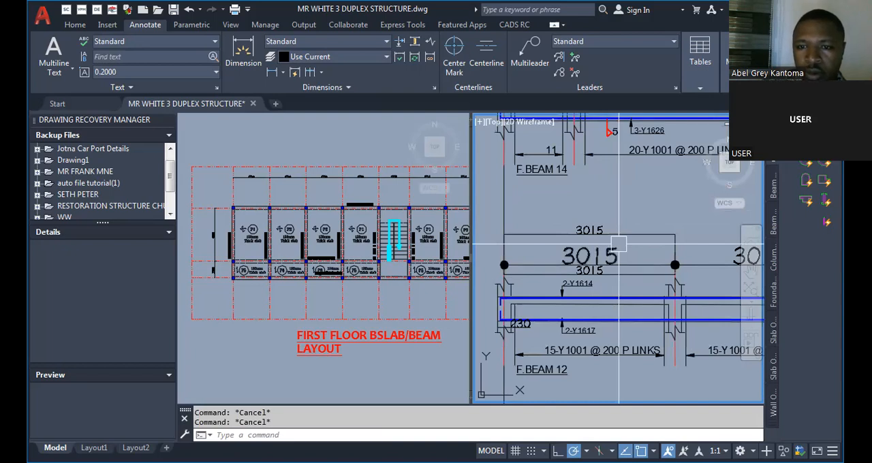
type("e")
key("space")
left_click(618, 239)
key("space")
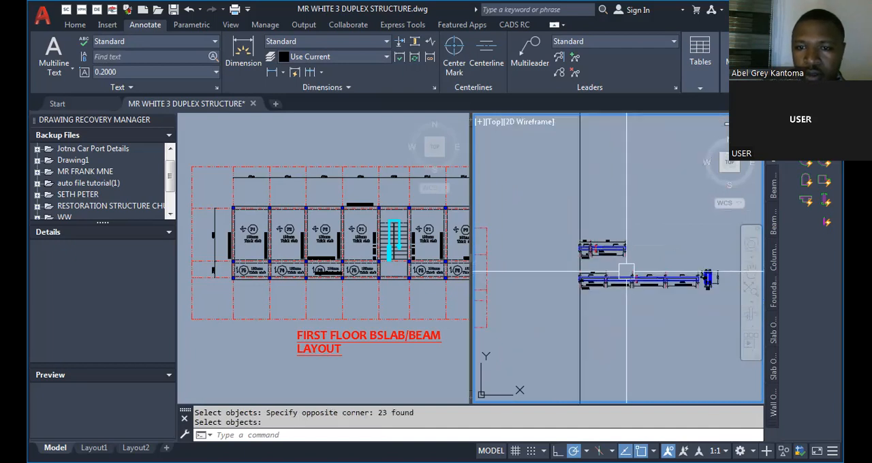
scroll(624, 275, "up", 8)
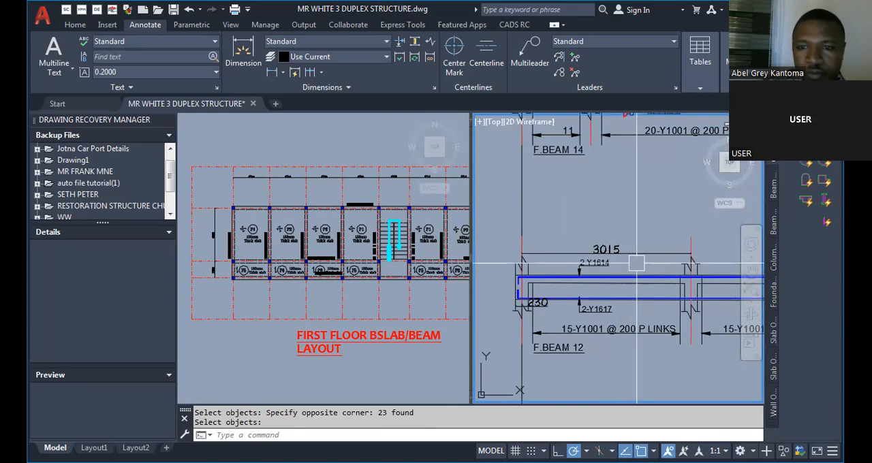
Examine the first floor slab/beam layout for the spacing between the first column grid lines at panel P1.
left_click(218, 274)
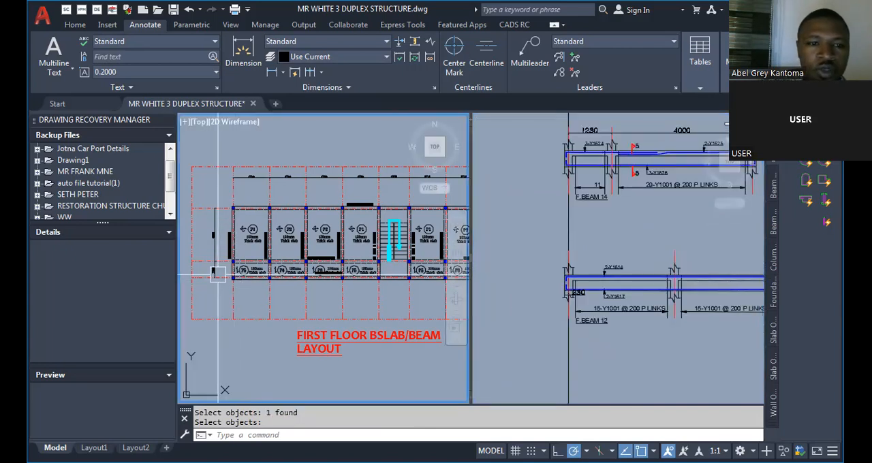
scroll(247, 181, "up", 8)
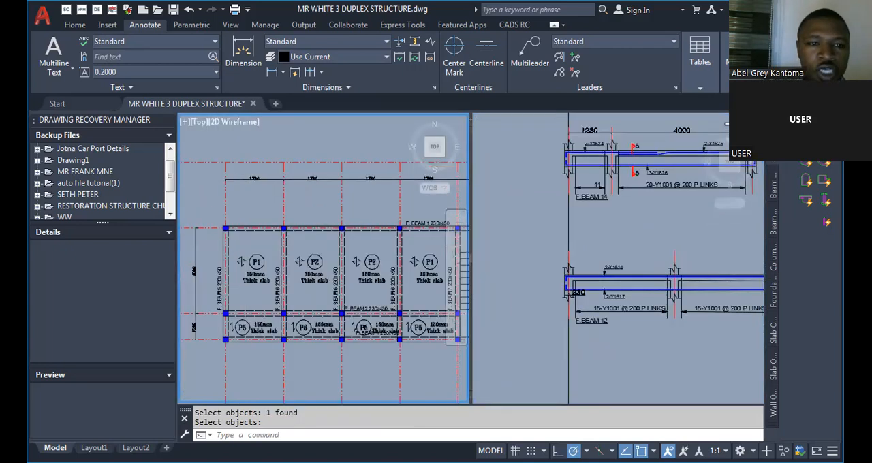
scroll(252, 182, "down", 5)
scroll(251, 204, "up", 3)
scroll(249, 259, "down", 4)
scroll(245, 274, "down", 2)
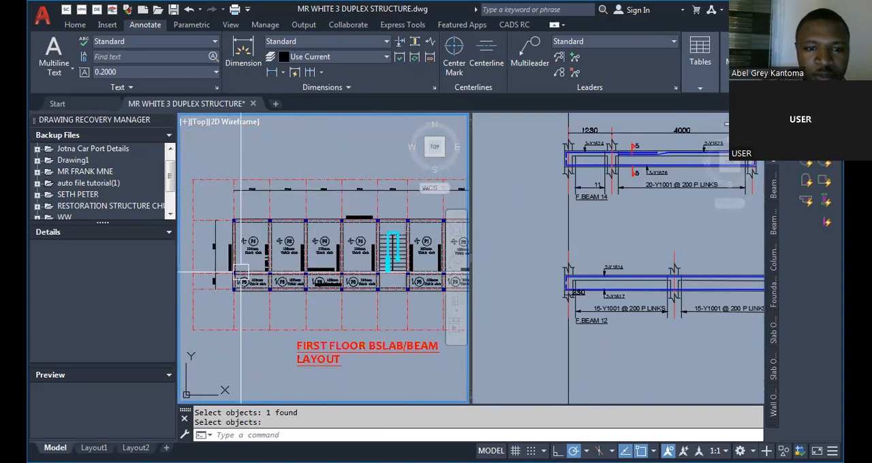
scroll(242, 201, "up", 3)
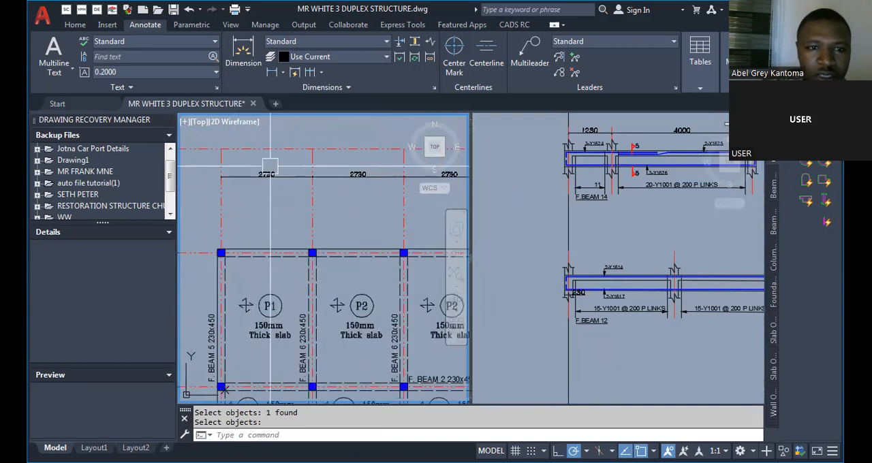
scroll(270, 166, "up", 2)
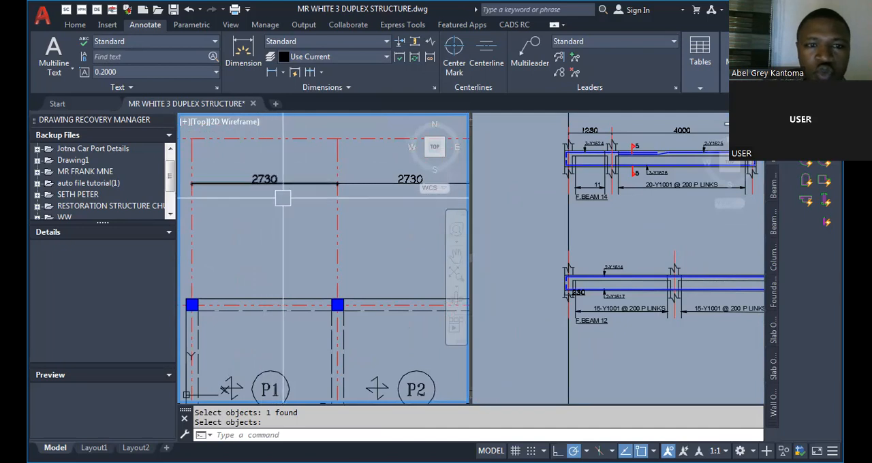
Offset the red centreline of F.BEAM 12's first support by 2730 towards the second support.
left_click(553, 277)
scroll(556, 238, "up", 4)
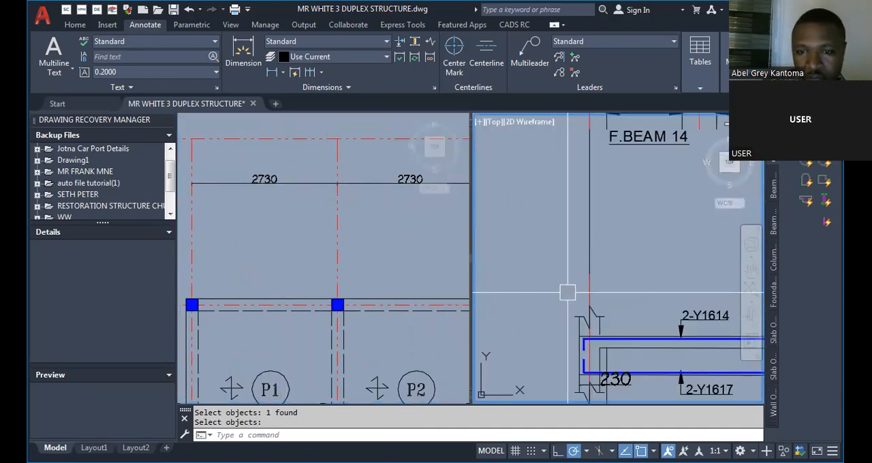
type("o")
key("Return")
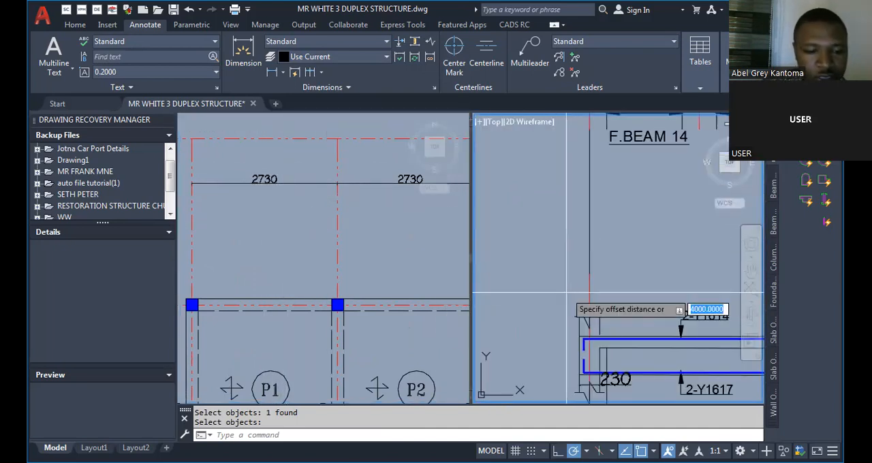
type("2")
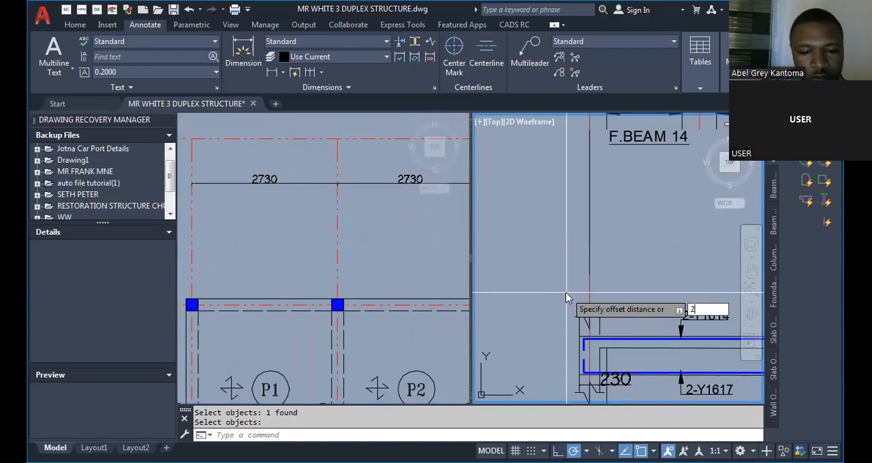
type("730")
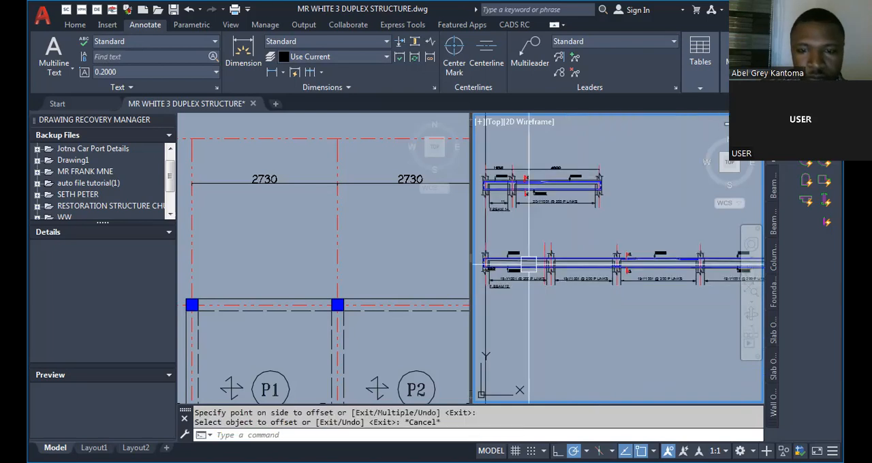
scroll(503, 266, "up", 2)
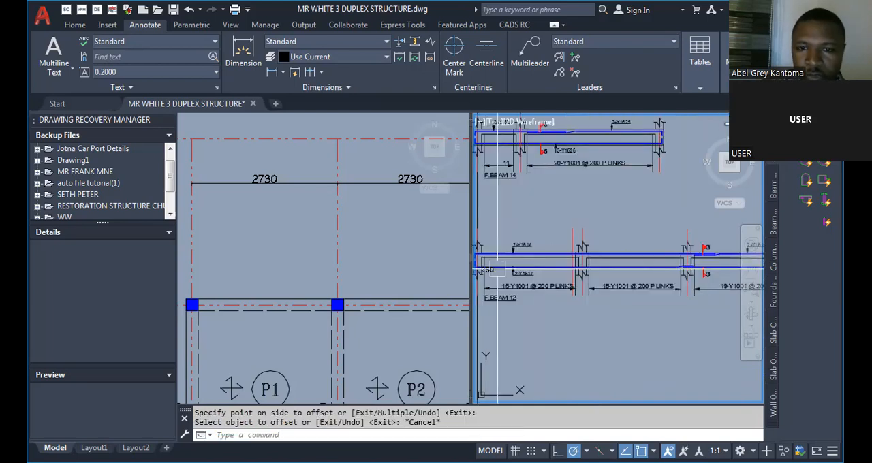
Stretch the F.BEAM 12 detail from its second support onward to the offset line, and offset a centreline for the third support.
scroll(499, 267, "down", 2)
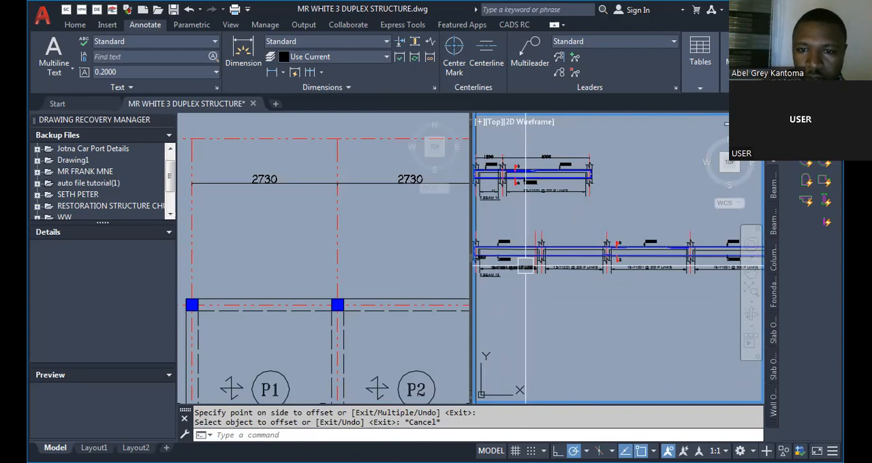
left_click(761, 226)
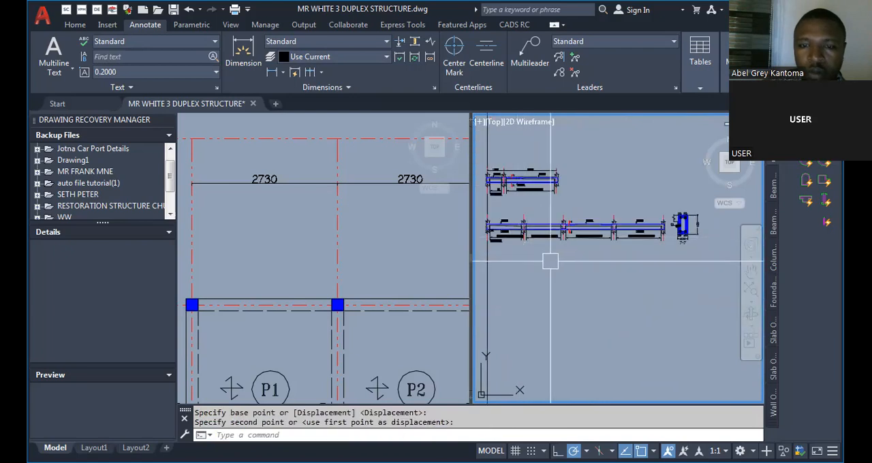
scroll(521, 230, "up", 1)
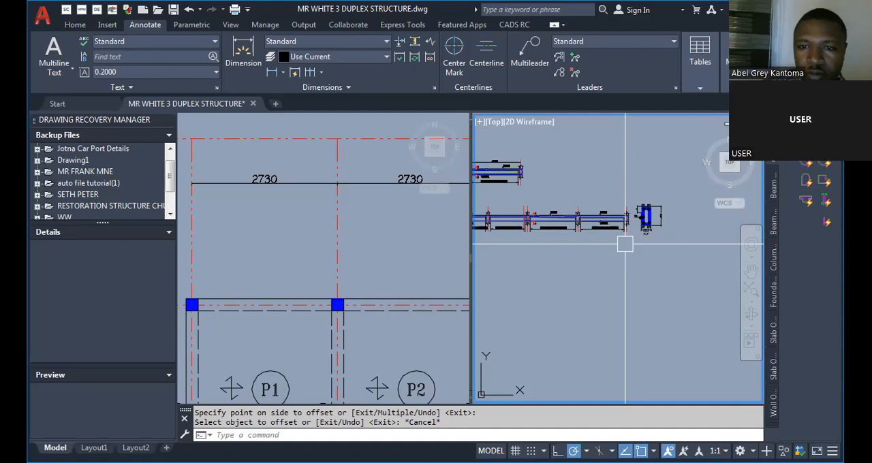
Offset F.BEAM 12's third support centreline by 2730 and stretch the detail from the fourth support onward to that line.
scroll(625, 244, "up", 4)
scroll(618, 204, "down", 4)
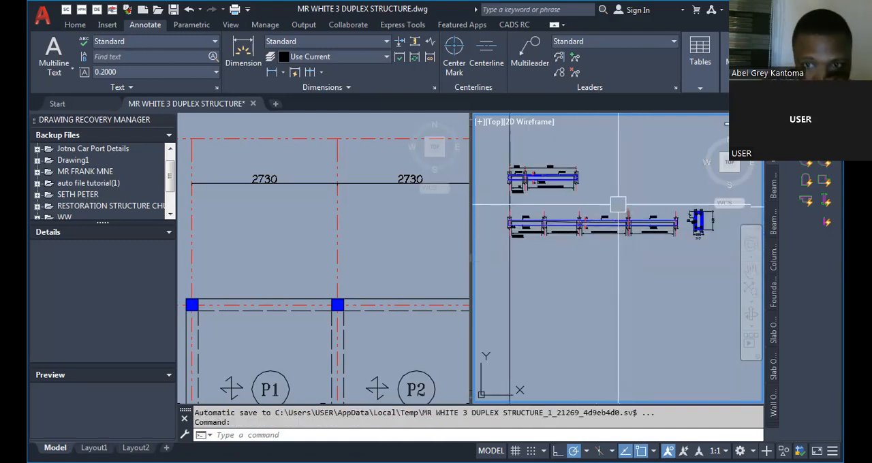
scroll(619, 204, "up", 2)
scroll(495, 241, "up", 2)
scroll(590, 279, "down", 4)
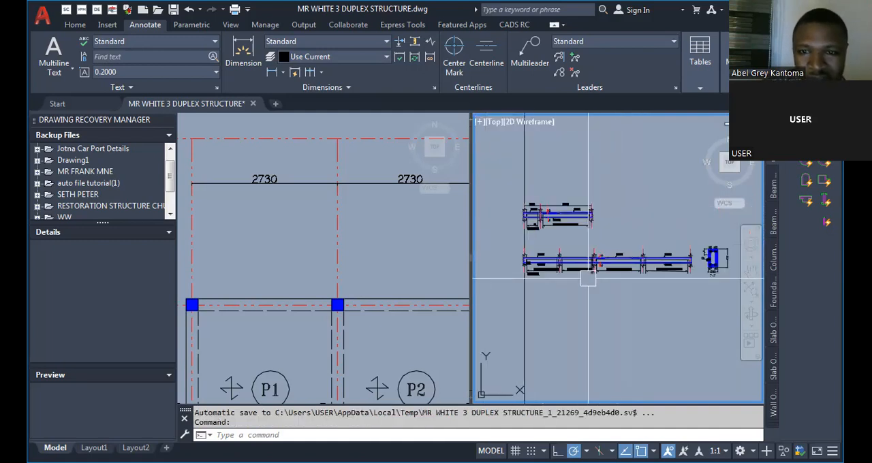
scroll(588, 279, "up", 3)
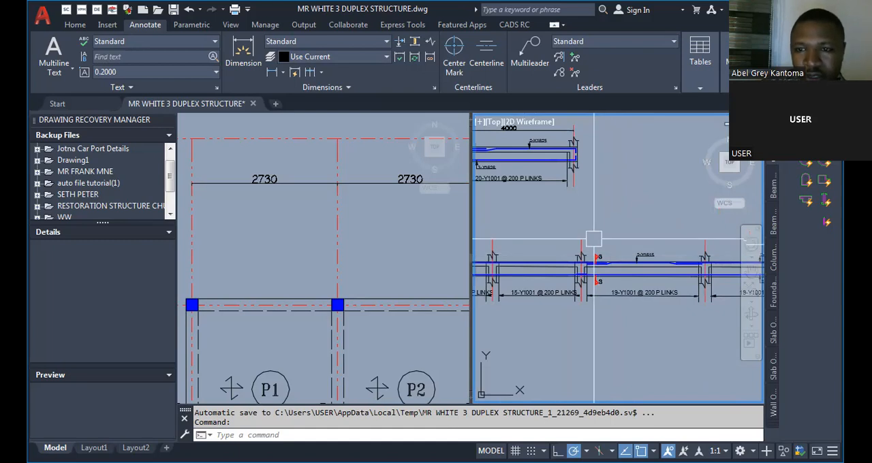
type("o")
key("Return")
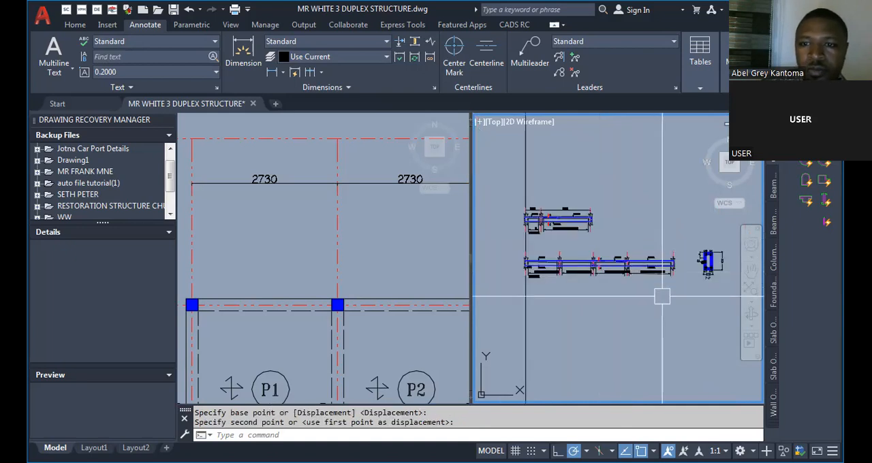
scroll(638, 259, "up", 5)
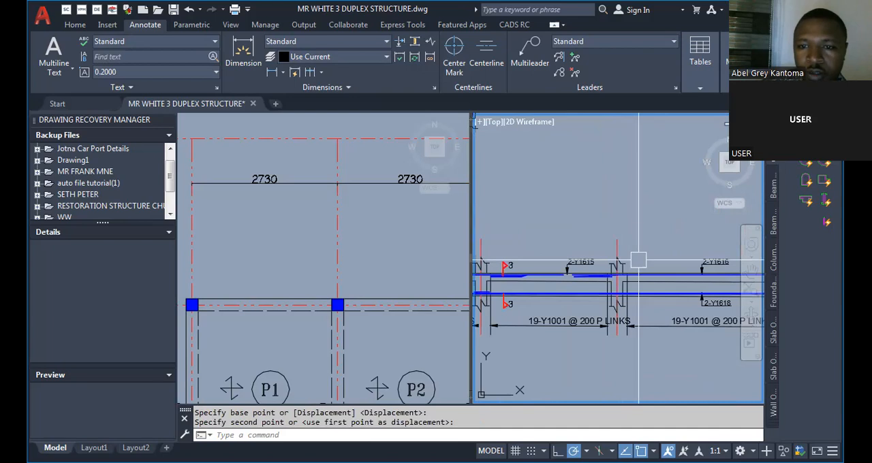
Examine the first floor slab/beam layout for the column grid spacings along the panels after P1.
left_click(372, 247)
scroll(242, 224, "down", 2)
scroll(390, 196, "up", 2)
scroll(212, 239, "down", 2)
scroll(360, 209, "up", 2)
scroll(236, 231, "down", 2)
scroll(306, 237, "up", 2)
scroll(316, 236, "down", 4)
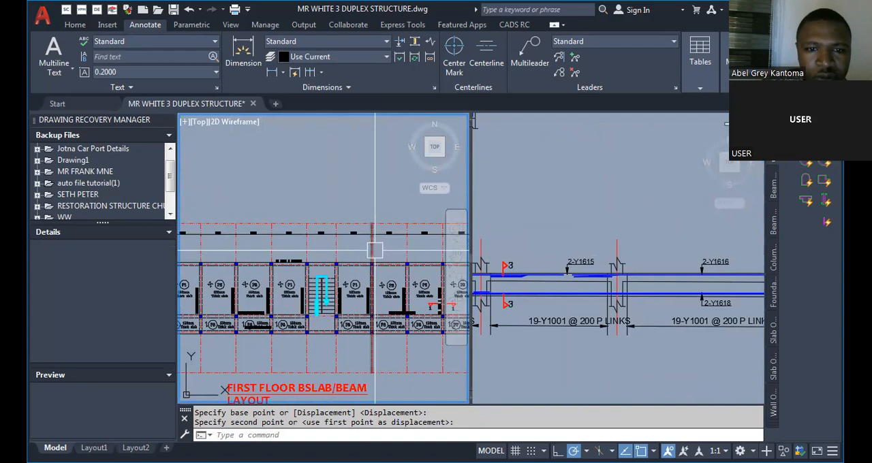
scroll(301, 246, "up", 4)
scroll(223, 230, "down", 2)
scroll(223, 231, "up", 2)
scroll(317, 225, "down", 3)
Offset a centreline 2730 from F.BEAM 12's fourth support and stretch the end support to it.
left_click(634, 252)
scroll(635, 252, "down", 3)
scroll(634, 252, "up", 5)
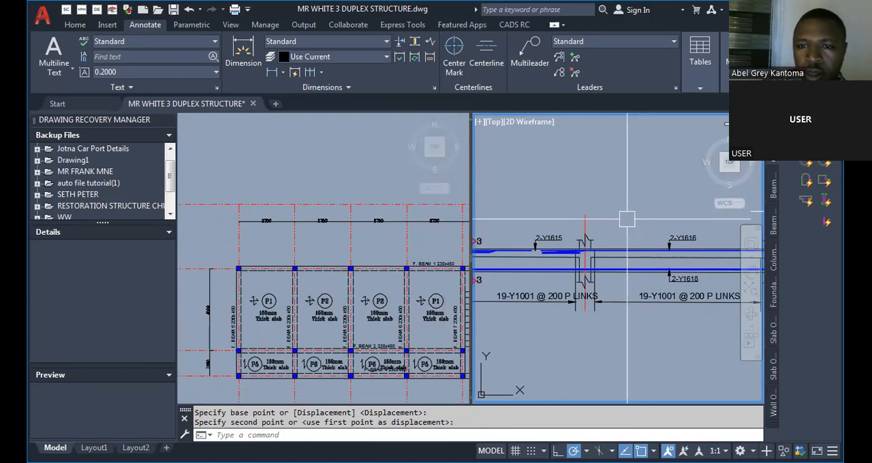
middle_click_drag(627, 218, 461, 194)
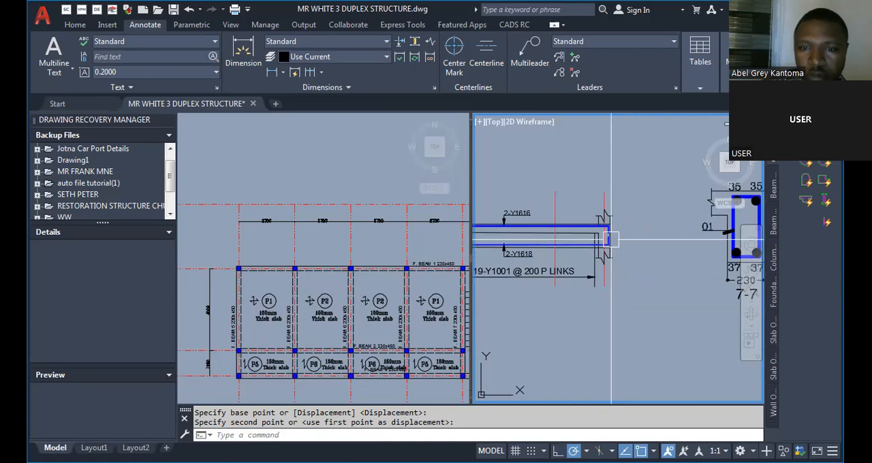
scroll(611, 240, "down", 5)
scroll(570, 241, "up", 5)
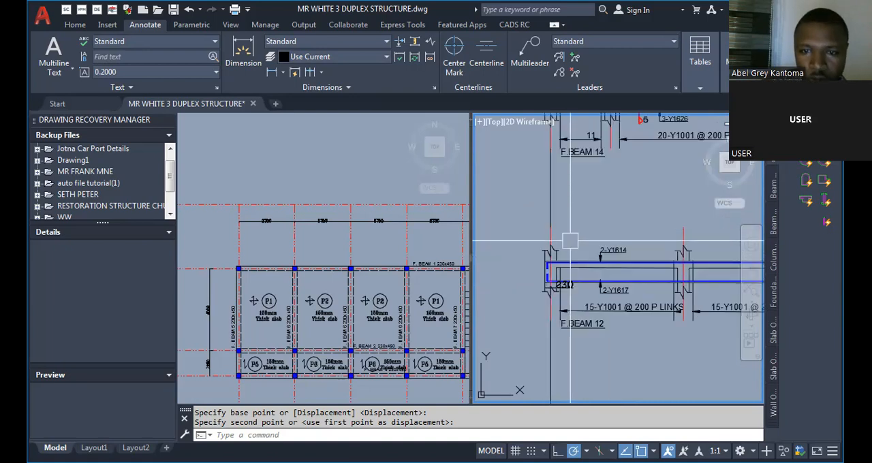
Dimension all F.BEAM 12 spans between support centrelines with a linear dimension continued in a chain above the beam.
type("dli")
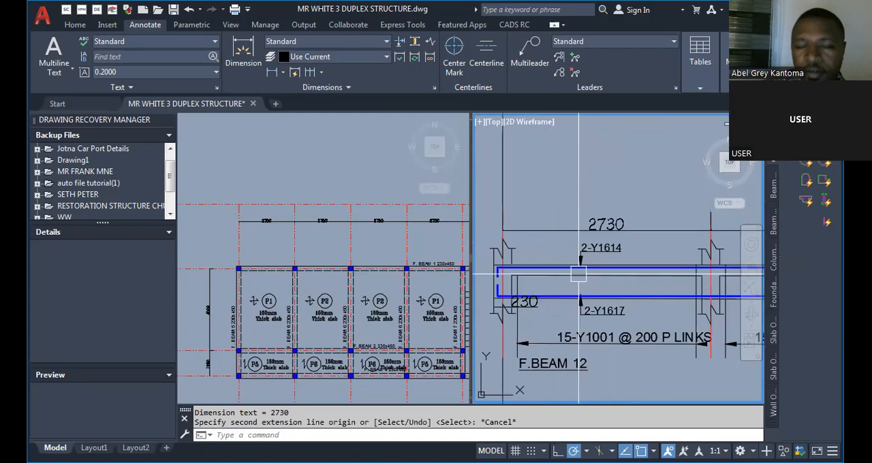
scroll(564, 276, "down", 4)
scroll(559, 275, "up", 2)
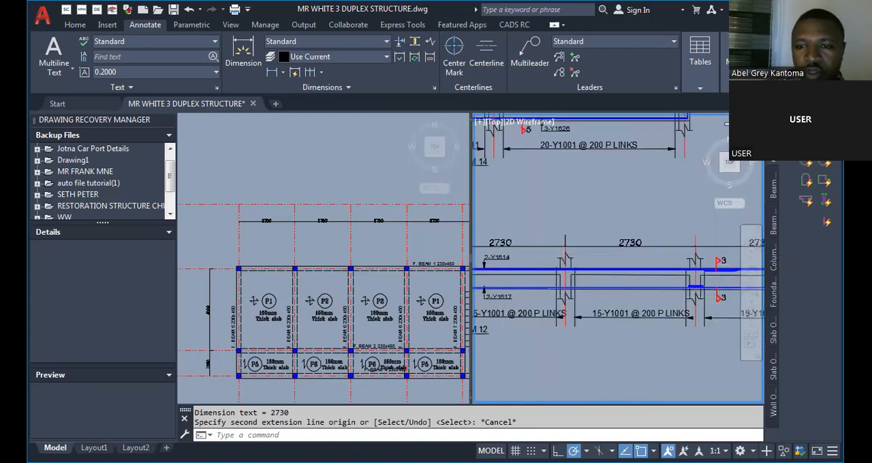
Examine the F.BEAM 12 detail, checking its span dimensions, bar labels and link labels from the first span onward.
scroll(517, 296, "down", 2)
scroll(574, 320, "up", 5)
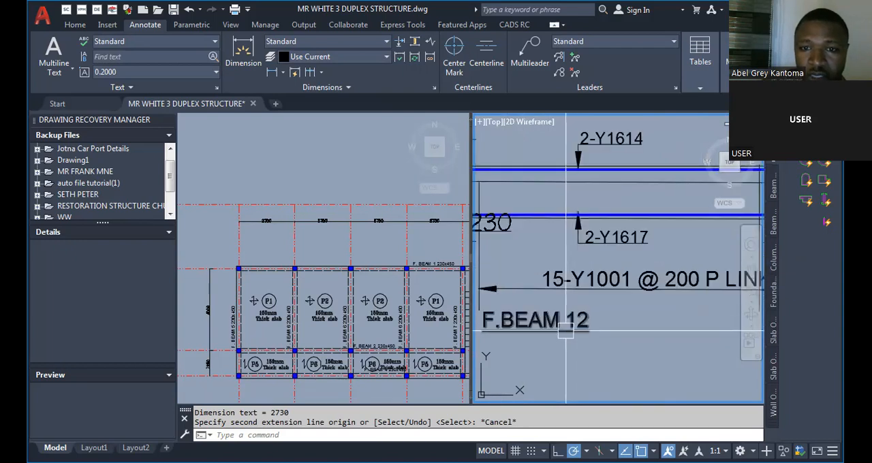
scroll(563, 334, "down", 2)
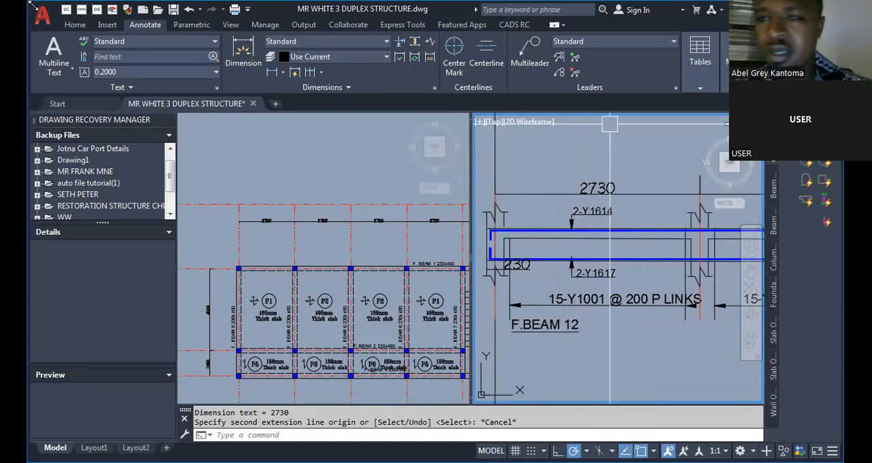
scroll(500, 230, "down", 4)
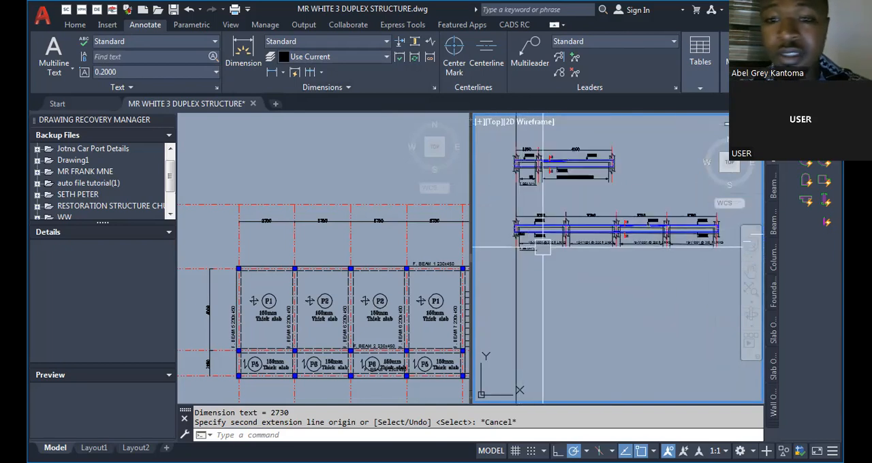
scroll(499, 230, "up", 5)
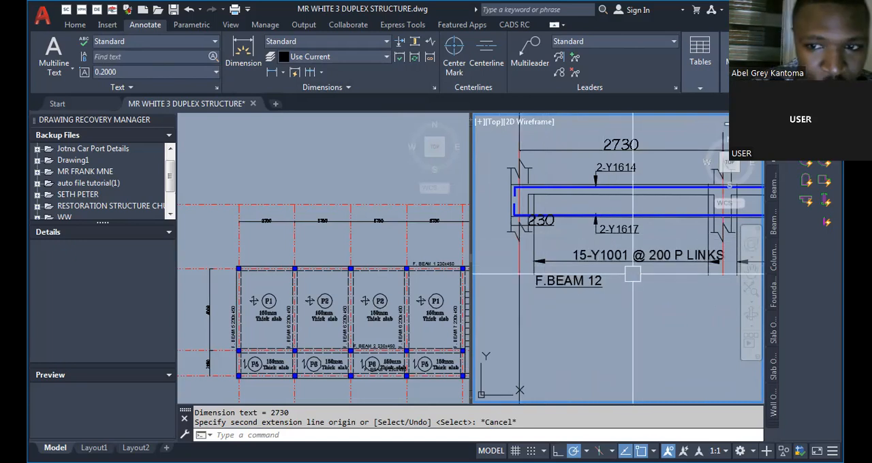
scroll(641, 243, "up", 5)
scroll(591, 227, "down", 5)
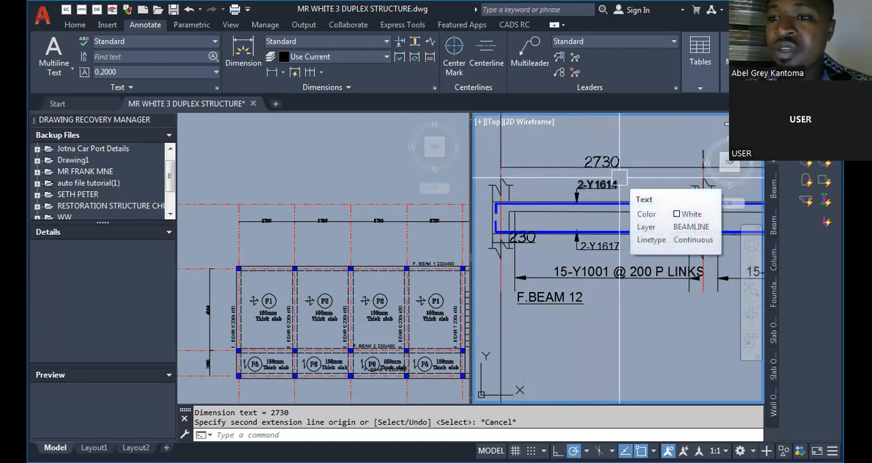
scroll(610, 167, "up", 1)
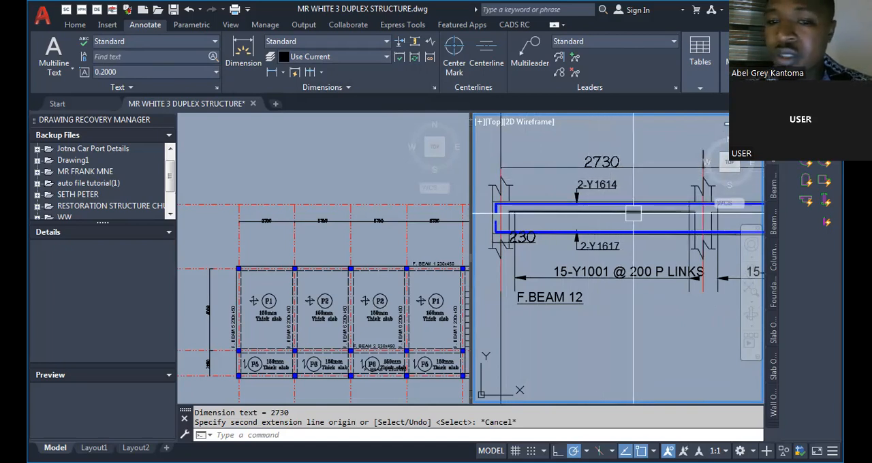
scroll(604, 147, "up", 1)
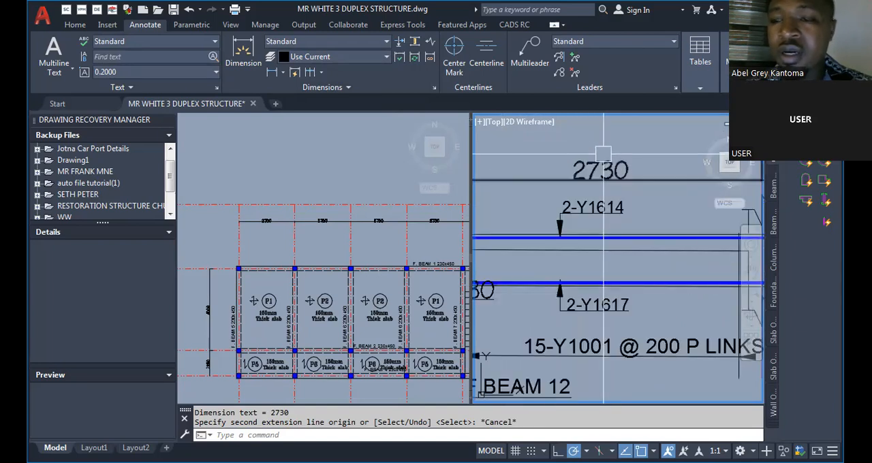
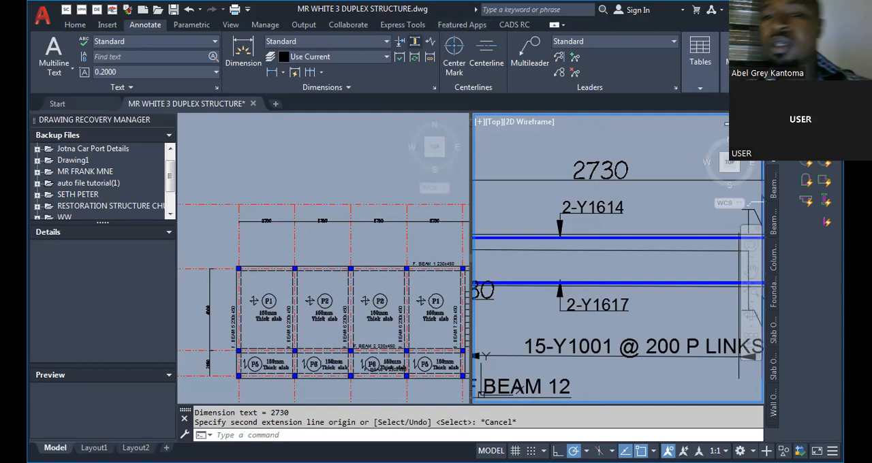
Examine the F.BEAM 12 and F.BEAM 14 details, comparing their span dimensions, bar labels and link labels.
scroll(589, 190, "down", 5)
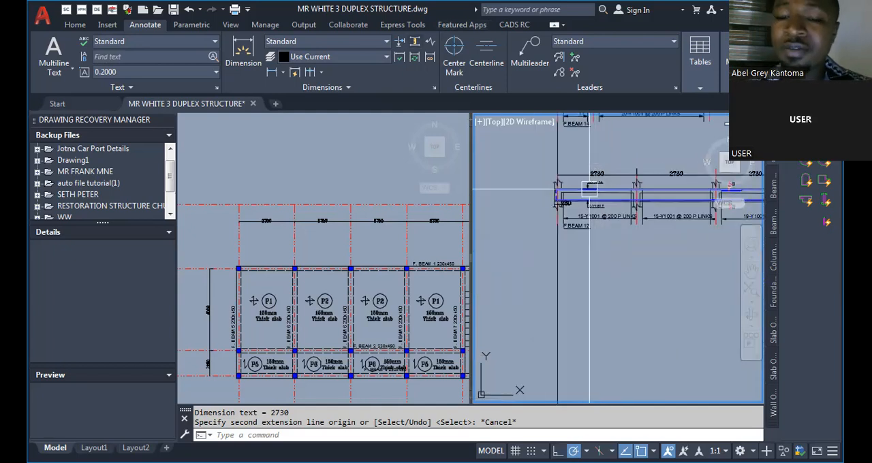
scroll(589, 189, "up", 4)
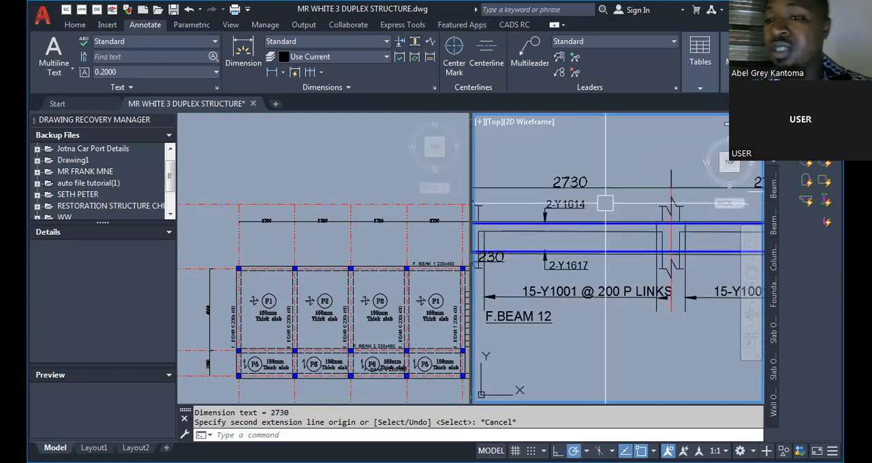
scroll(605, 203, "down", 4)
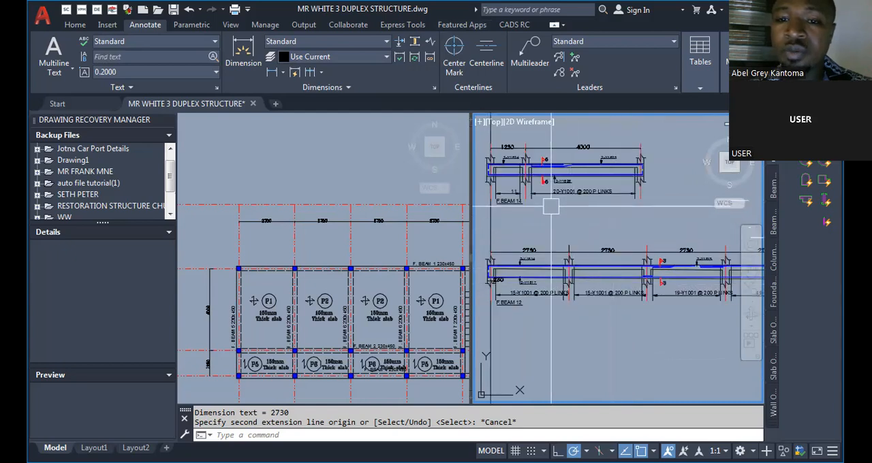
scroll(551, 206, "up", 5)
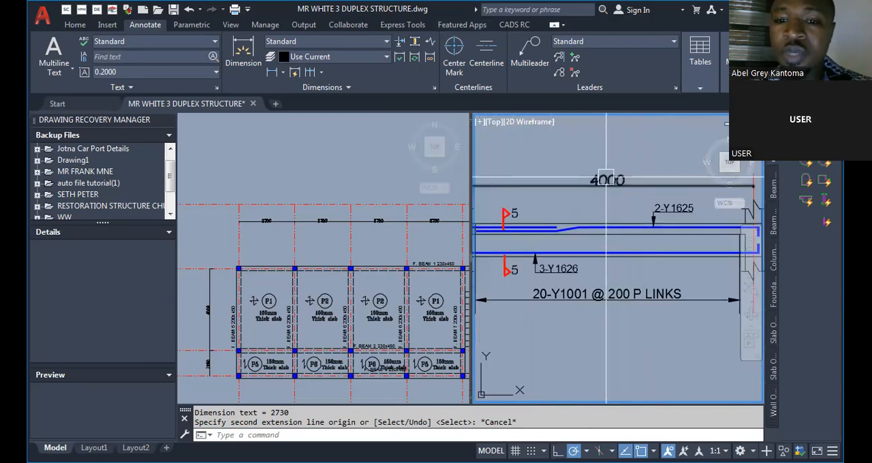
scroll(565, 182, "up", 2)
scroll(591, 193, "up", 2)
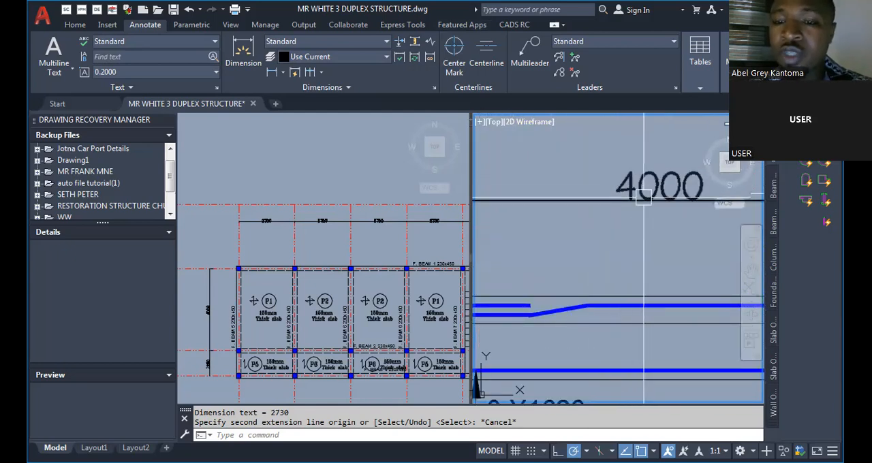
scroll(634, 198, "down", 4)
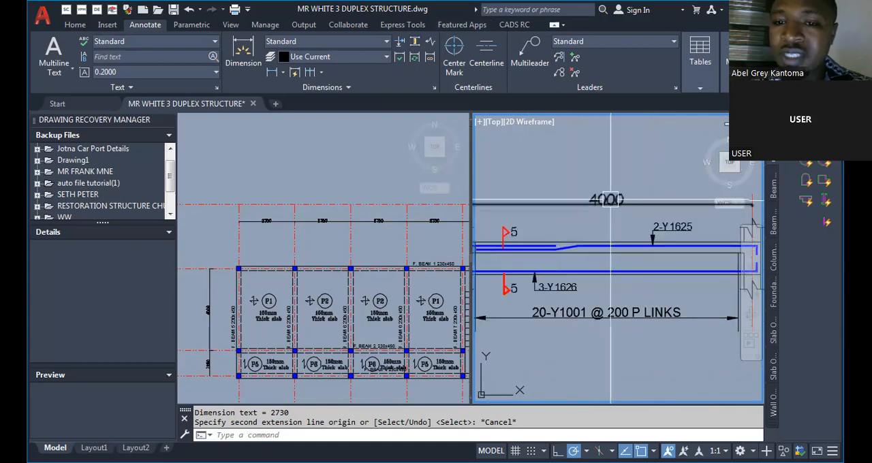
scroll(611, 199, "up", 3)
scroll(605, 198, "down", 3)
scroll(599, 193, "up", 4)
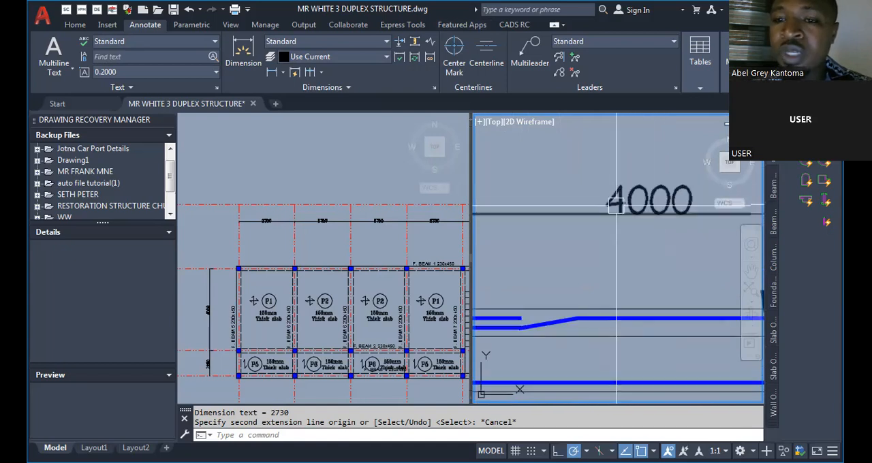
scroll(615, 206, "down", 2)
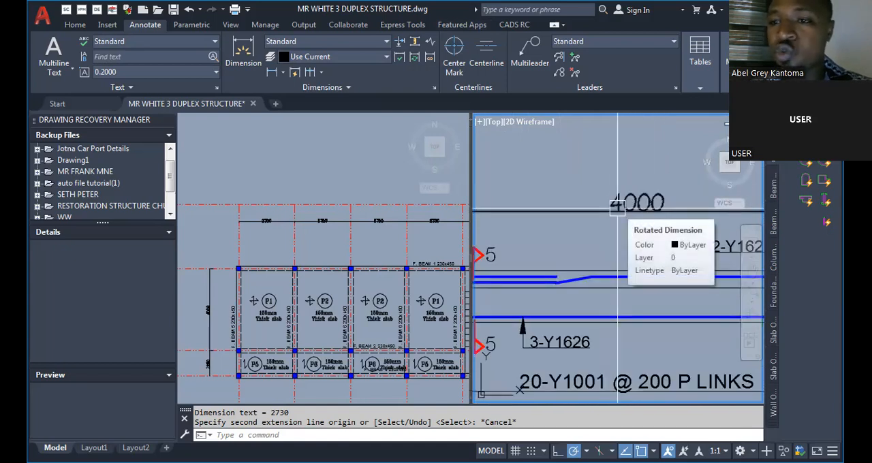
scroll(662, 226, "down", 3)
scroll(662, 225, "up", 3)
scroll(663, 197, "up", 2)
scroll(643, 218, "down", 6)
scroll(587, 181, "up", 6)
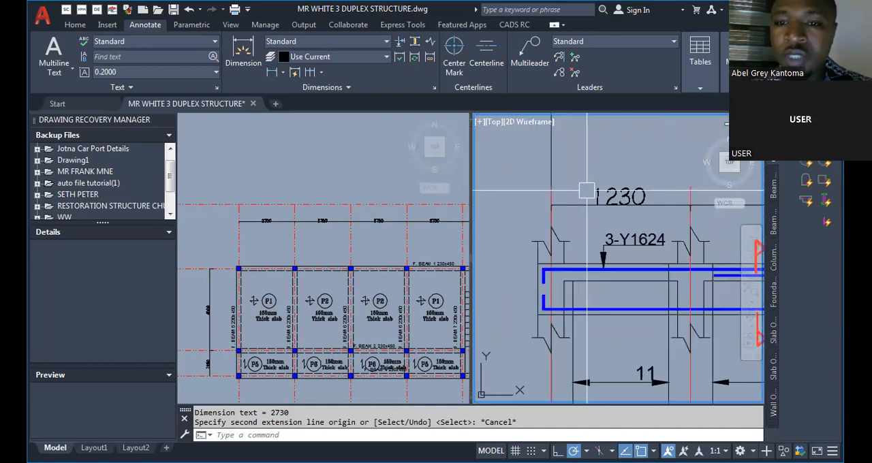
scroll(587, 191, "up", 2)
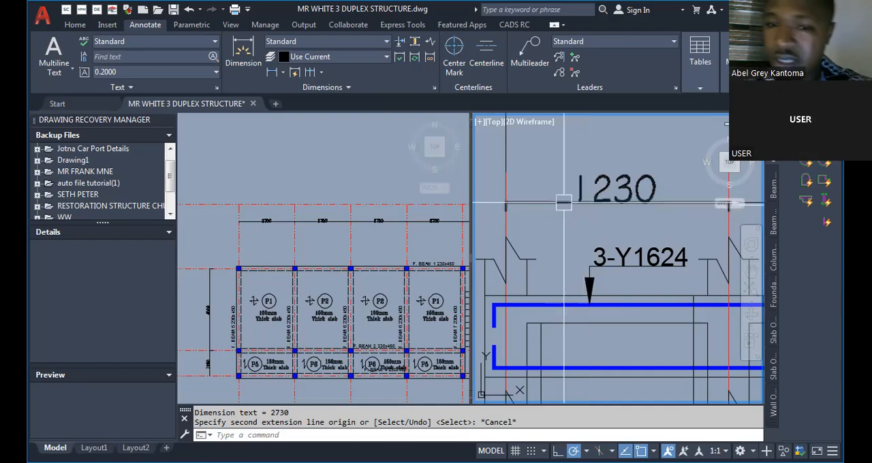
Change the link label of F.BEAM 12's first span to 14-Y1001 @ 200 P LINKS.
scroll(556, 206, "down", 5)
scroll(535, 225, "down", 4)
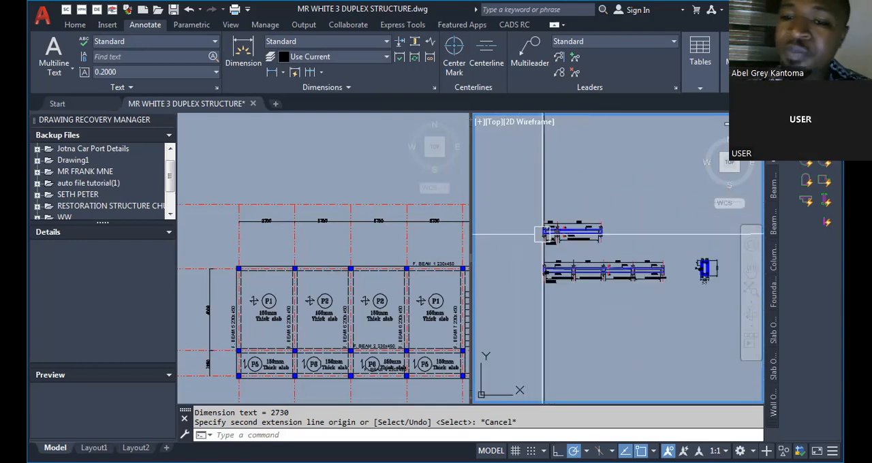
scroll(593, 249, "up", 8)
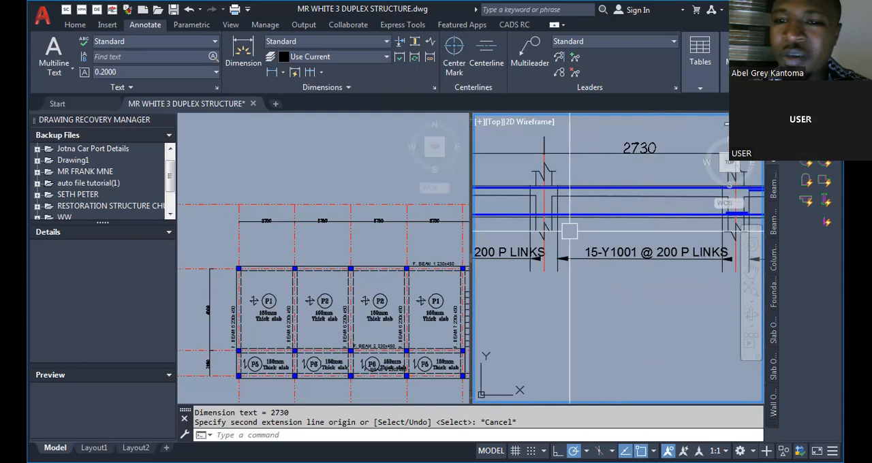
scroll(610, 272, "down", 4)
scroll(593, 279, "up", 2)
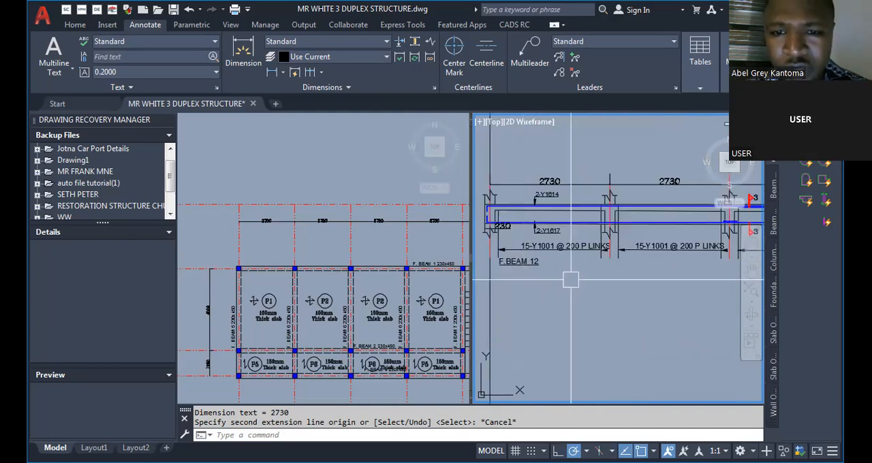
scroll(531, 282, "up", 5)
type("TEXT")
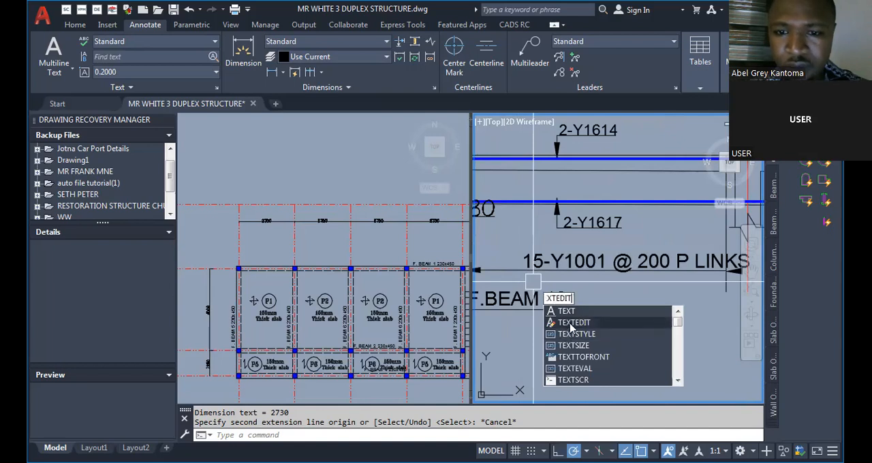
key("Return")
left_click(538, 264)
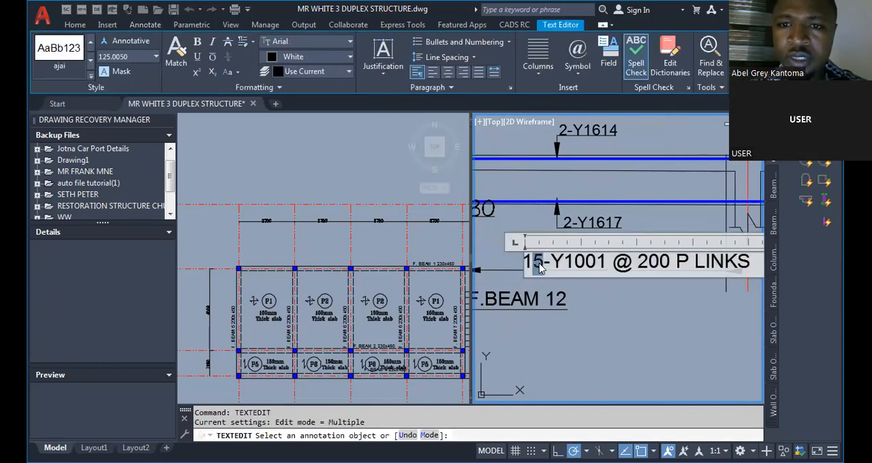
scroll(539, 264, "down", 2)
scroll(534, 266, "up", 2)
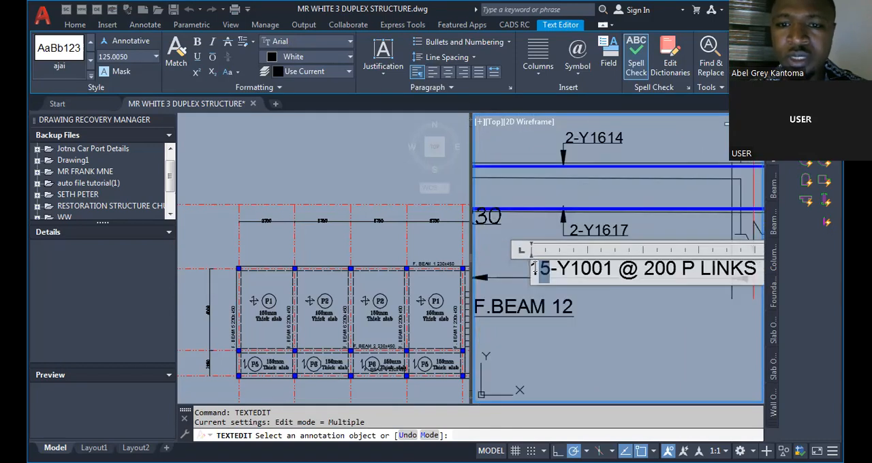
type("4")
left_click(587, 289)
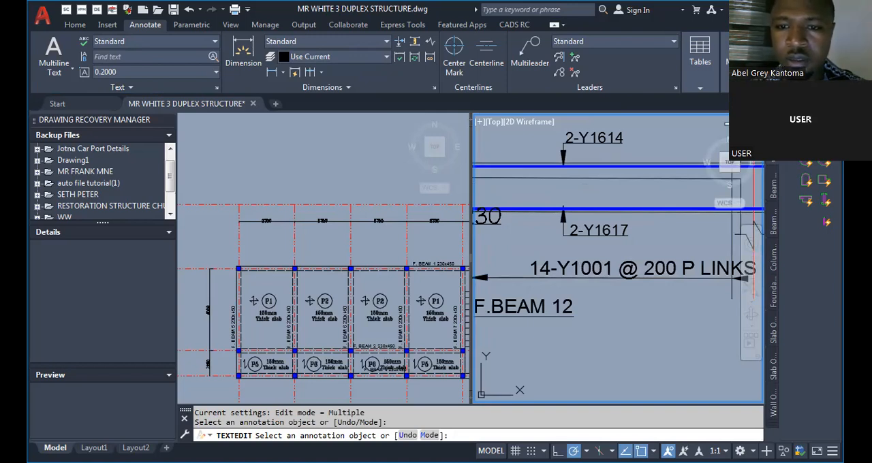
Edit the link labels of F.BEAM 12's remaining spans to read 14-Y1001 @ 200 P LINKS.
left_click(575, 268)
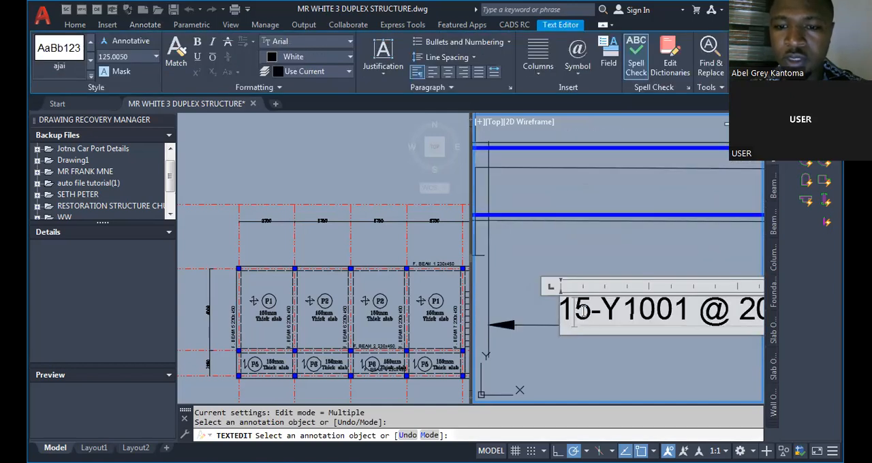
left_click(575, 260)
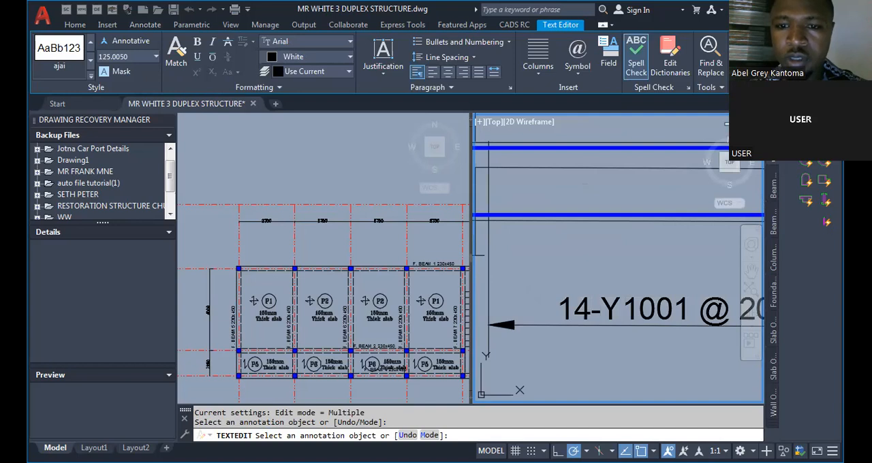
left_click(556, 308)
left_click_drag(549, 304, 571, 305)
type("4")
left_click(558, 225)
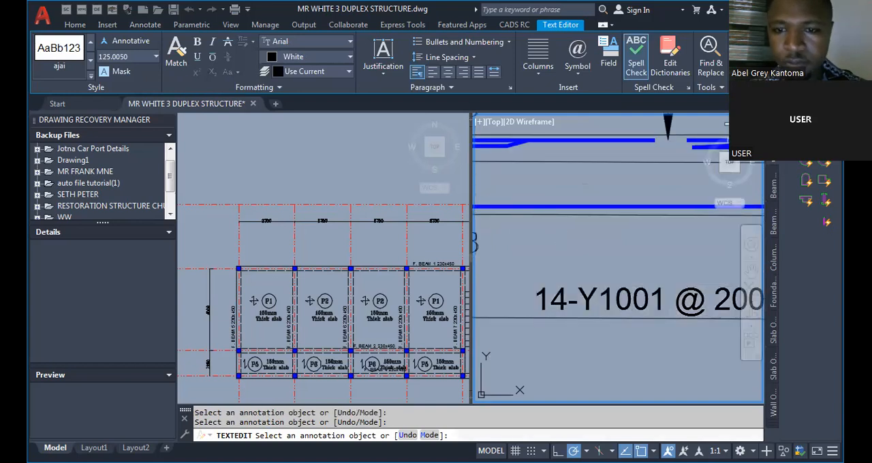
left_click(628, 291)
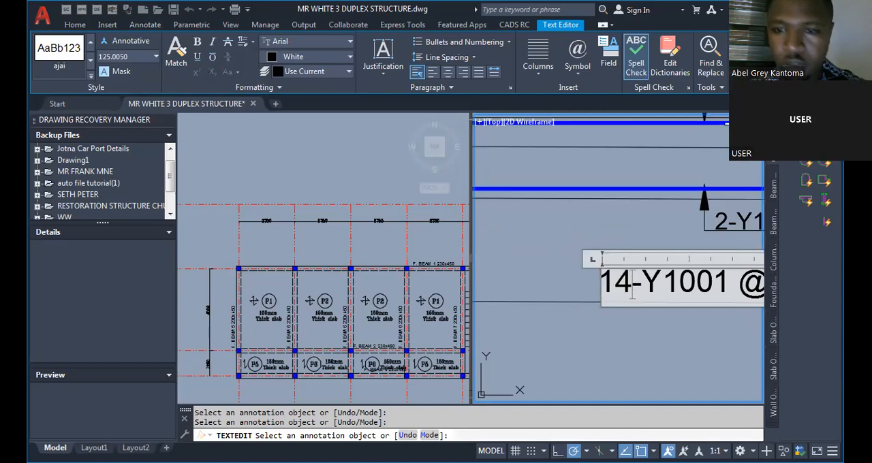
left_click(629, 199)
key("Escape")
Examine F.BEAM 12's spans, checking the link labels and the first span's top and bottom bar labels.
scroll(655, 275, "down", 7)
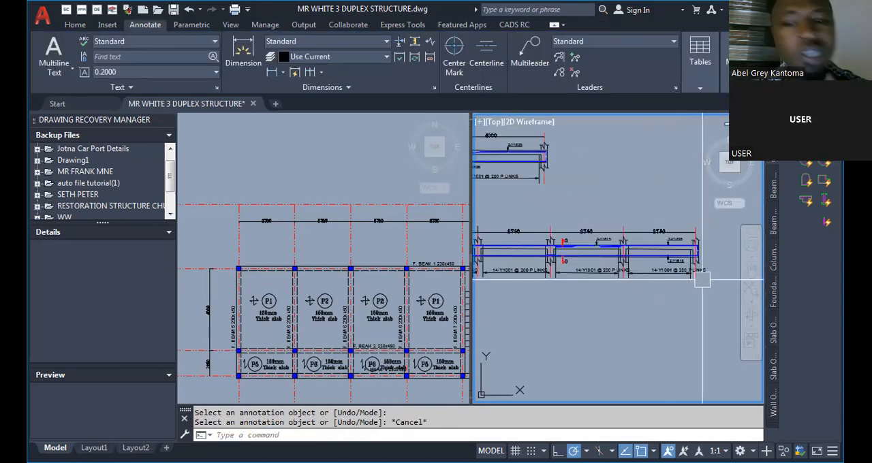
scroll(656, 249, "up", 4)
scroll(619, 281, "down", 5)
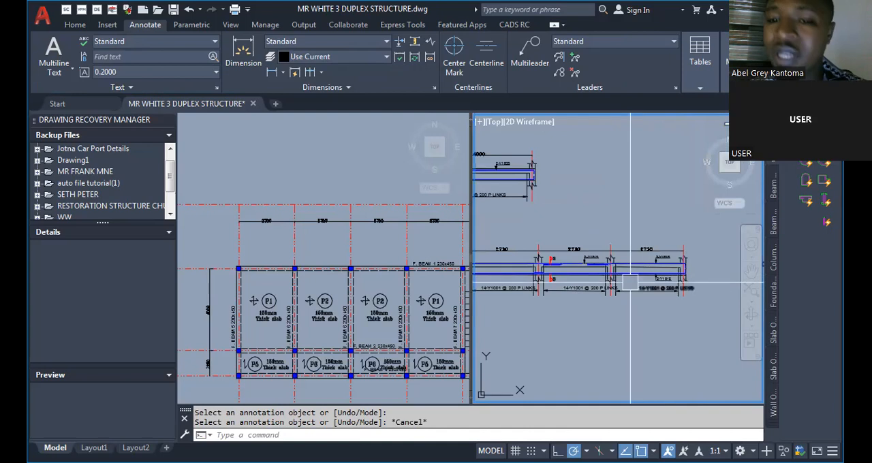
scroll(501, 280, "up", 6)
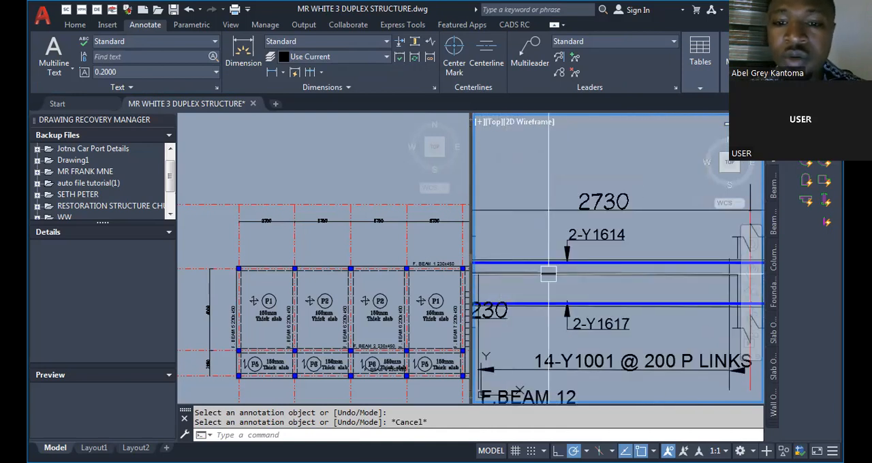
scroll(578, 232, "up", 2)
scroll(579, 232, "down", 5)
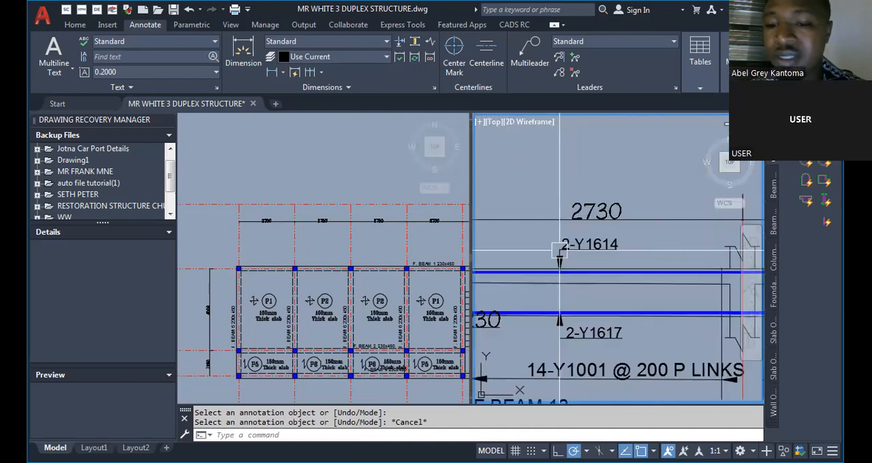
scroll(559, 264, "up", 2)
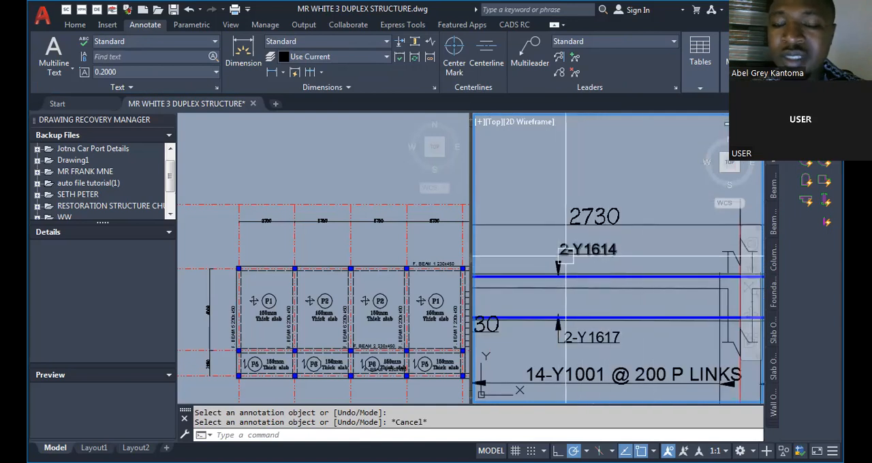
scroll(602, 250, "down", 7)
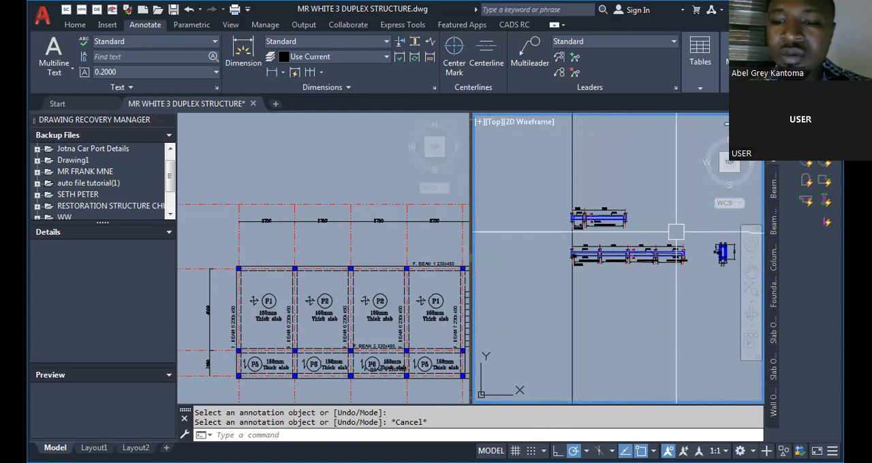
Copy a section mark to the start of F.BEAM 12's second span.
middle_click_drag(727, 249, 678, 271)
scroll(685, 275, "up", 2)
scroll(687, 276, "down", 2)
scroll(560, 276, "up", 2)
scroll(501, 150, "up", 2)
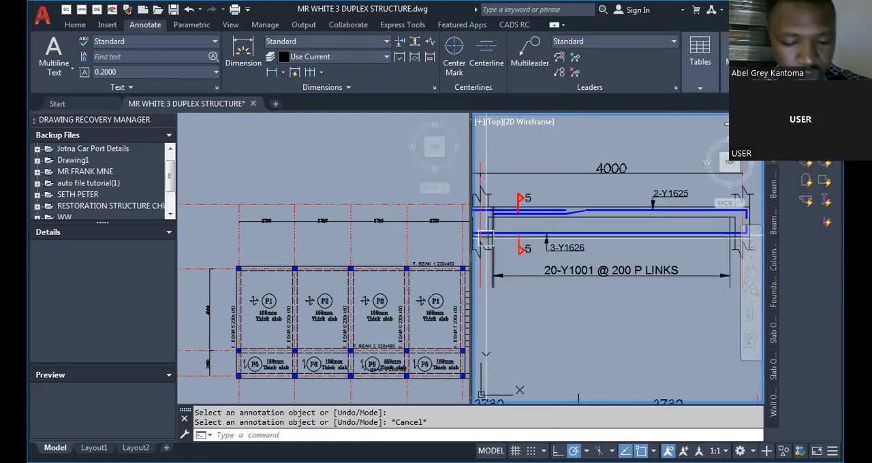
type("Co")
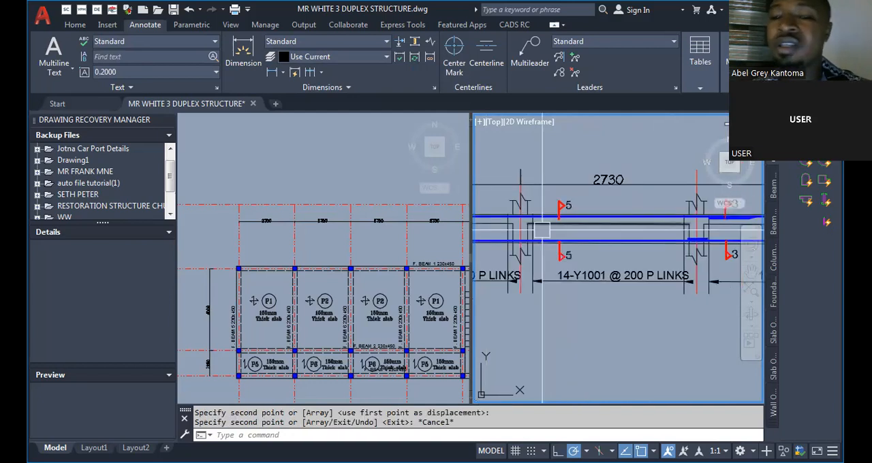
scroll(566, 293, "down", 5)
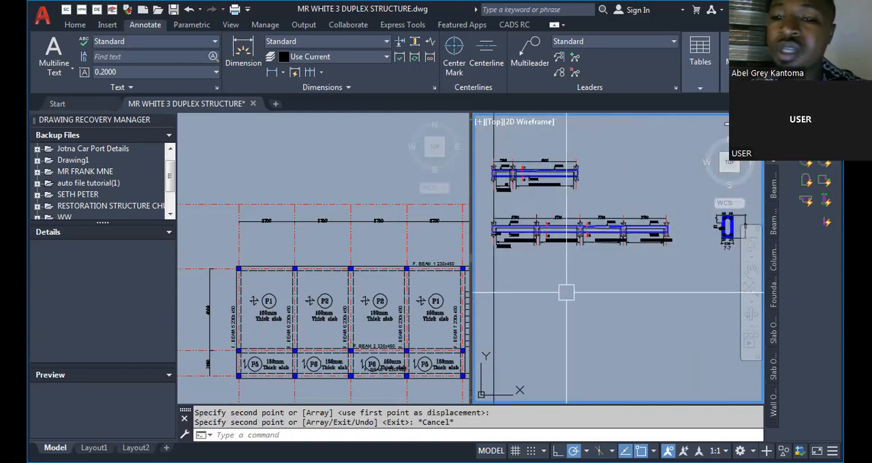
Examine the 7-7 beam cross-section beside F.BEAM 12, checking its bars, link and dimensions.
scroll(566, 293, "down", 4)
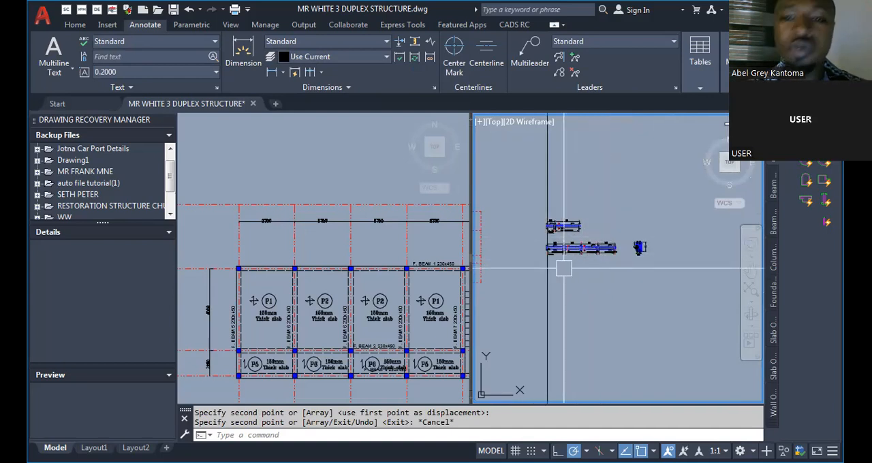
scroll(600, 256, "up", 4)
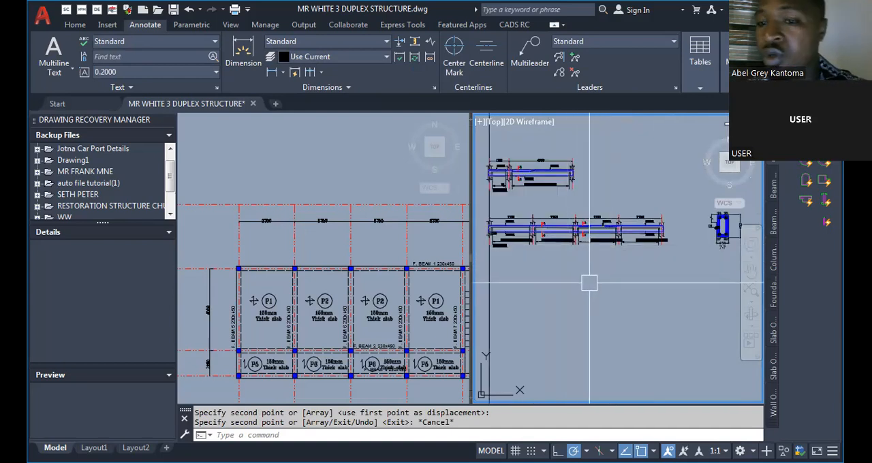
scroll(726, 229, "up", 3)
scroll(728, 214, "up", 2)
scroll(485, 269, "down", 4)
scroll(555, 230, "up", 7)
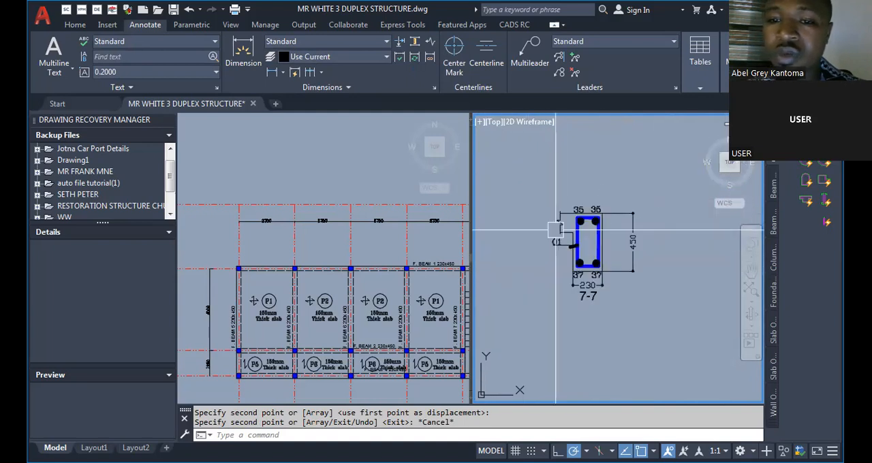
scroll(614, 286, "down", 5)
scroll(611, 298, "up", 4)
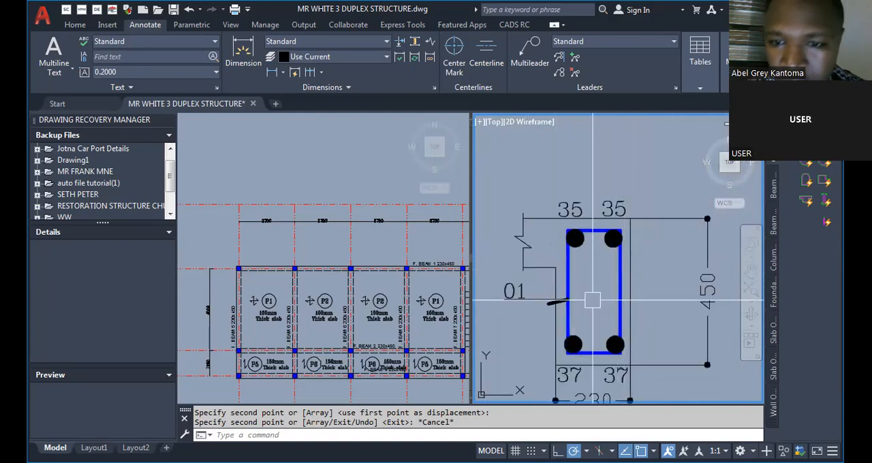
scroll(611, 298, "down", 6)
scroll(629, 307, "down", 1)
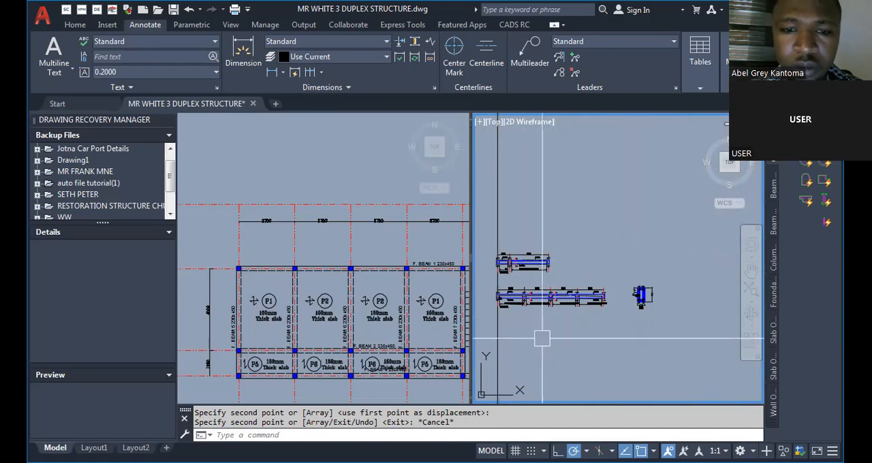
Copy the 7-7 cross-section to beside the two-span F.BEAM 14 detail.
scroll(518, 302, "up", 2)
scroll(517, 302, "up", 2)
scroll(516, 317, "down", 2)
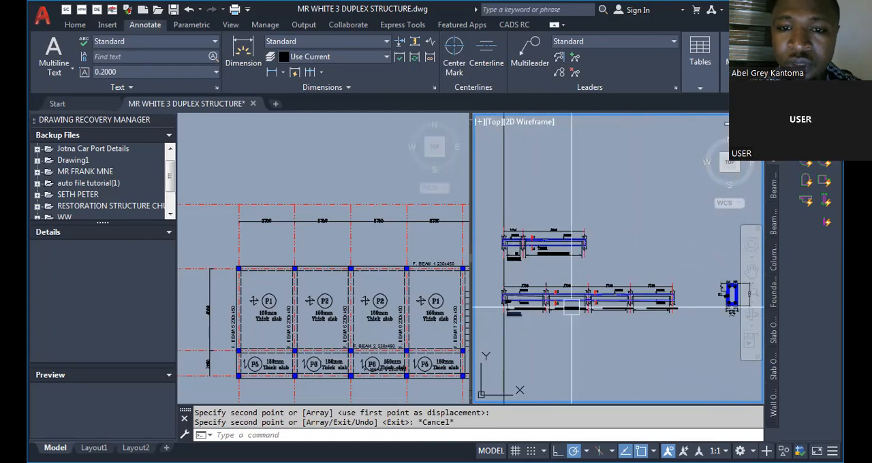
scroll(587, 321, "down", 2)
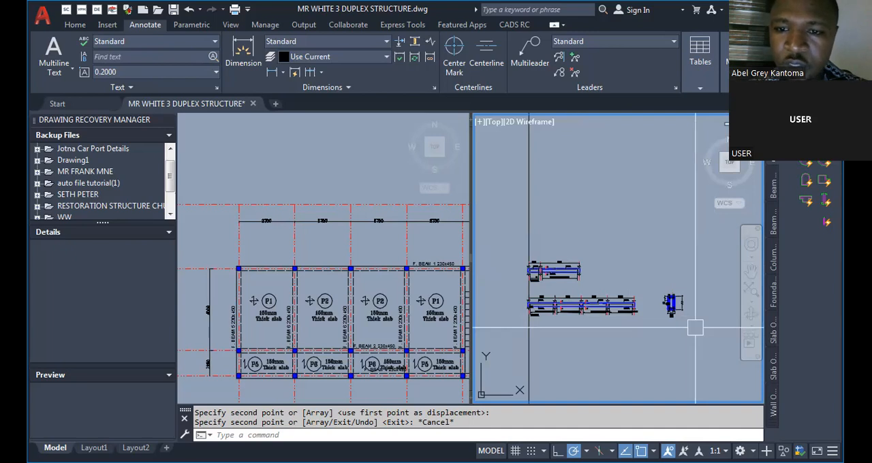
scroll(695, 328, "up", 5)
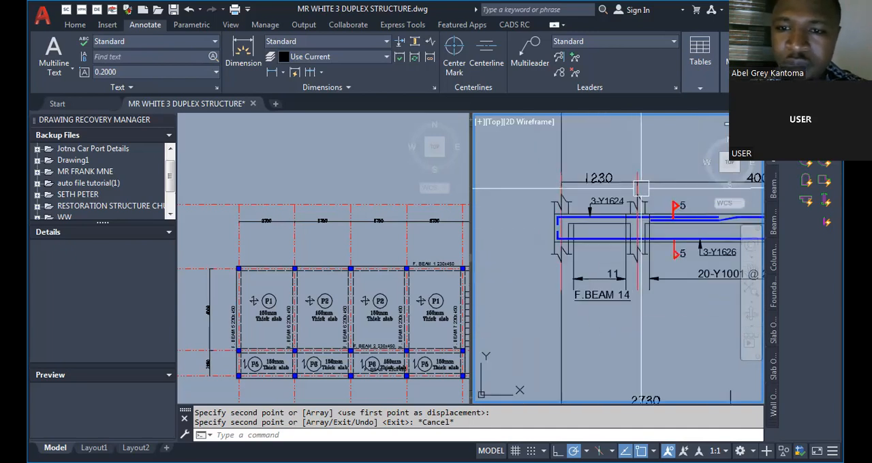
Change the F.BEAM 14 detail's title to F.BEAM 7.
scroll(210, 330, "up", 4)
scroll(306, 320, "up", 4)
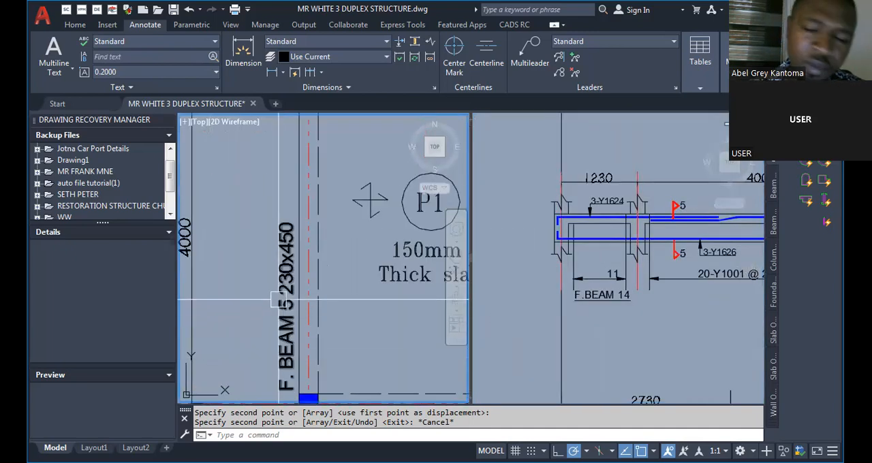
scroll(326, 247, "down", 6)
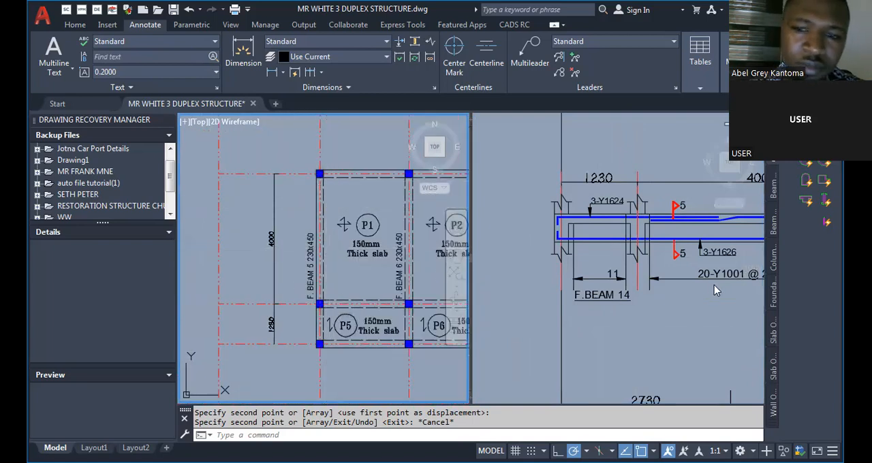
left_click(625, 326)
type("tex")
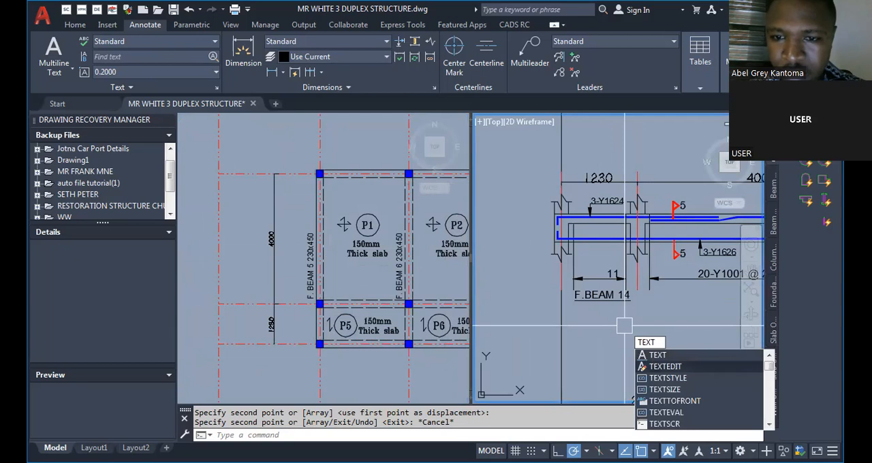
left_click(665, 367)
left_click(611, 295)
left_click_drag(611, 279, 660, 293)
type("7")
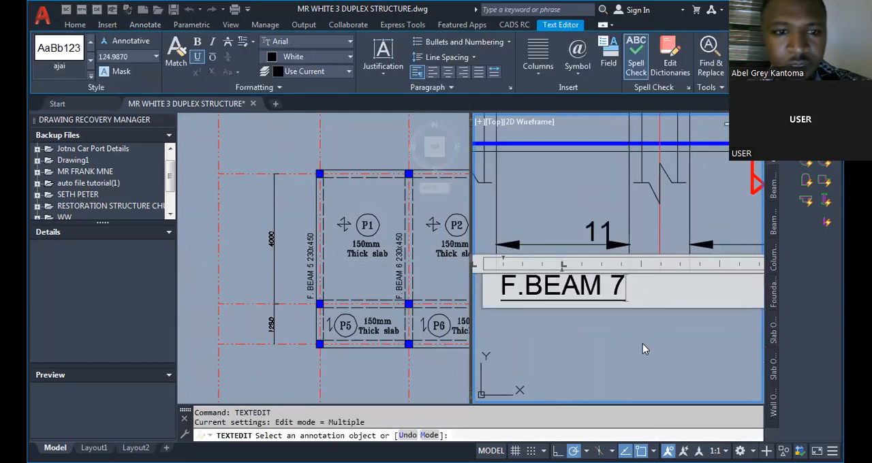
left_click(642, 343)
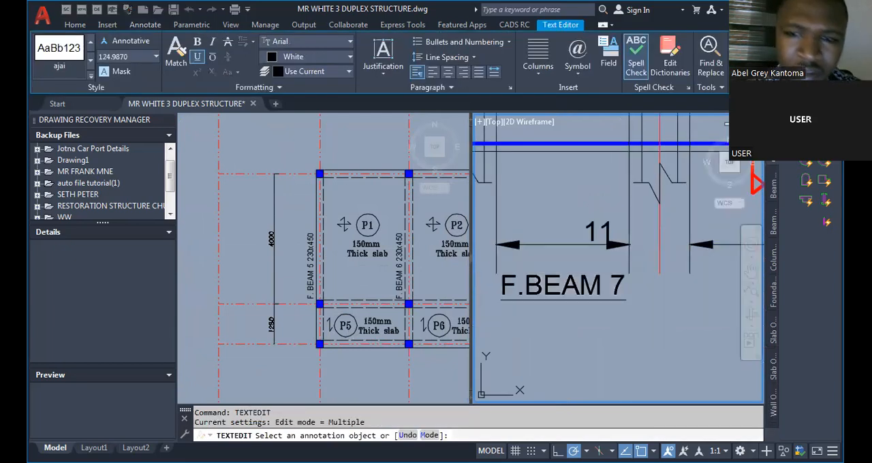
Correct the two-span beam detail's title to F.BEAM 5 to match the layout.
left_click(612, 293)
left_click_drag(611, 293, 631, 290)
type("5")
left_click(628, 324)
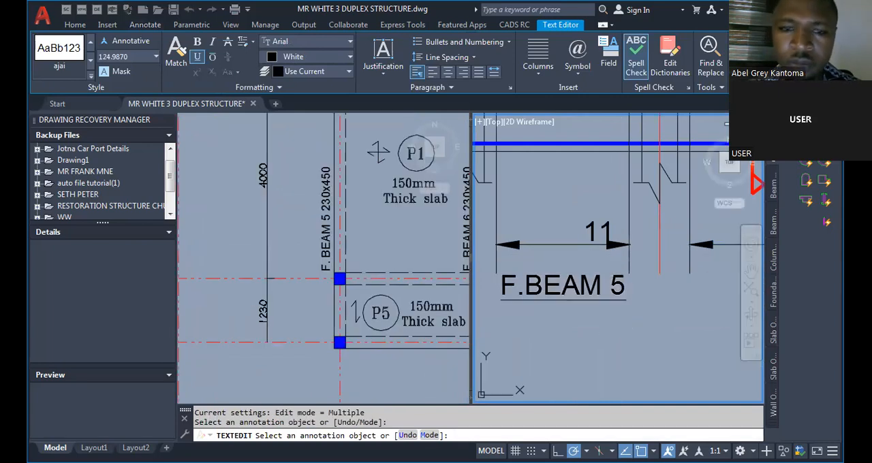
scroll(612, 328, "down", 4)
key("Escape")
Draw a circle about 797 mm in radius around the column at F. BEAM 5's lower end on the layout.
left_click(262, 300)
scroll(266, 307, "down", 5)
scroll(278, 307, "up", 3)
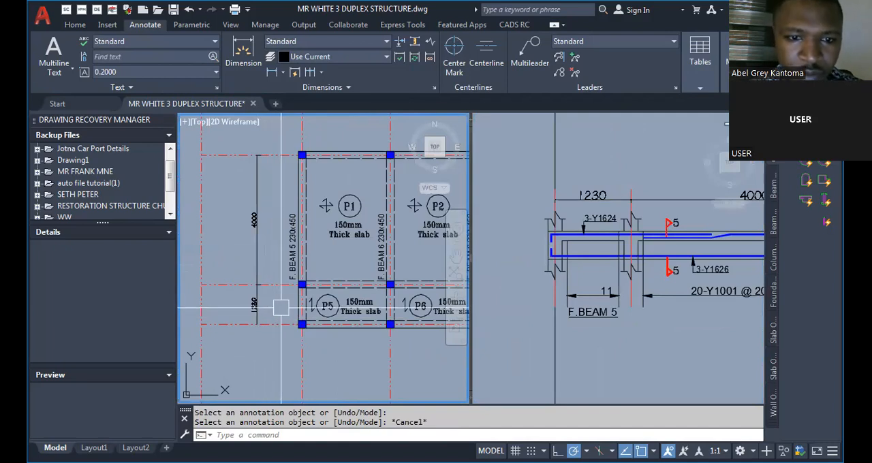
scroll(281, 308, "up", 2)
type("c")
key("Return")
left_click(302, 324)
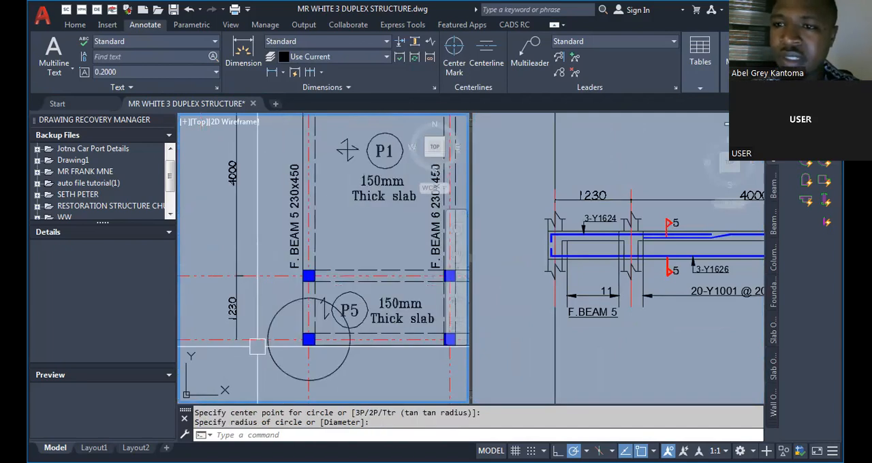
Draw a circle about 771 mm in radius around the column at F. BEAM 5's upper end on the layout.
scroll(257, 347, "down", 2)
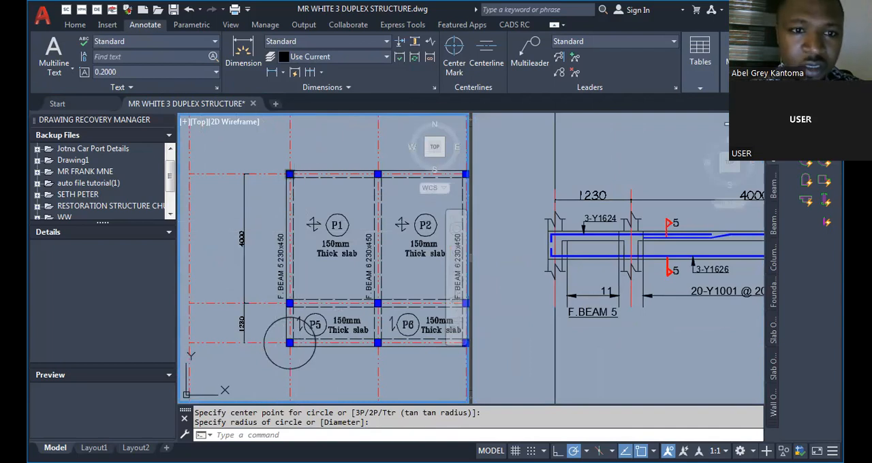
middle_click_drag(304, 293, 258, 318)
type("c")
key("Return")
left_click(244, 198)
left_click(256, 221)
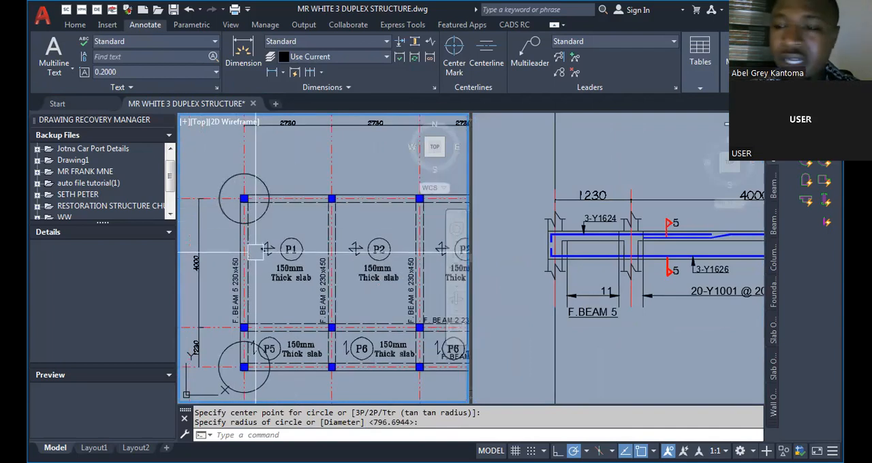
Examine the 7-7 cross-section beside F.BEAM 5 and the beams and slab panels on the layout.
left_click(683, 354)
scroll(519, 268, "down", 6)
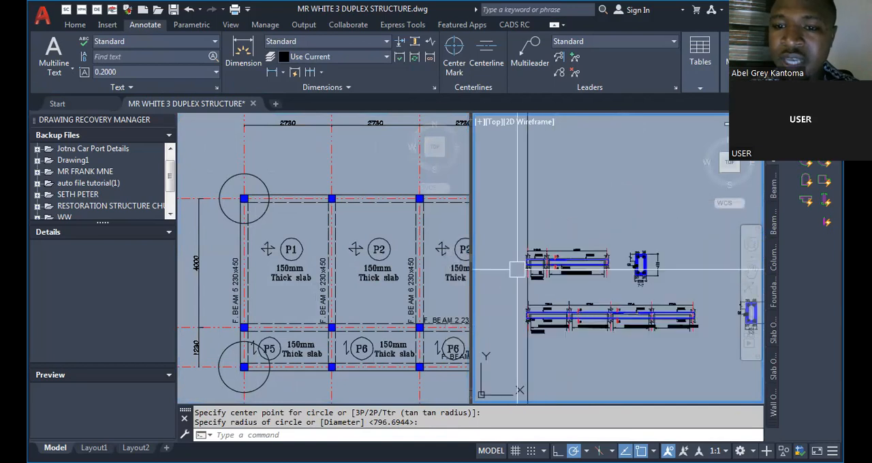
scroll(633, 265, "up", 4)
scroll(675, 255, "up", 2)
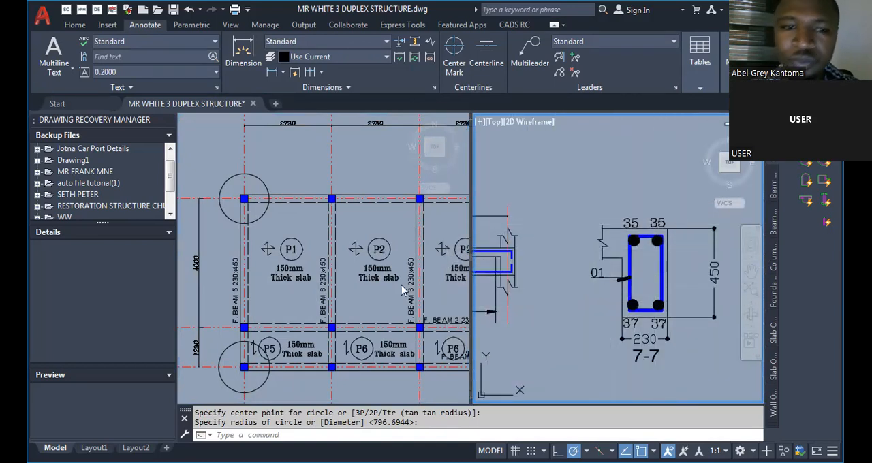
left_click(354, 289)
scroll(288, 223, "down", 3)
scroll(295, 294, "up", 2)
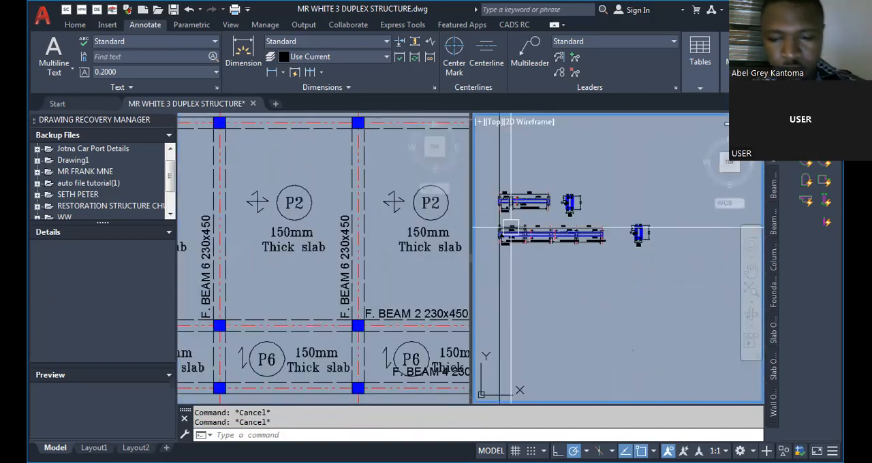
type("c")
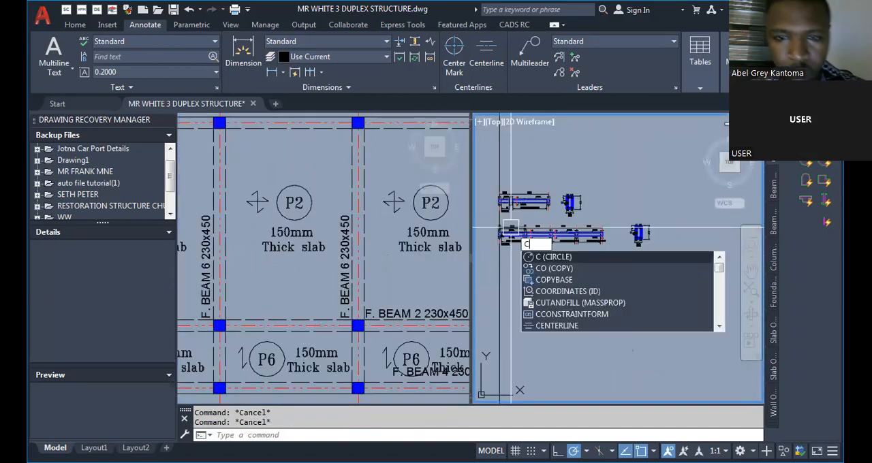
key("Escape")
scroll(505, 255, "up", 6)
type("tex")
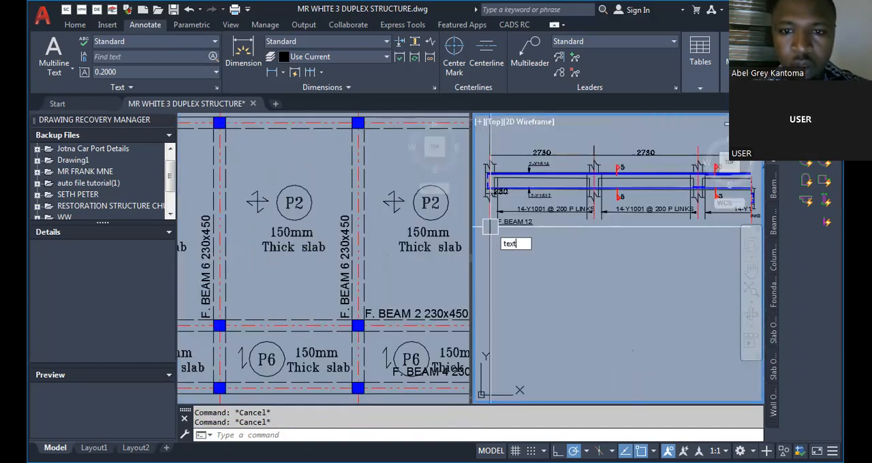
type("t")
key("Return")
Rename the F.BEAM 12 detail as F.BEAM 2.
scroll(507, 223, "up", 4)
type("TEXTEDIT")
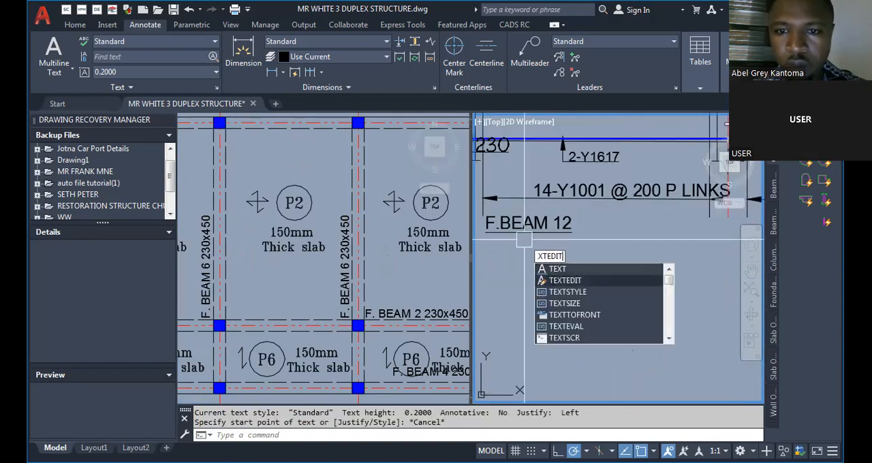
key("Return")
left_click(528, 230)
left_click_drag(553, 225, 577, 228)
type("2")
left_click(581, 275)
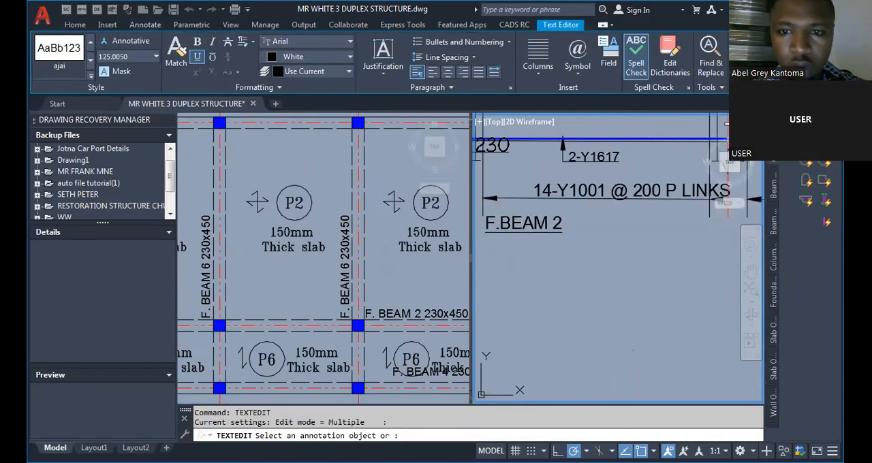
key("Escape")
scroll(554, 271, "down", 4)
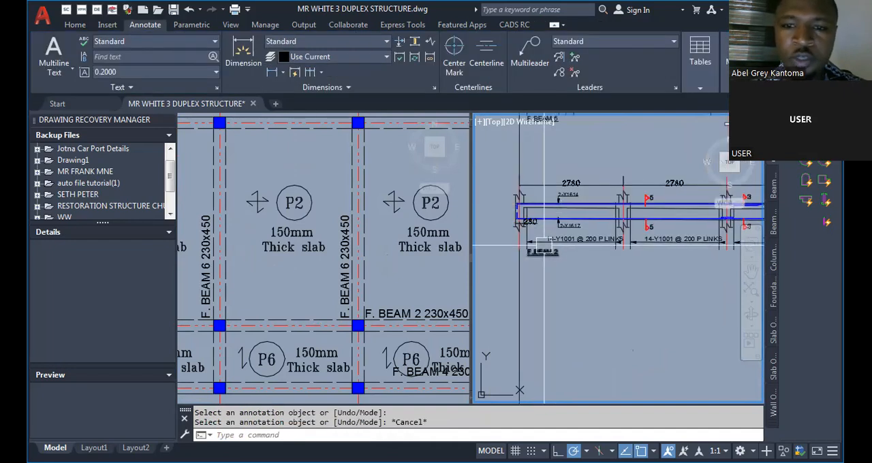
Draw a circle about 431 mm in radius around the layout column where F. BEAM 2 starts on F. BEAM 5.
left_click(430, 280)
scroll(324, 259, "down", 3)
scroll(268, 285, "up", 3)
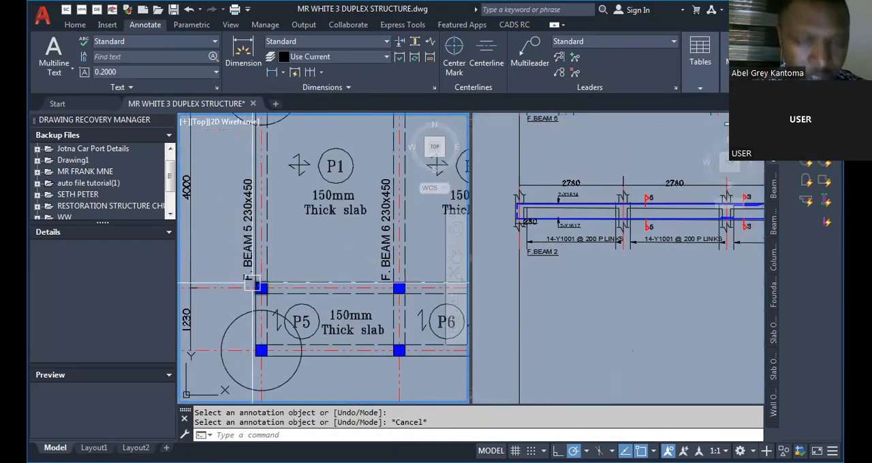
left_click(262, 287)
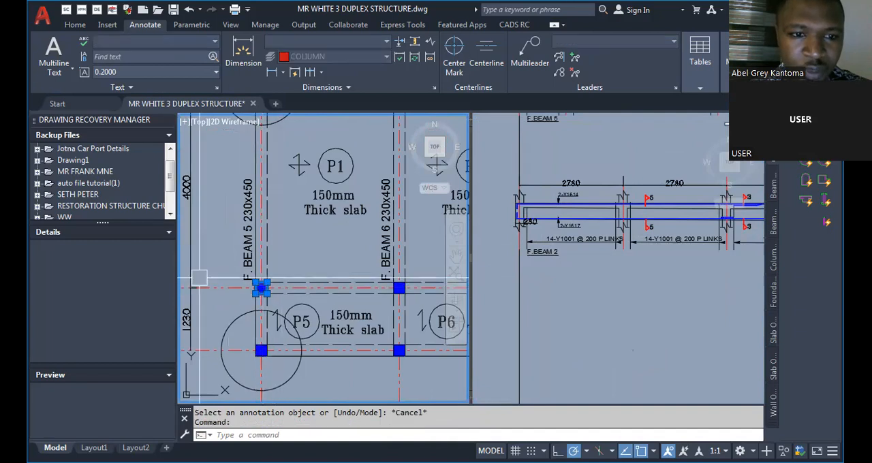
scroll(192, 277, "down", 4)
left_click(433, 280)
key("Escape")
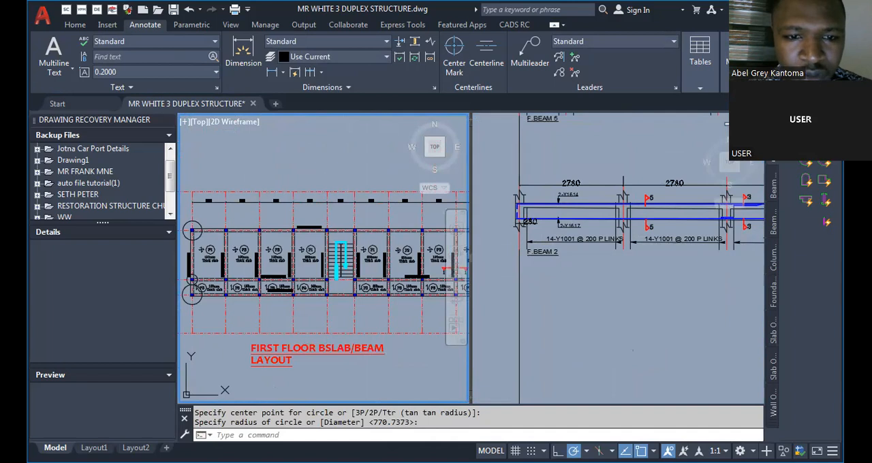
Draw a circle around the column at F. BEAM 2's far end, beside the staircase on F. BEAM 7.
scroll(280, 284, "up", 4)
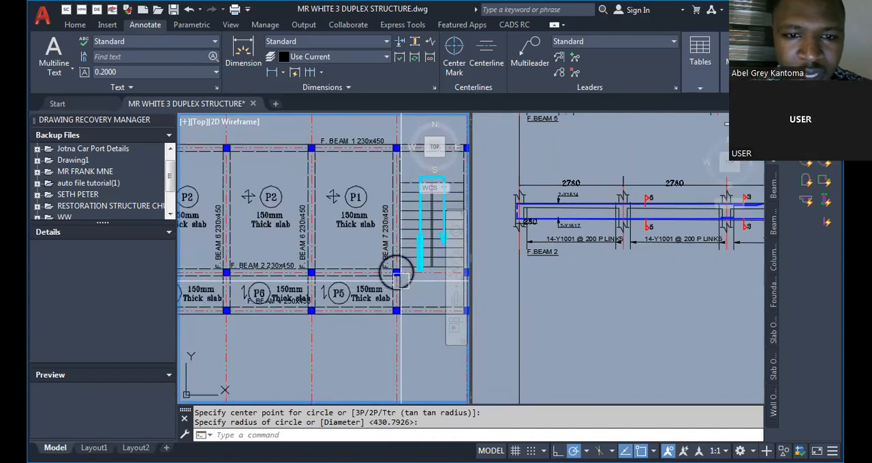
scroll(398, 272, "down", 4)
scroll(286, 280, "up", 4)
scroll(279, 286, "down", 3)
scroll(276, 291, "up", 3)
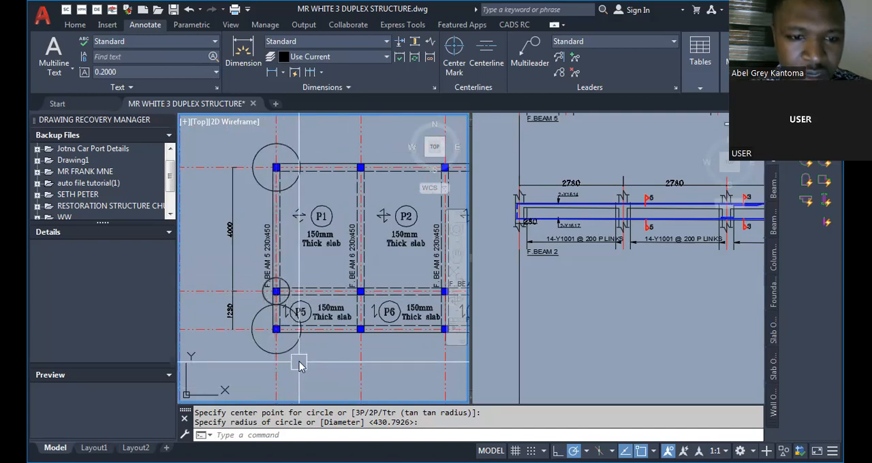
Erase the circle around the column at F. BEAM 5's lower end on the layout.
type("e")
key("Return")
left_click(252, 332)
key("Return")
scroll(250, 332, "down", 2)
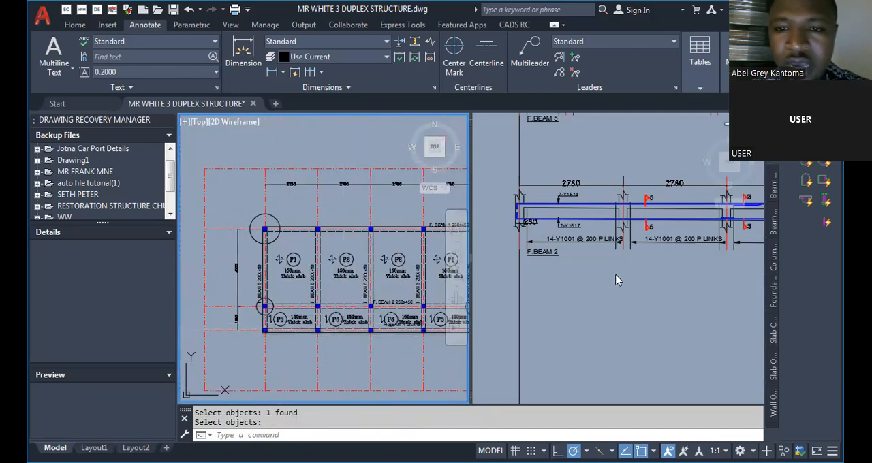
Erase the 7-7 cross-section beside F.BEAM 2 and find the 6-6 cross-section on beam sheet 06.
left_click(549, 309)
scroll(542, 309, "down", 8)
scroll(655, 306, "up", 5)
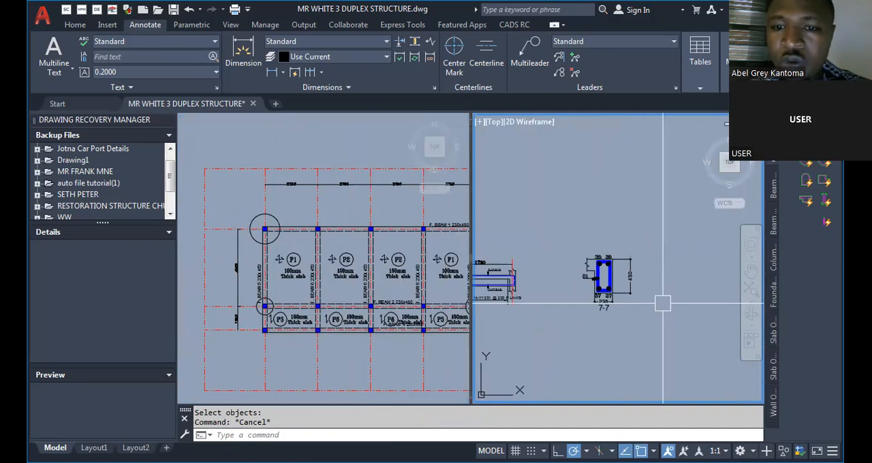
scroll(640, 305, "down", 10)
scroll(609, 228, "up", 8)
scroll(559, 204, "up", 5)
scroll(599, 232, "down", 5)
scroll(593, 324, "up", 5)
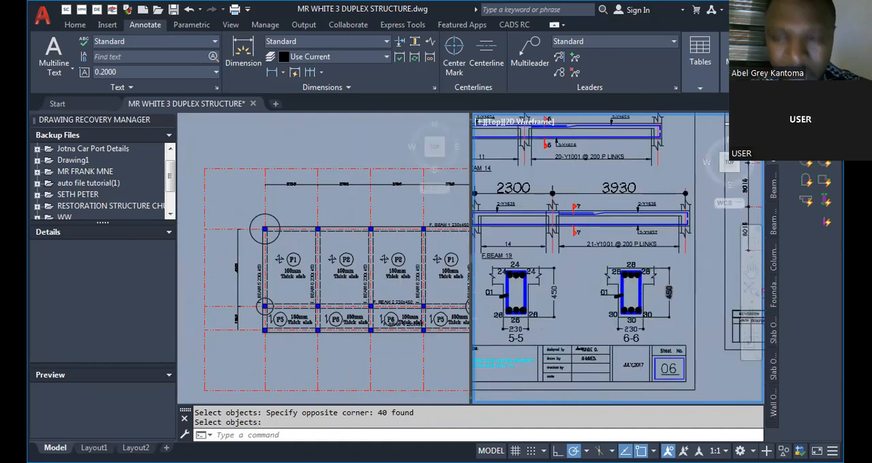
scroll(669, 292, "up", 3)
type("c")
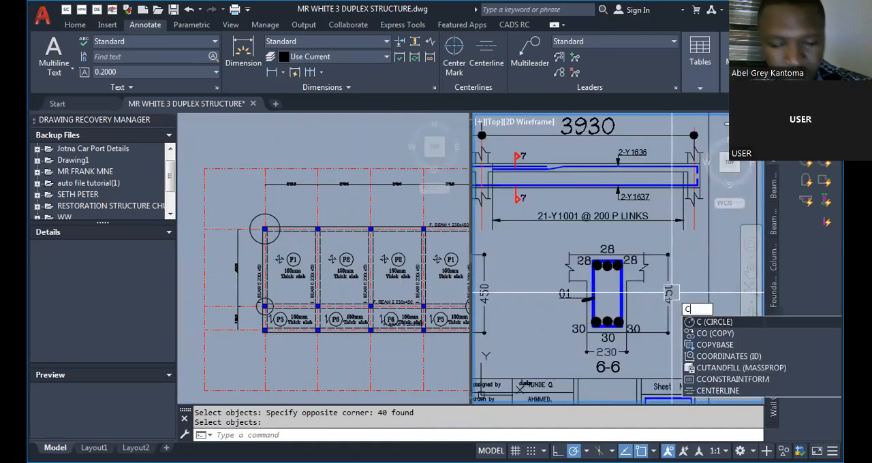
key("Return")
key("Escape")
type("cco")
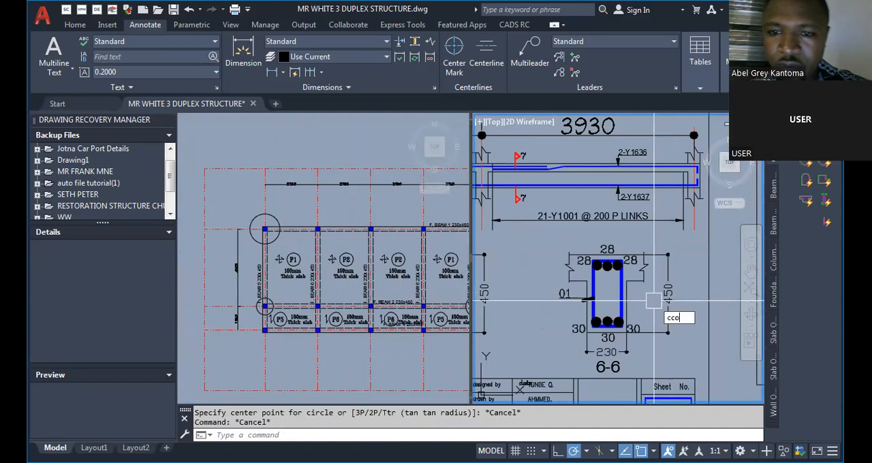
key("Escape")
Copy the 6-6 cross-section from beam sheet 06 to beside the F.BEAM 2 detail.
type("co")
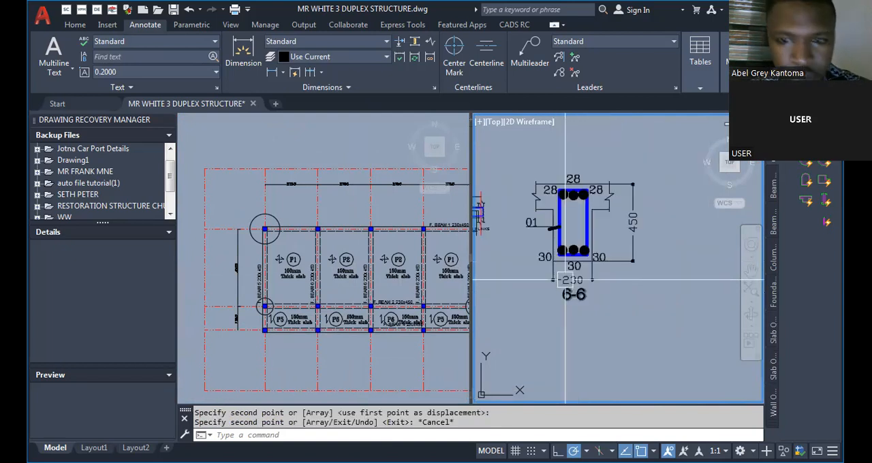
scroll(565, 280, "up", 5)
scroll(570, 320, "down", 8)
scroll(570, 320, "up", 5)
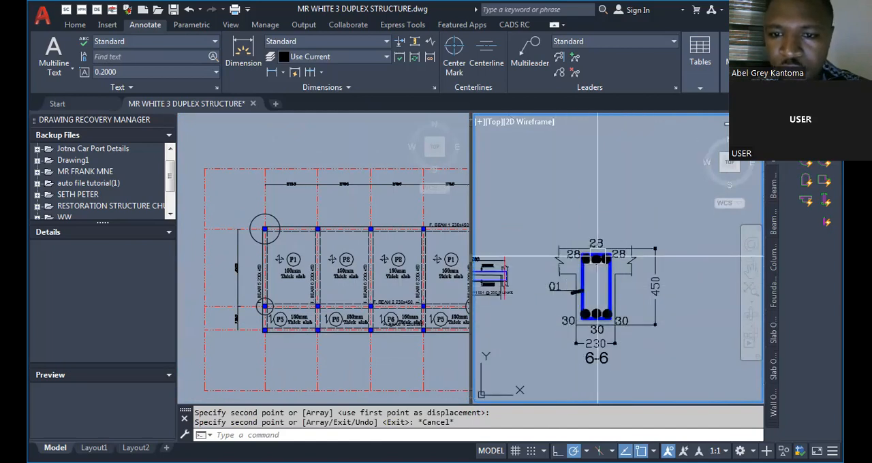
scroll(550, 287, "down", 4)
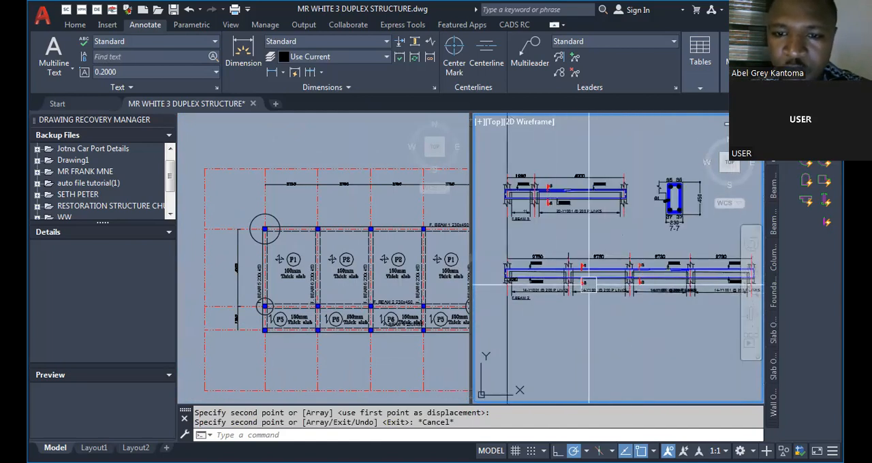
scroll(550, 288, "down", 4)
scroll(536, 264, "up", 6)
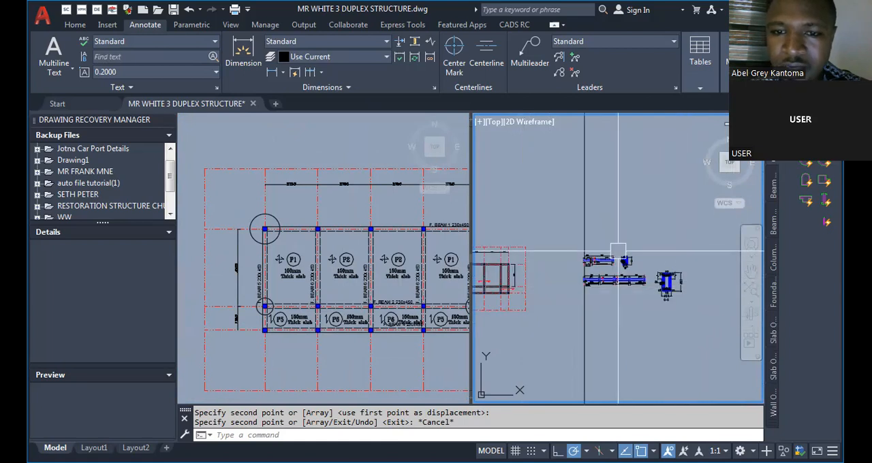
Add a linear dimension across the width of the 7-7 cross-section beside F.BEAM 5.
scroll(536, 265, "down", 2)
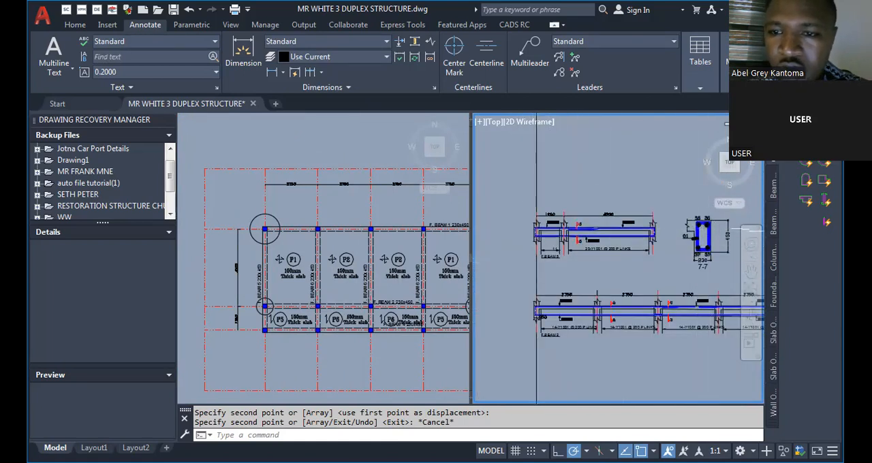
scroll(692, 257, "up", 4)
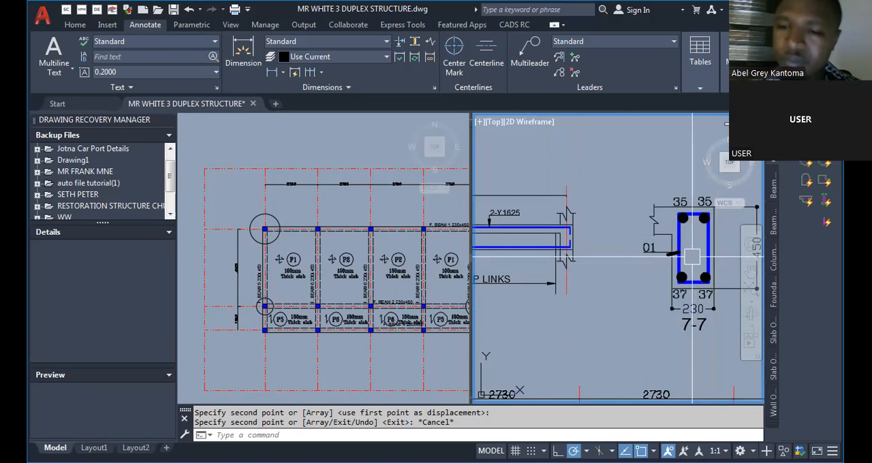
scroll(693, 257, "down", 2)
scroll(681, 274, "up", 2)
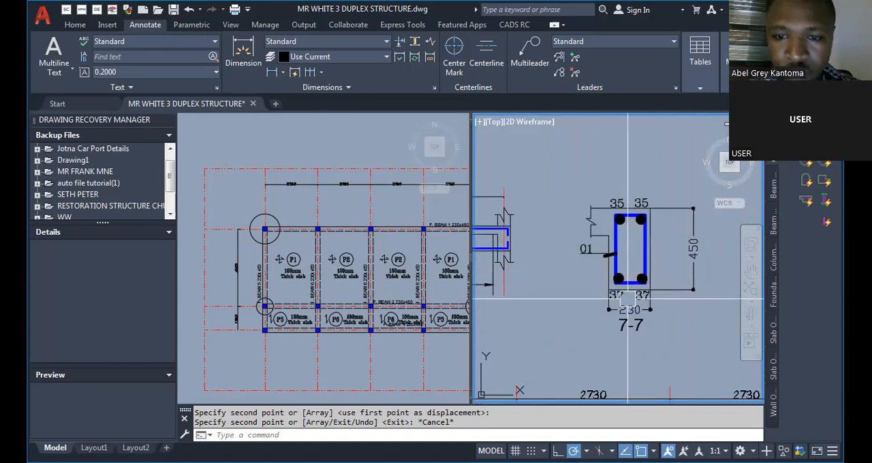
key("Escape")
key("Escape")
scroll(627, 298, "up", 4)
type("DLi")
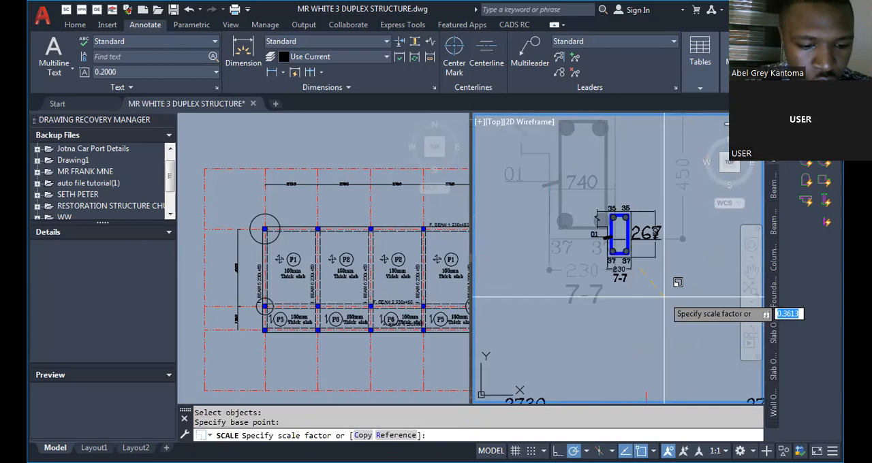
Scale the 7-7 cross-section by a factor of 230/740 and move it next to the end of F.BEAM 5.
type("230/")
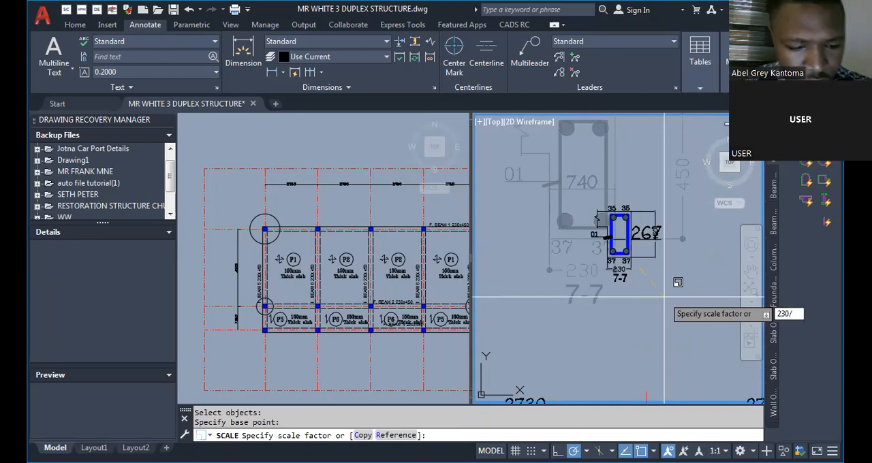
type("740")
key("Return")
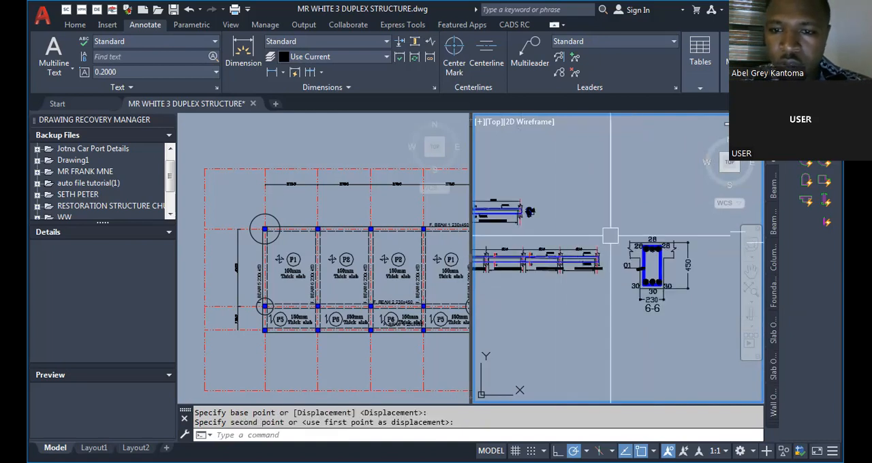
scroll(715, 277, "up", 2)
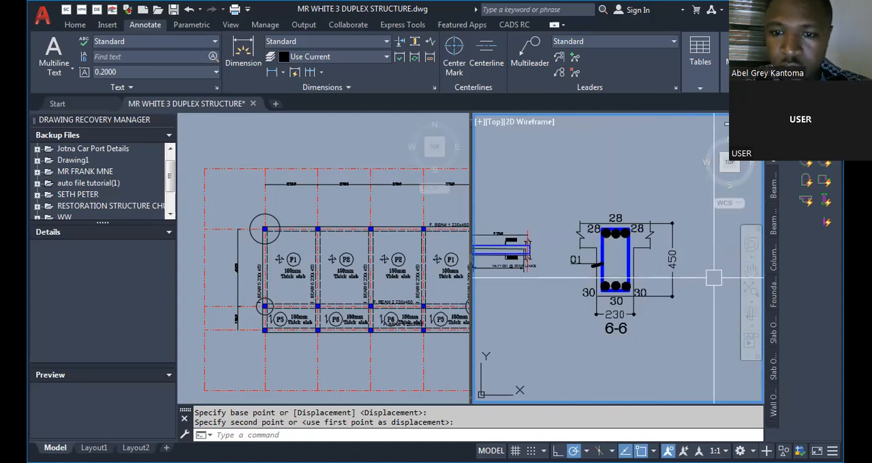
Add a linear dimension across the width of the 6-6 cross-section beside F.BEAM 2.
key("Escape")
key("Escape")
type("DLI")
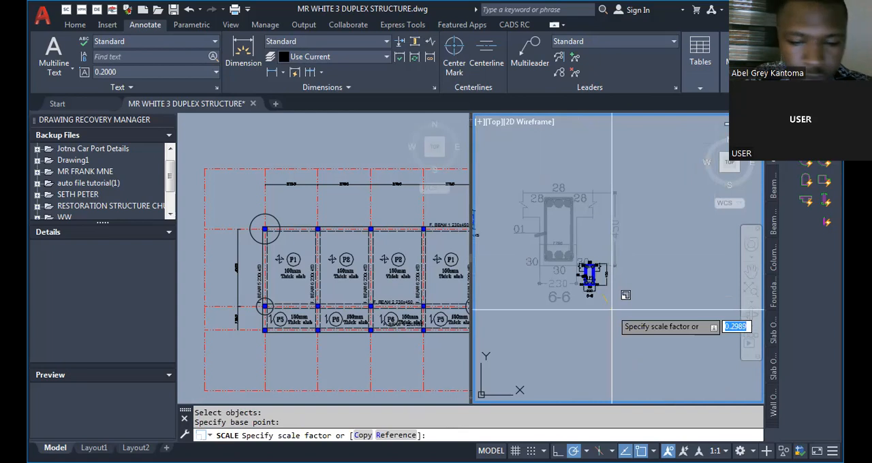
Scale the 6-6 cross-section by a factor of 230/1730 and move it next to the end of F.BEAM 2.
type("230/1")
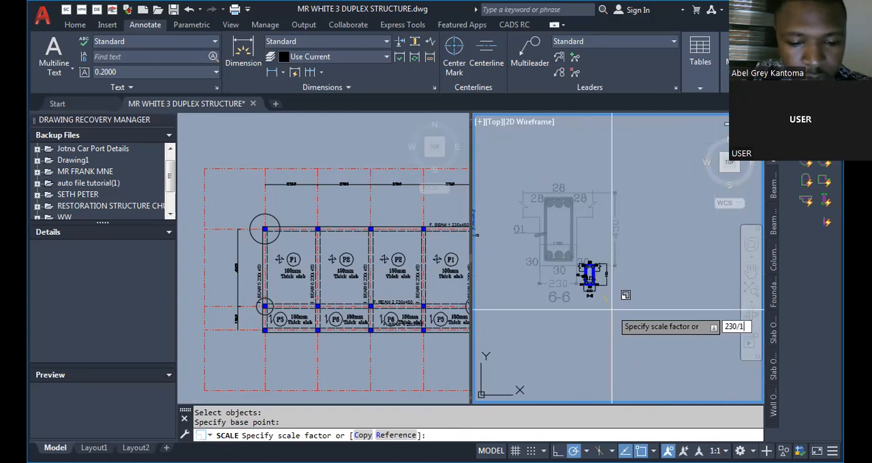
type("730")
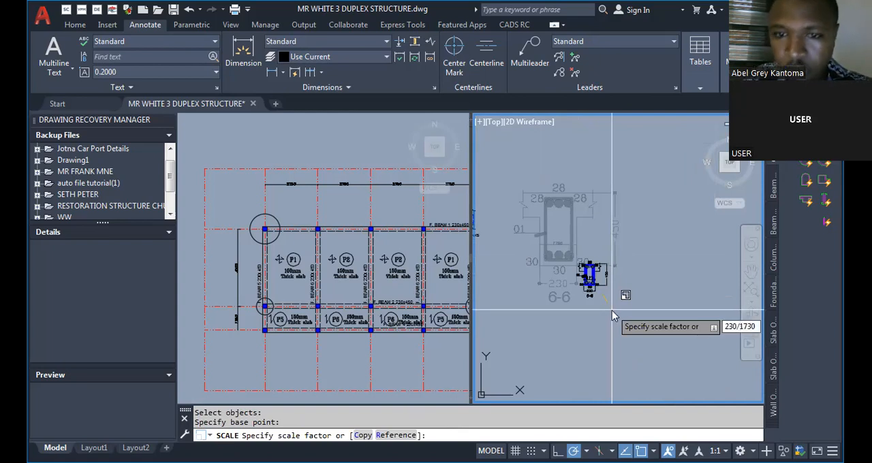
key("Return")
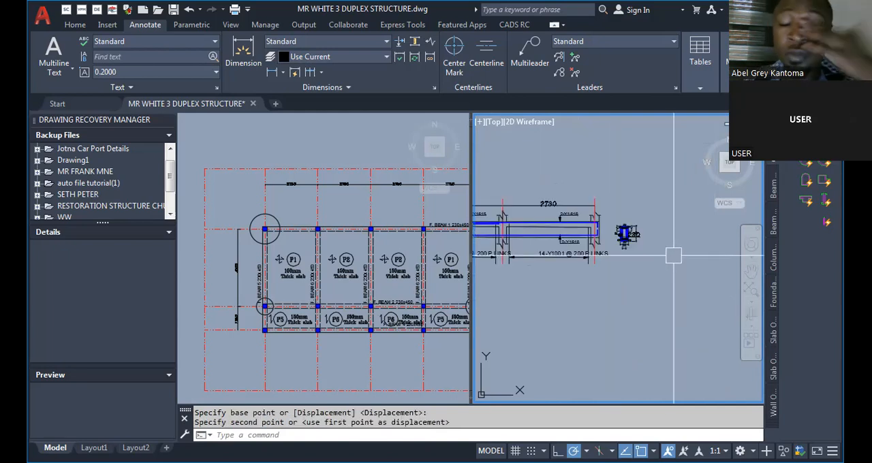
scroll(661, 297, "down", 5)
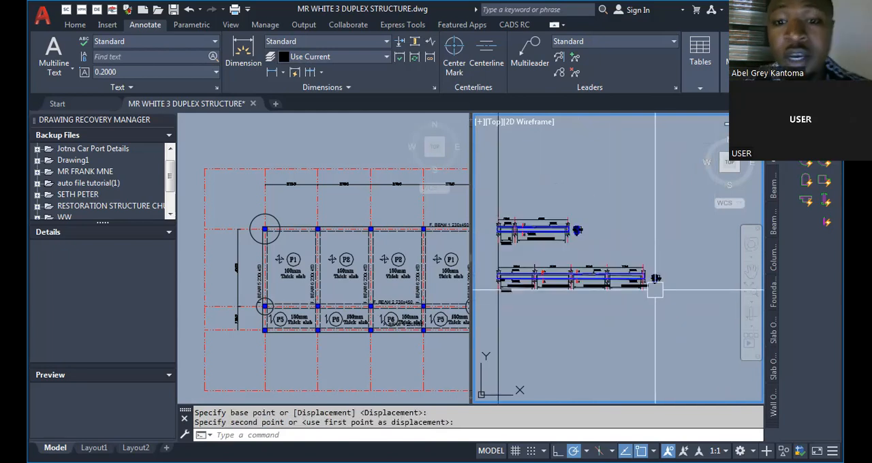
Examine the F.BEAM 2 detail's reinforcement bars, bar labels and section marks along its spans.
scroll(656, 289, "up", 5)
scroll(551, 227, "down", 3)
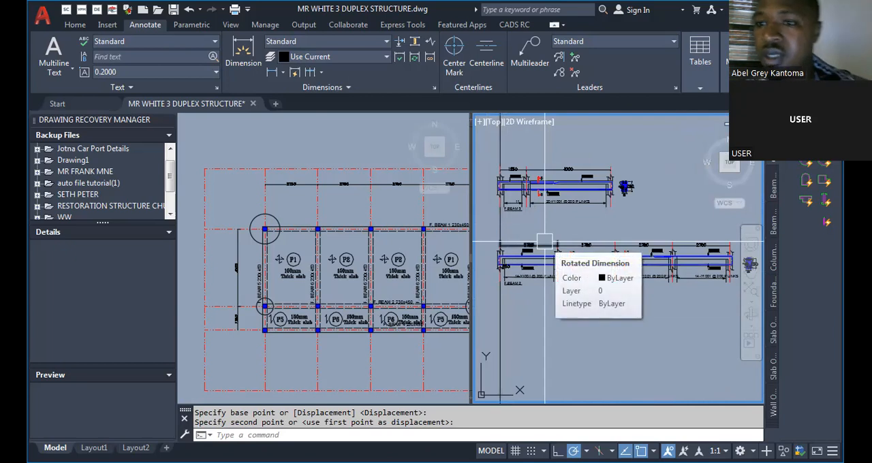
scroll(545, 241, "down", 2)
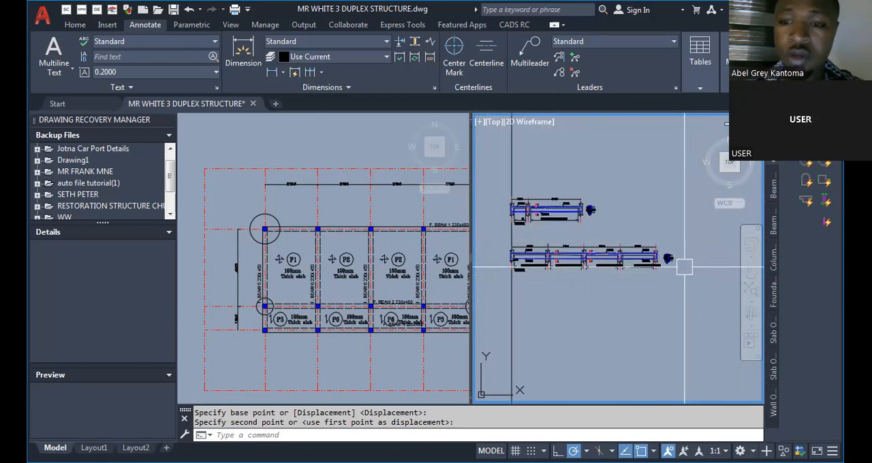
scroll(661, 263, "up", 5)
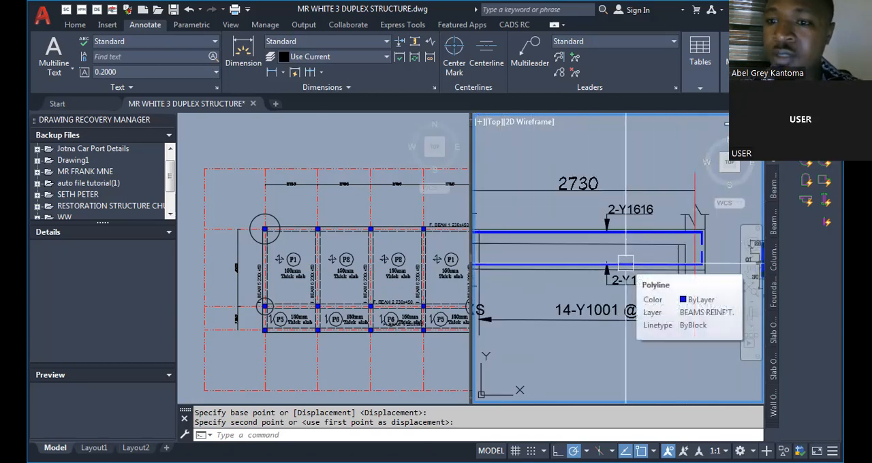
scroll(625, 262, "down", 3)
scroll(686, 290, "up", 3)
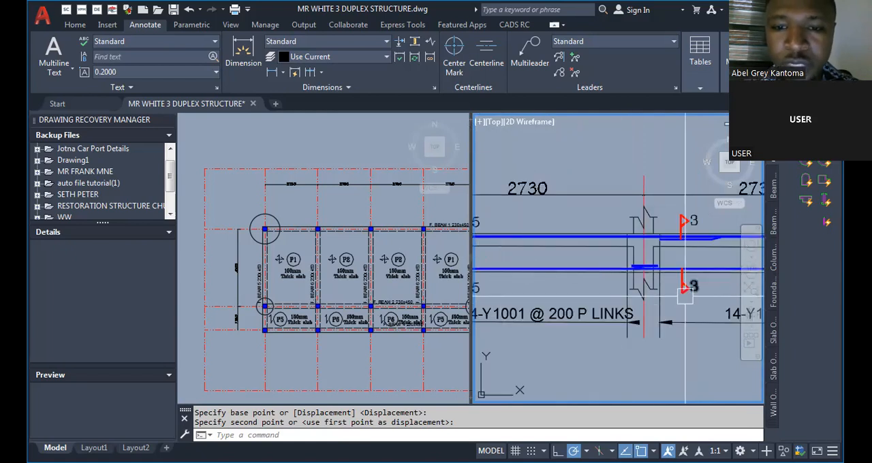
scroll(613, 293, "down", 2)
scroll(508, 296, "up", 4)
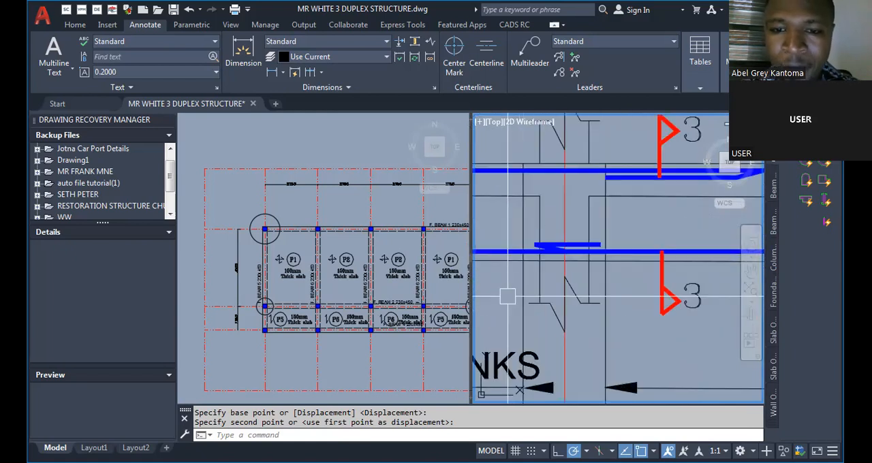
scroll(508, 297, "down", 3)
scroll(722, 282, "up", 3)
scroll(634, 285, "down", 3)
scroll(634, 285, "up", 2)
scroll(519, 287, "down", 5)
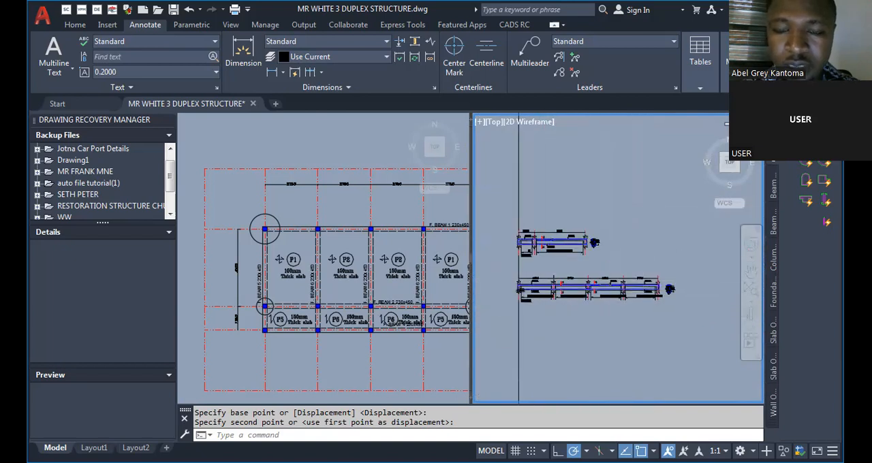
Compare the starting ends of the F.BEAM 5 and F.BEAM 2 details, including their titles and column supports.
scroll(519, 287, "up", 4)
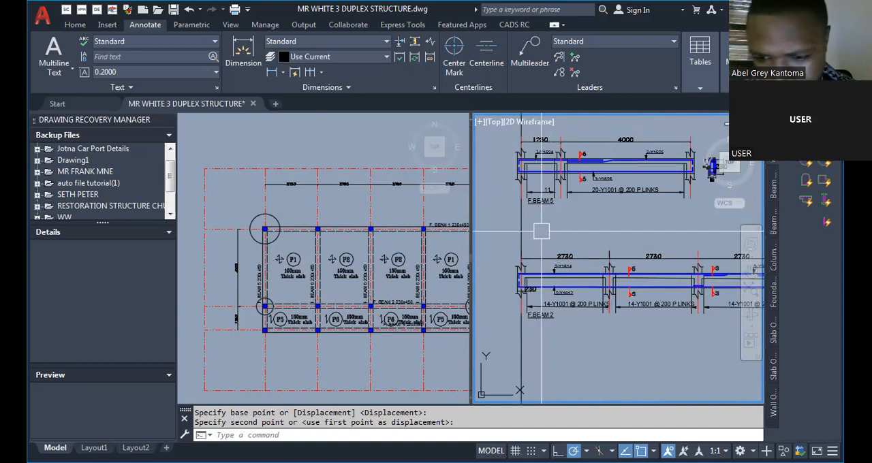
scroll(530, 207, "up", 2)
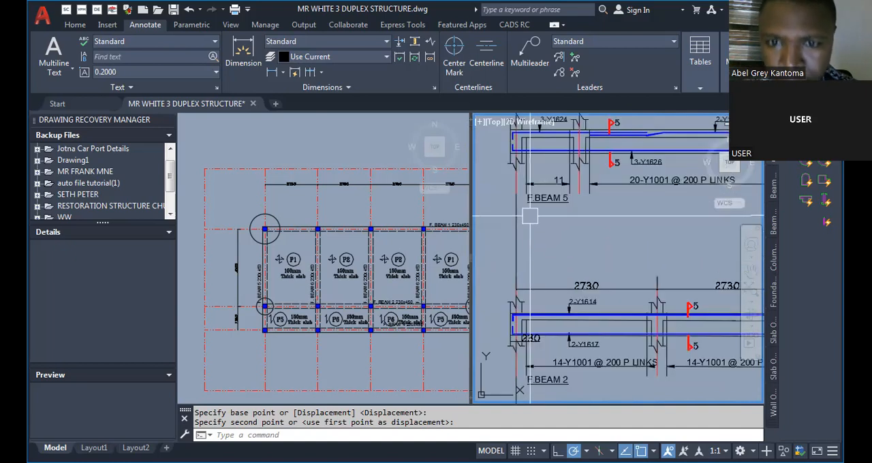
scroll(530, 225, "up", 2)
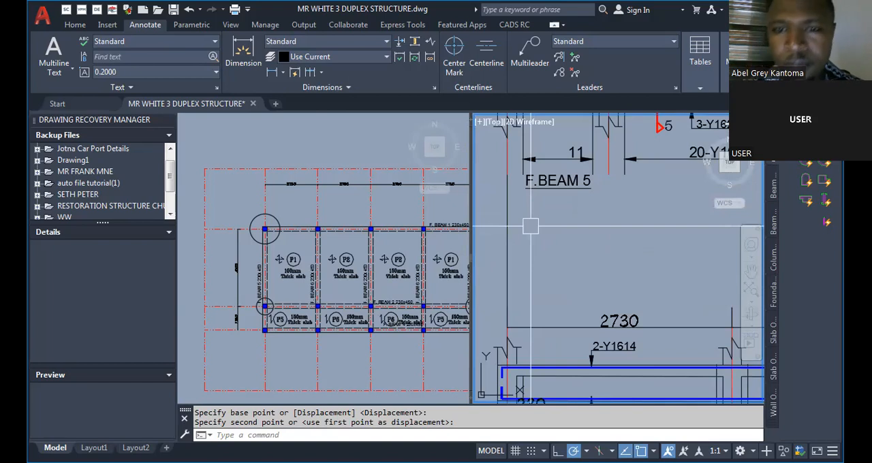
scroll(534, 238, "down", 4)
scroll(548, 251, "up", 5)
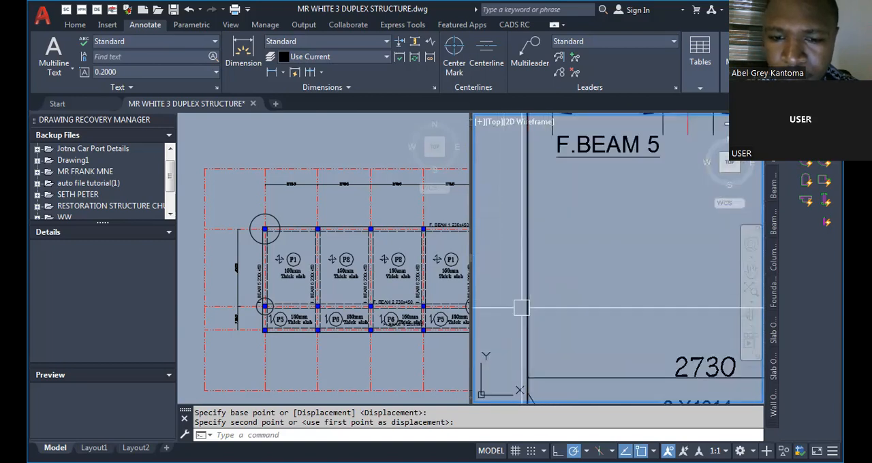
scroll(521, 308, "down", 5)
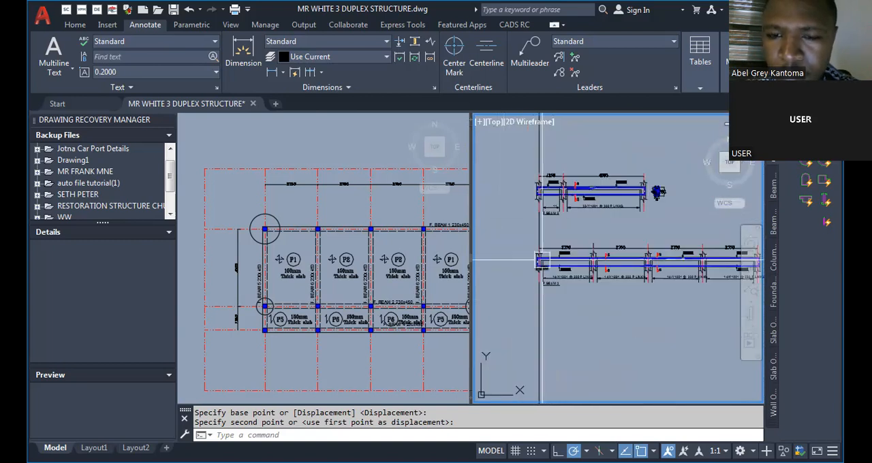
scroll(542, 261, "up", 5)
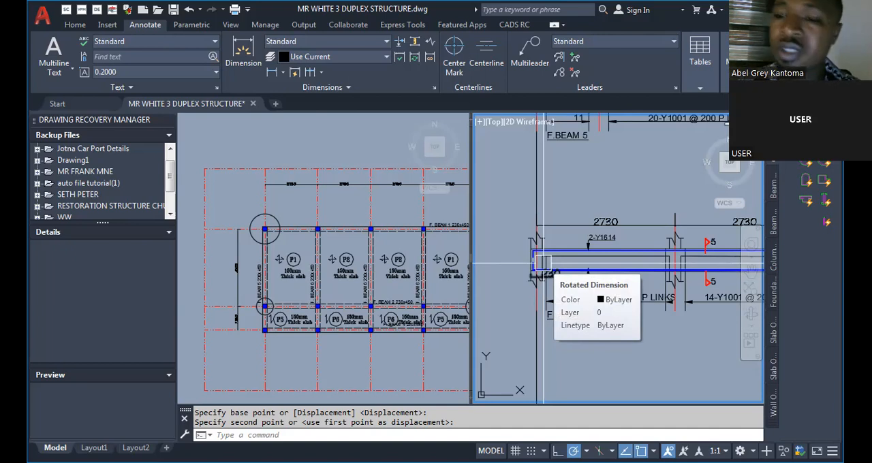
scroll(543, 263, "down", 3)
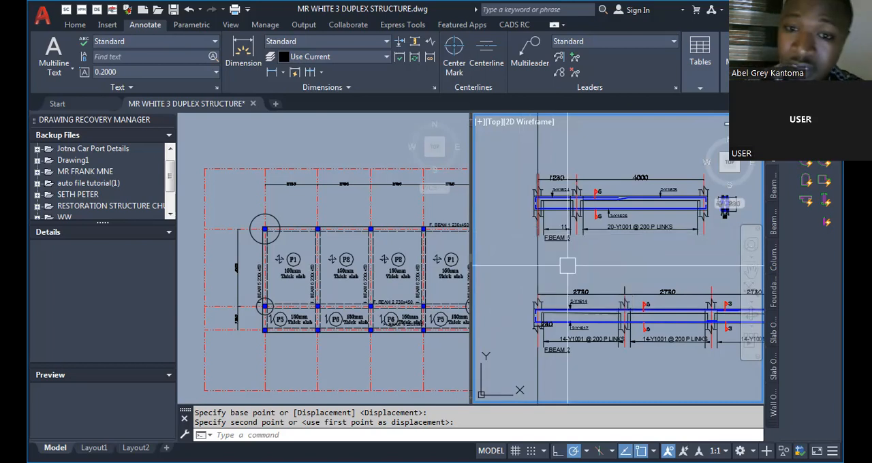
Examine the F.BEAM 5 detail's span dimensions, bar labels, links and section marks, and its 7-7 cross-section.
scroll(577, 191, "up", 6)
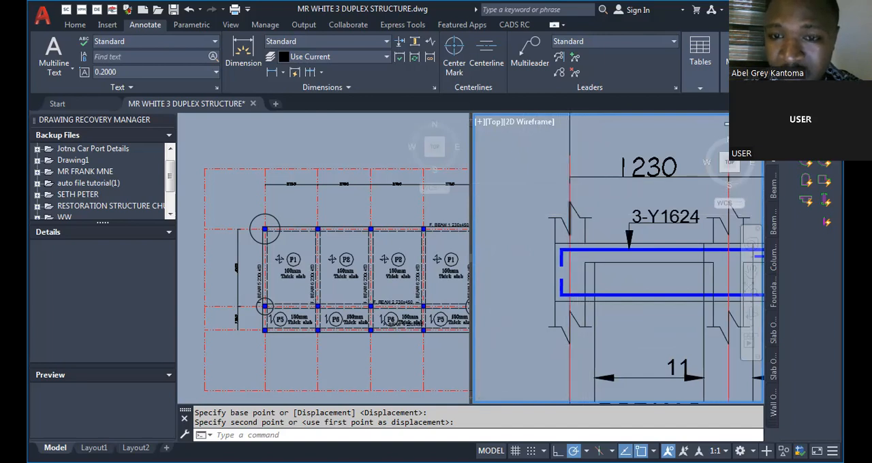
scroll(576, 191, "down", 4)
scroll(583, 195, "up", 2)
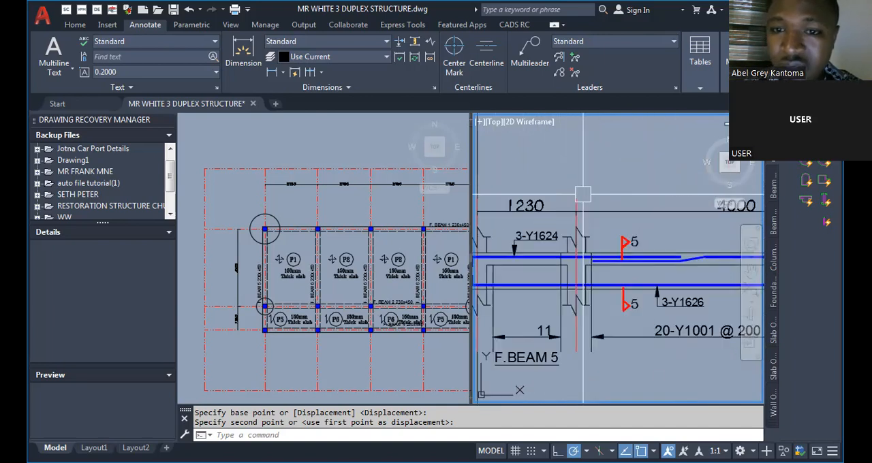
scroll(580, 196, "down", 2)
scroll(637, 232, "down", 2)
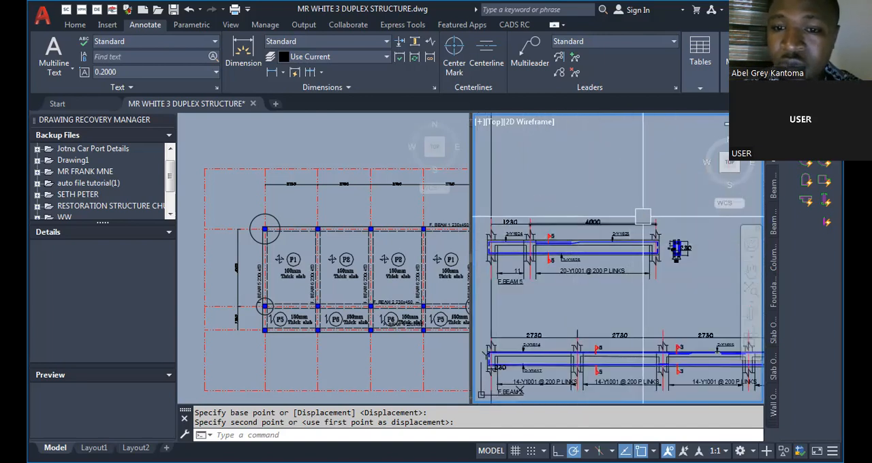
scroll(634, 249, "up", 2)
scroll(634, 249, "down", 2)
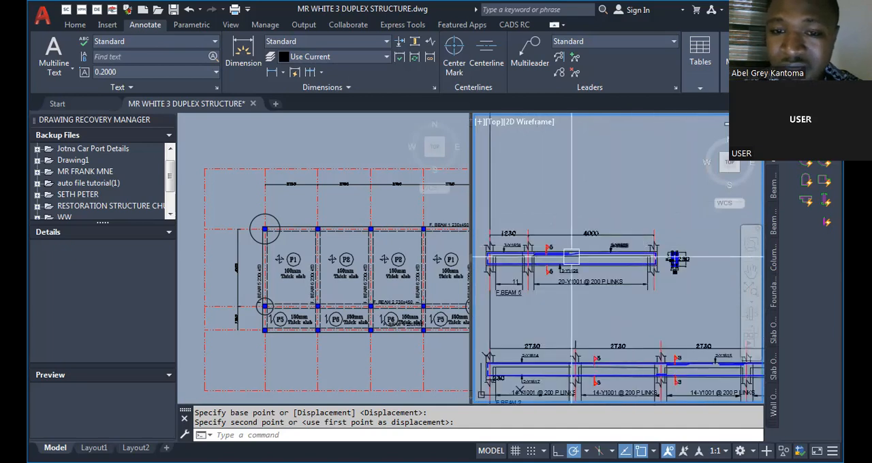
scroll(637, 240, "up", 1)
scroll(639, 235, "down", 1)
scroll(646, 235, "up", 4)
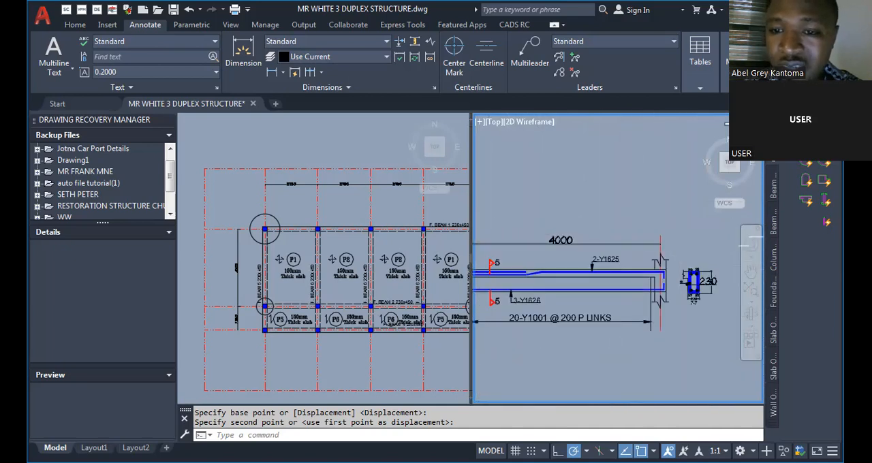
mouse_move(656, 229)
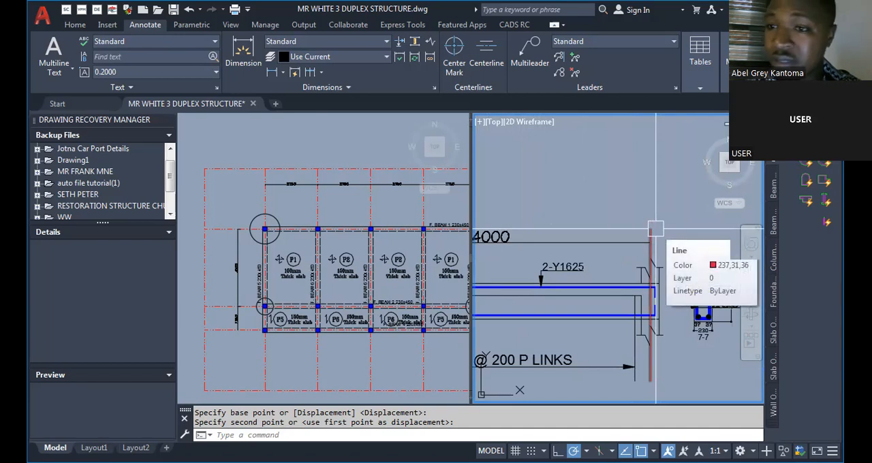
scroll(649, 238, "down", 4)
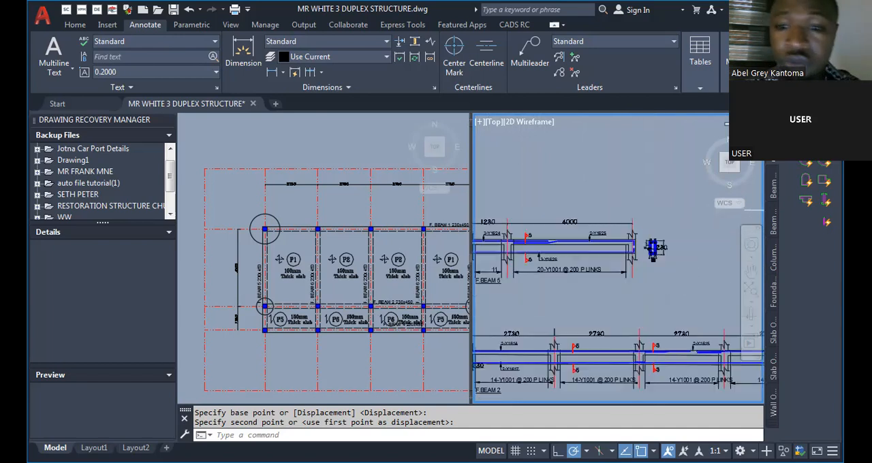
mouse_move(518, 282)
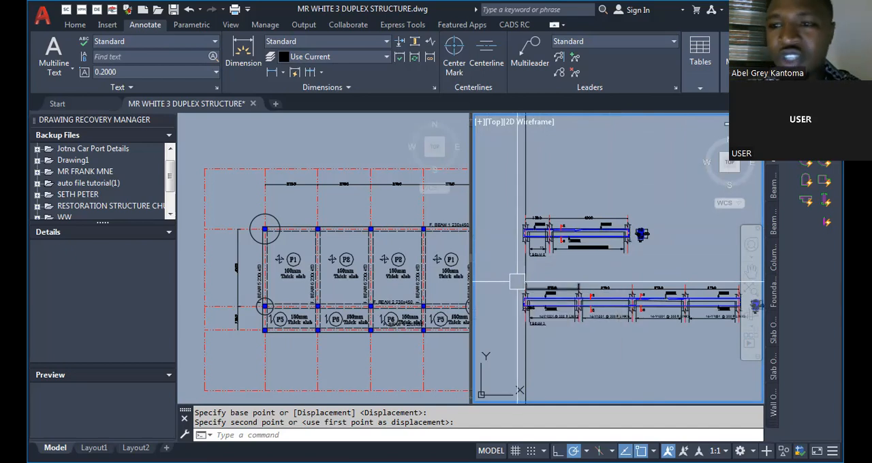
scroll(555, 210, "up", 8)
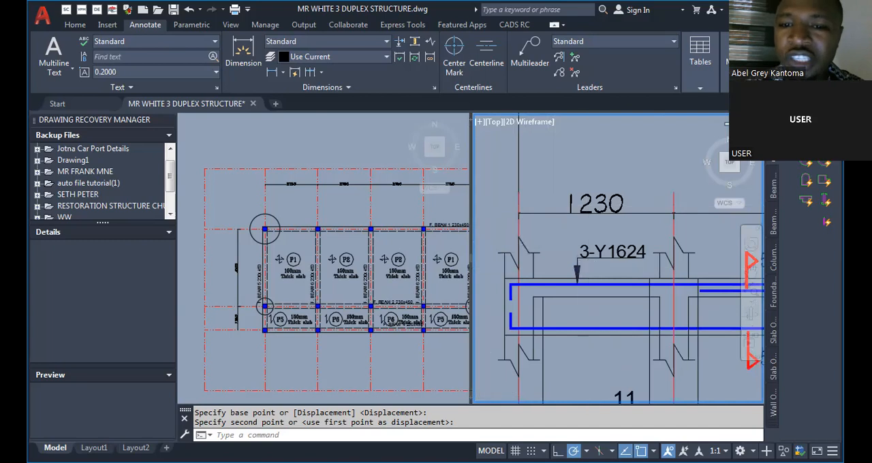
scroll(586, 238, "down", 5)
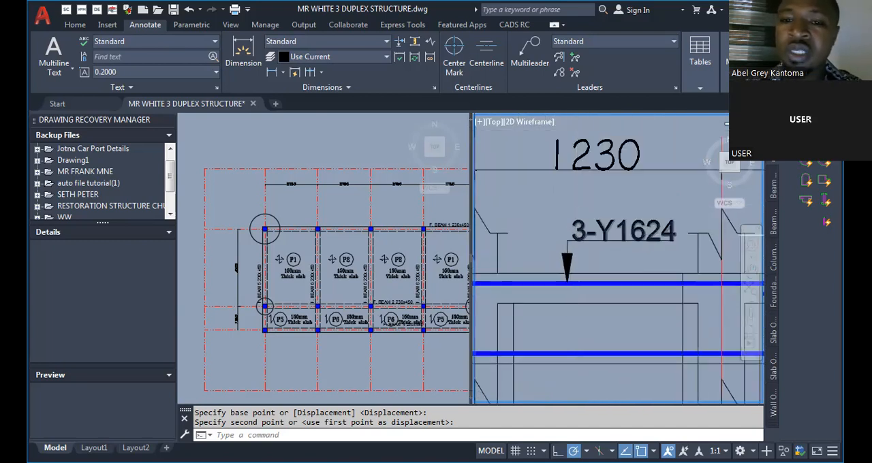
Change the bar count in the top bar label over F.BEAM 5's 1230 span so it reads 2-Y1624.
scroll(580, 232, "up", 2)
scroll(580, 231, "down", 6)
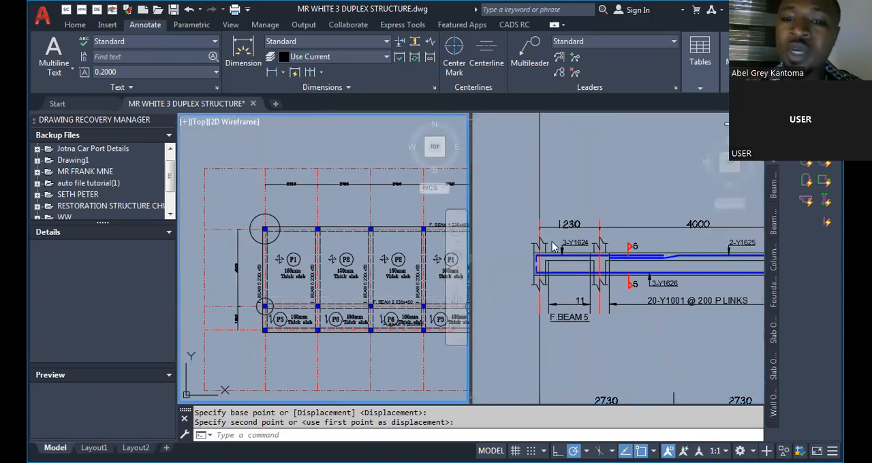
scroll(578, 257, "up", 5)
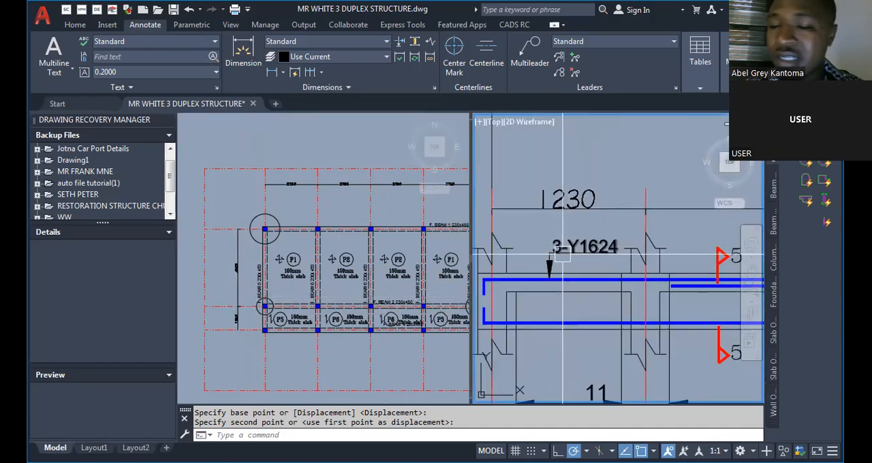
scroll(563, 233, "up", 4)
type("textedit")
left_click(612, 278)
left_click(577, 239)
mouse_move(601, 241)
left_mouse_down()
mouse_move(565, 242)
mouse_move(586, 243)
left_mouse_up()
left_click(566, 242)
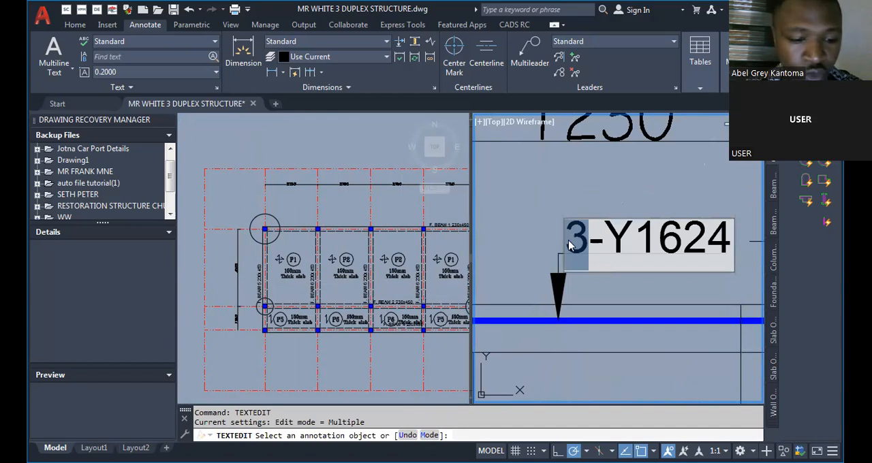
type("2")
key("Return")
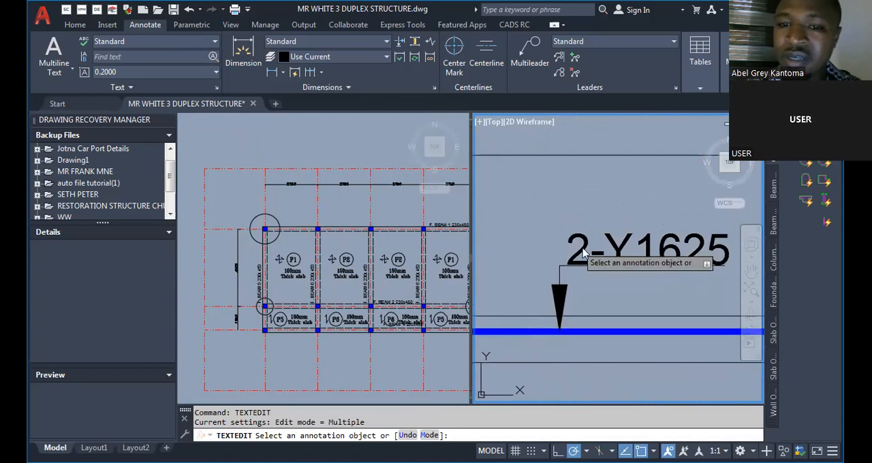
Change the bar count in the top bar label over F.BEAM 5's 4000 span so it reads 3-Y1625.
left_click(579, 253)
left_click_drag(590, 252, 573, 252)
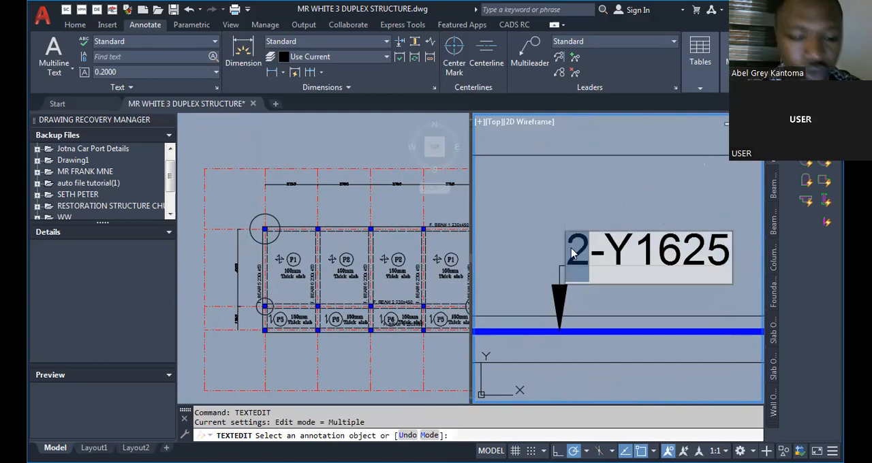
type("3")
key("Return")
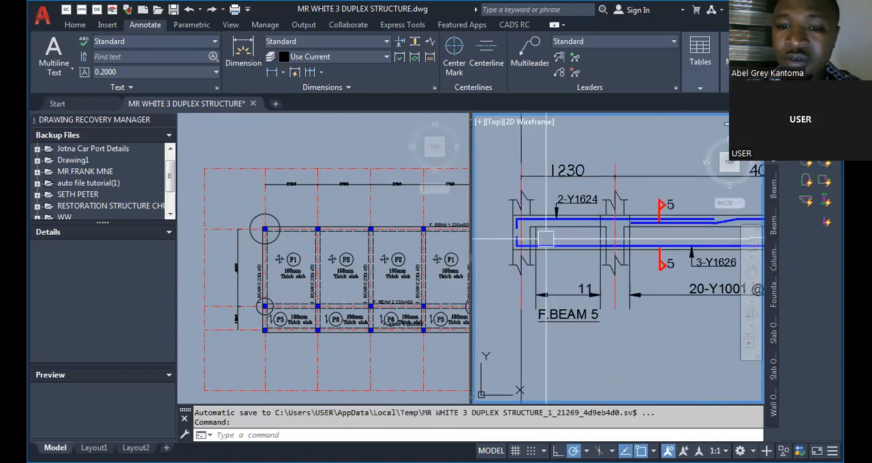
Change the bar count in F.BEAM 5's bottom bar label so it reads 2-Y1626, and end text editing.
scroll(545, 240, "up", 2)
scroll(527, 255, "down", 2)
scroll(516, 249, "up", 2)
scroll(496, 266, "down", 5)
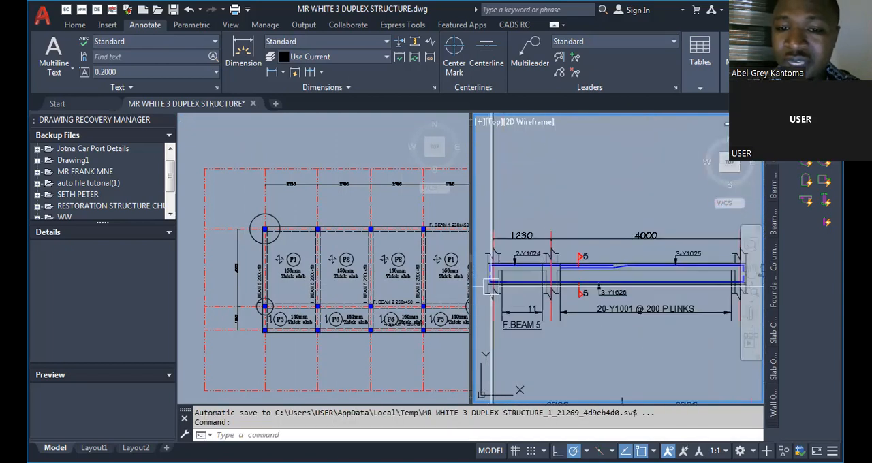
scroll(496, 266, "up", 2)
scroll(544, 294, "up", 4)
scroll(544, 294, "down", 4)
scroll(544, 294, "up", 4)
scroll(576, 305, "up", 3)
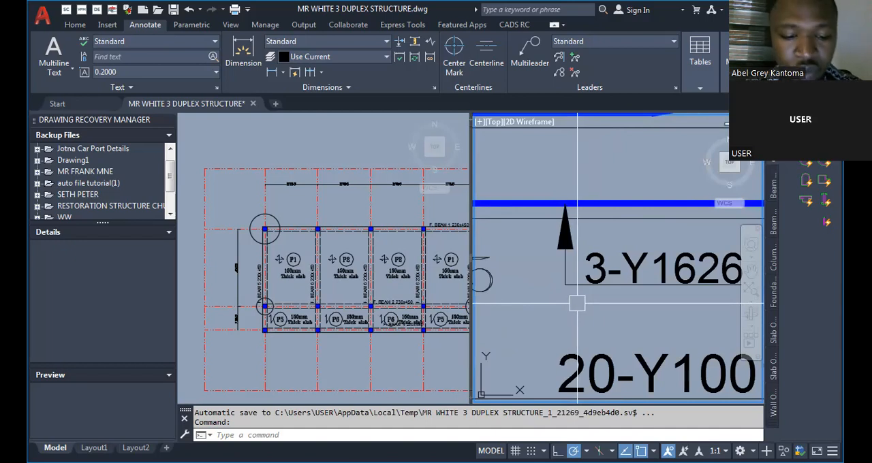
type("text")
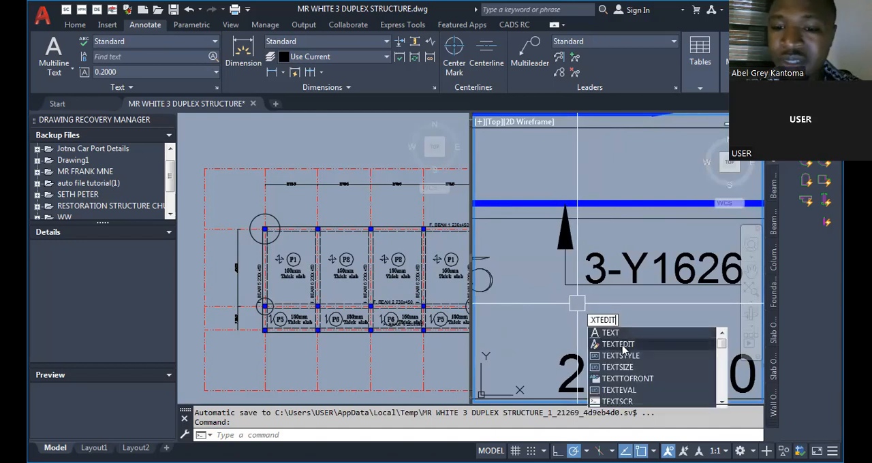
left_click(620, 345)
left_click(604, 283)
left_click_drag(604, 280, 579, 271)
type("2")
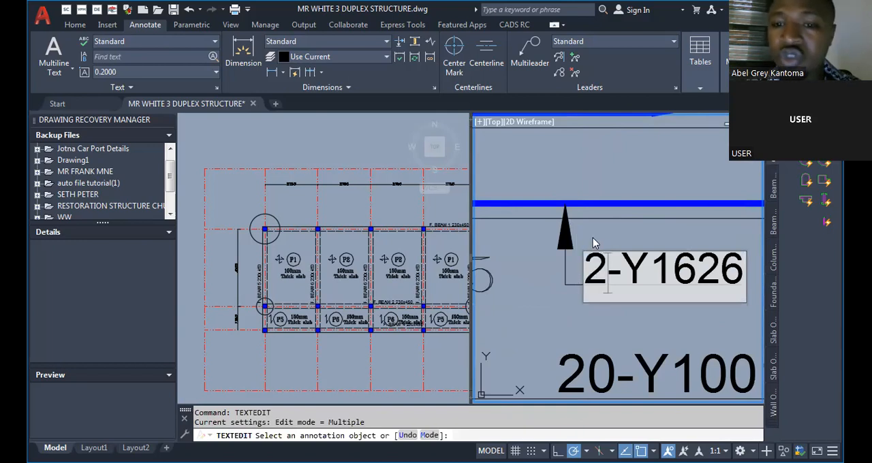
key("Return")
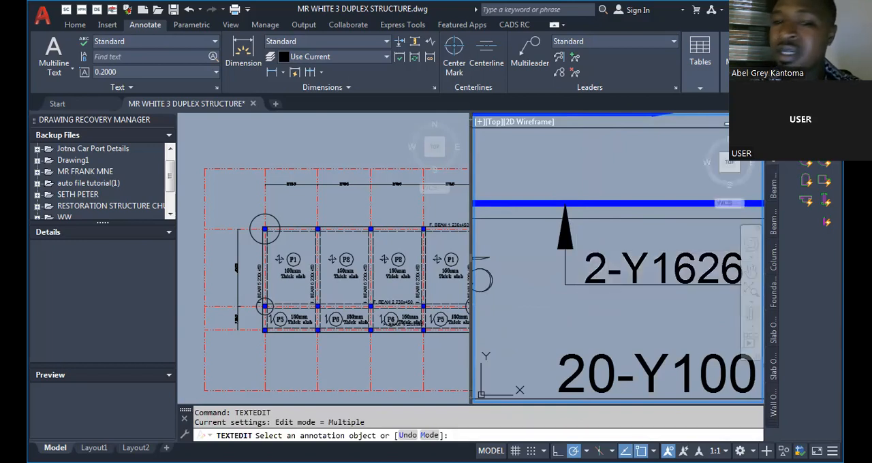
key("Escape")
Examine the 4000 span of F.BEAM 5, including its span dimension, cranked top bars and links label.
scroll(579, 300, "down", 6)
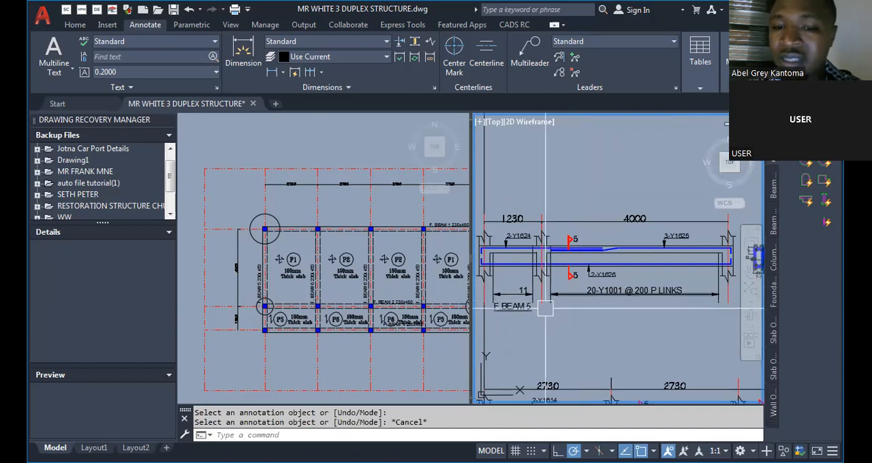
scroll(475, 308, "up", 3)
scroll(476, 308, "down", 5)
scroll(616, 307, "up", 3)
scroll(531, 303, "down", 3)
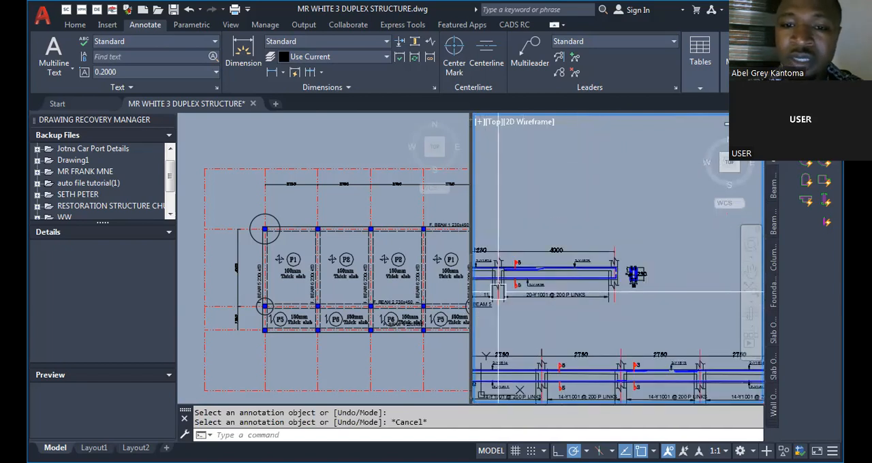
scroll(492, 302, "up", 5)
scroll(690, 169, "up", 4)
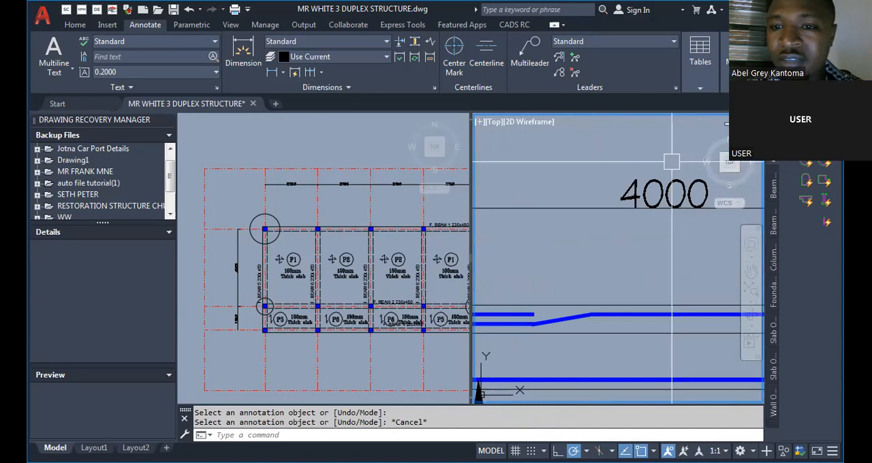
scroll(629, 204, "up", 2)
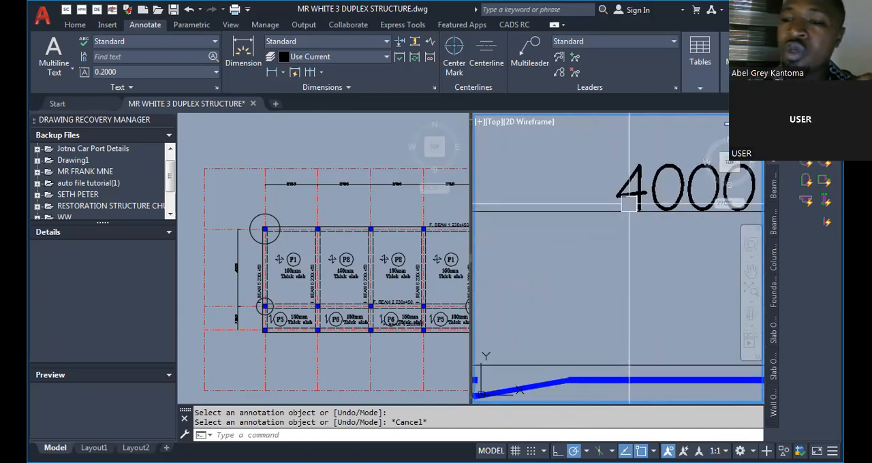
scroll(628, 204, "down", 5)
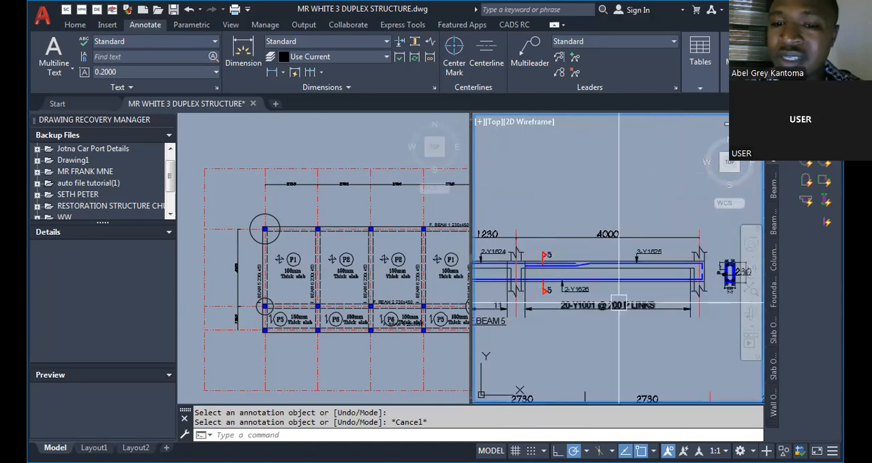
scroll(605, 320, "up", 2)
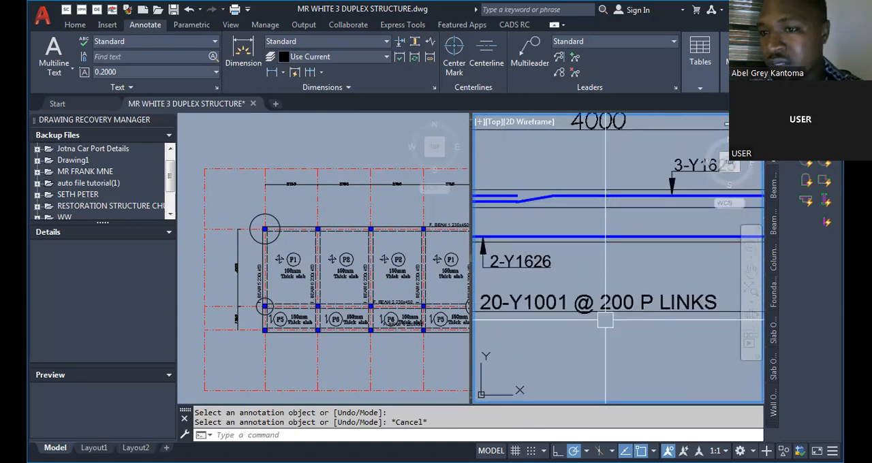